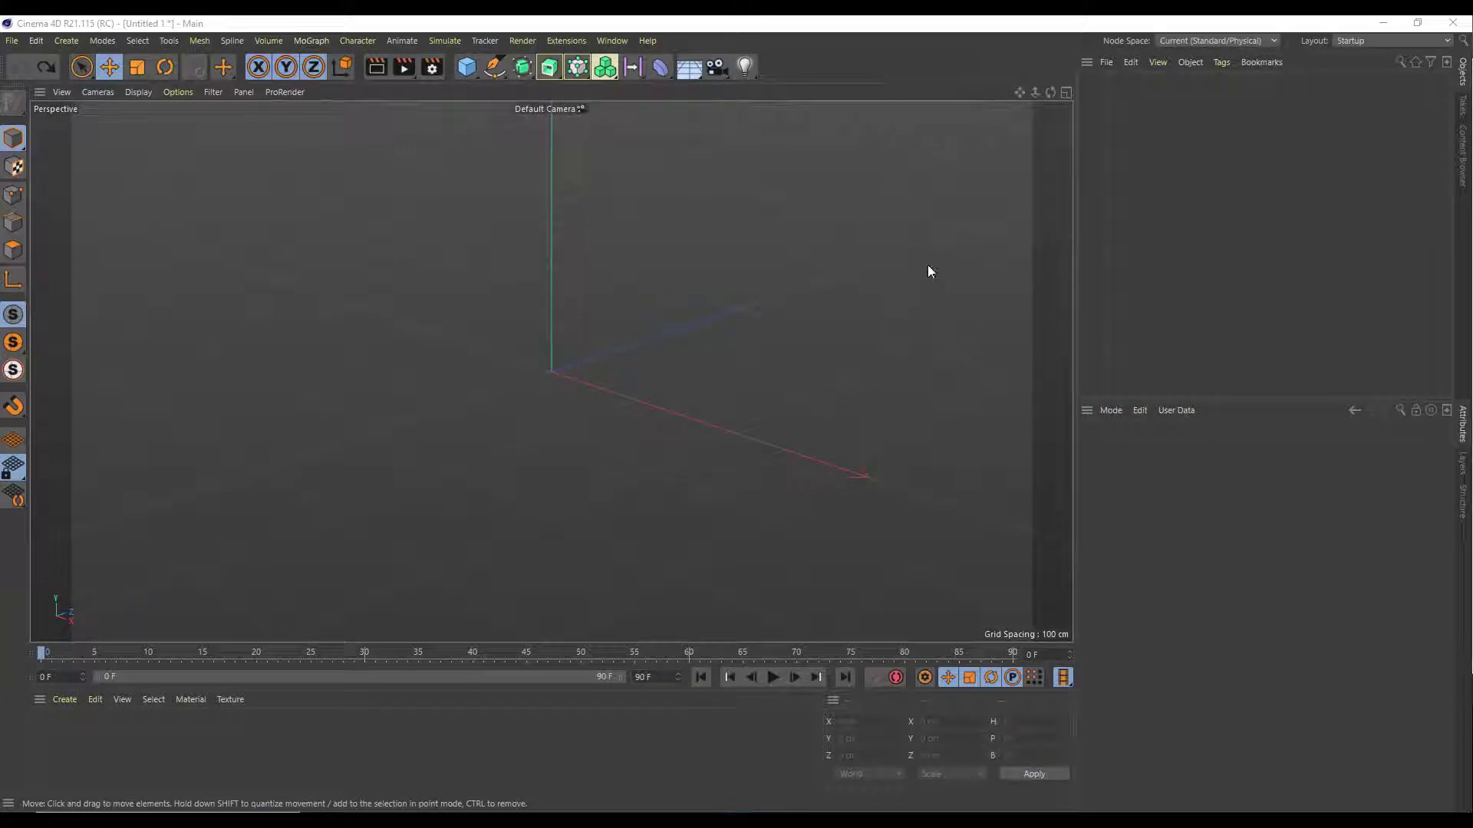
Step: Add a Floor object to the empty scene
click(698, 73)
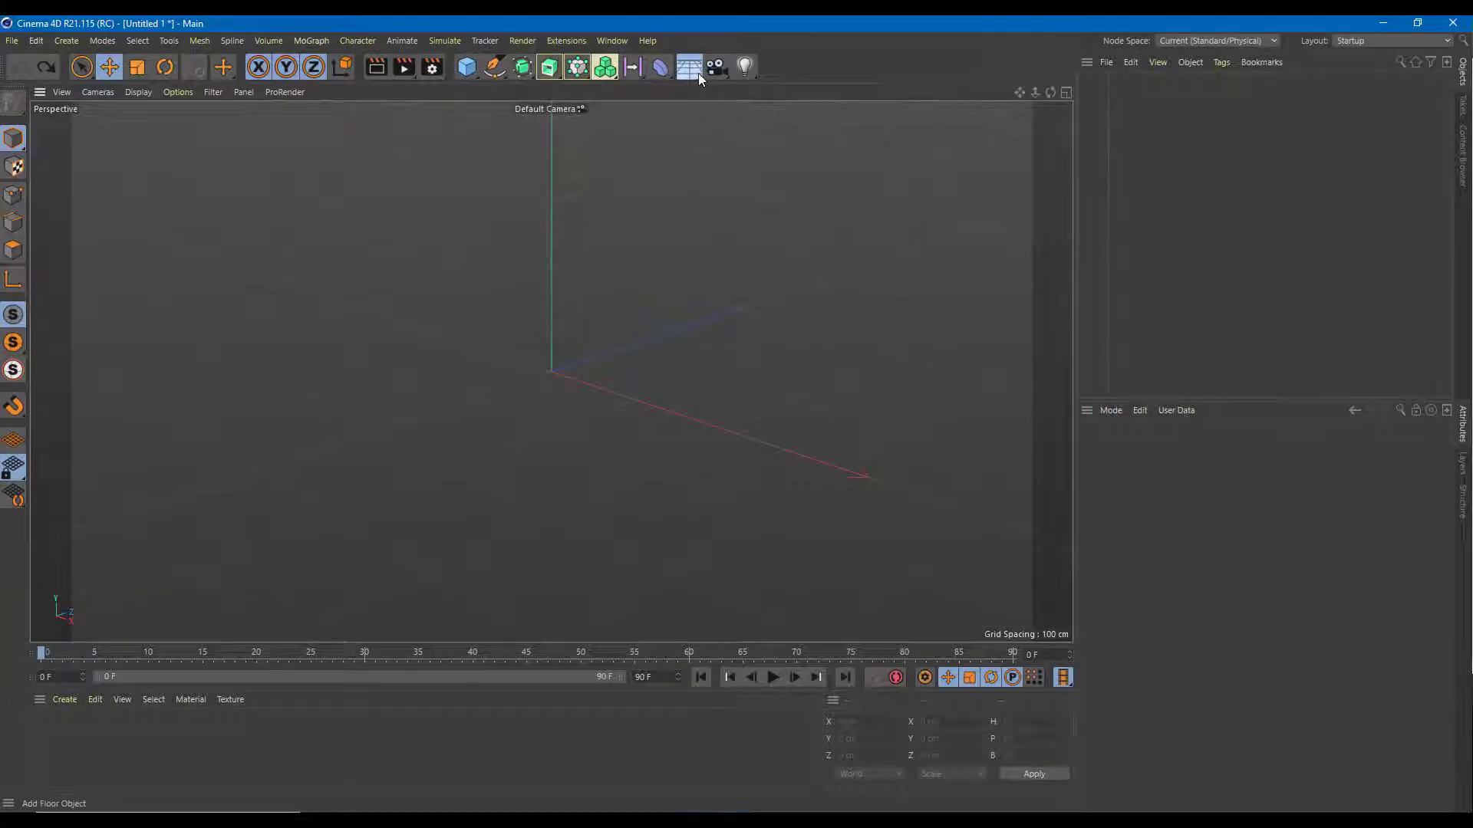
click(762, 89)
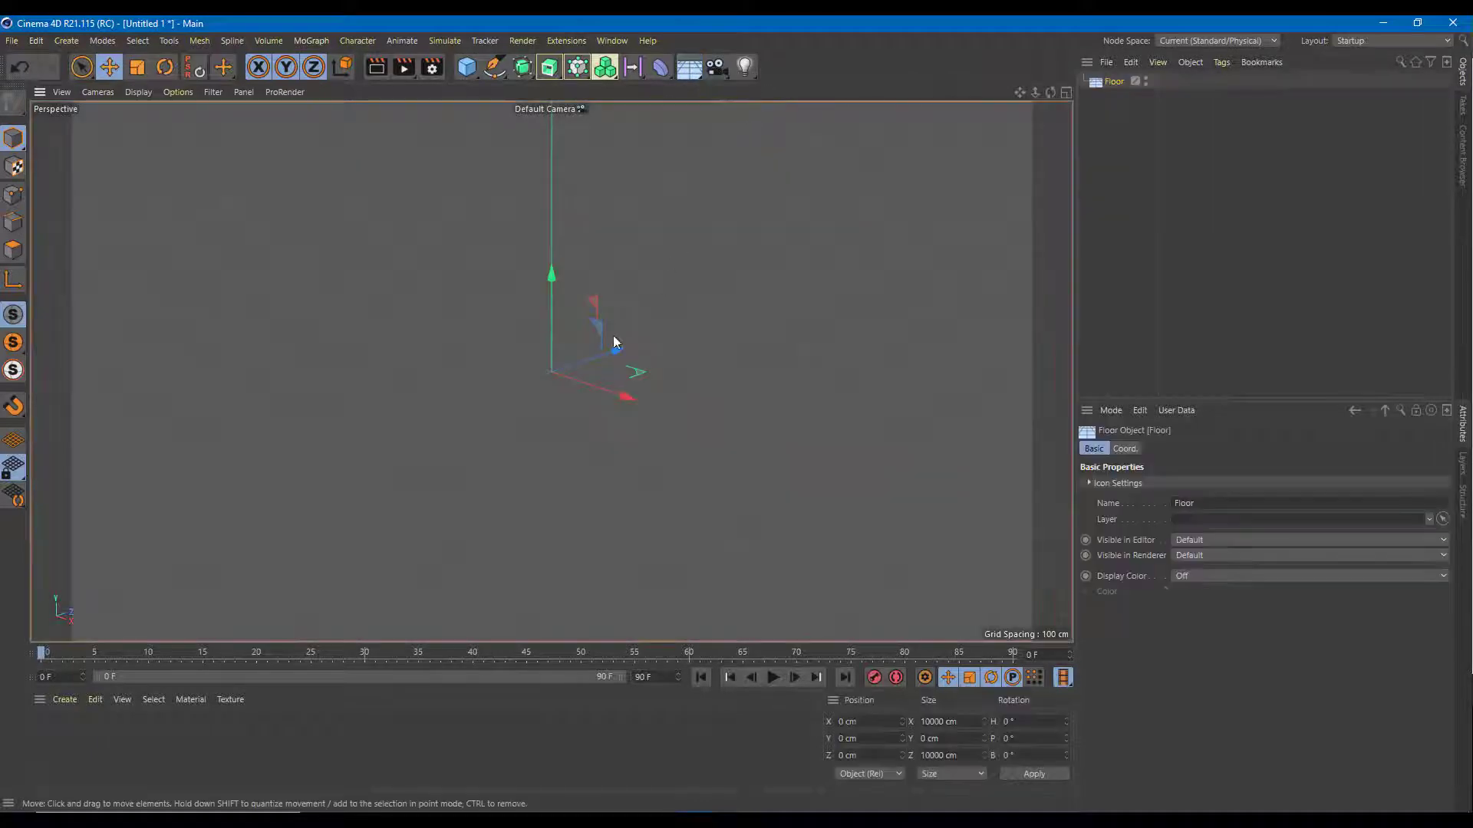
alt+middle_drag(660, 329, 675, 353)
scroll(675, 353, down, 6)
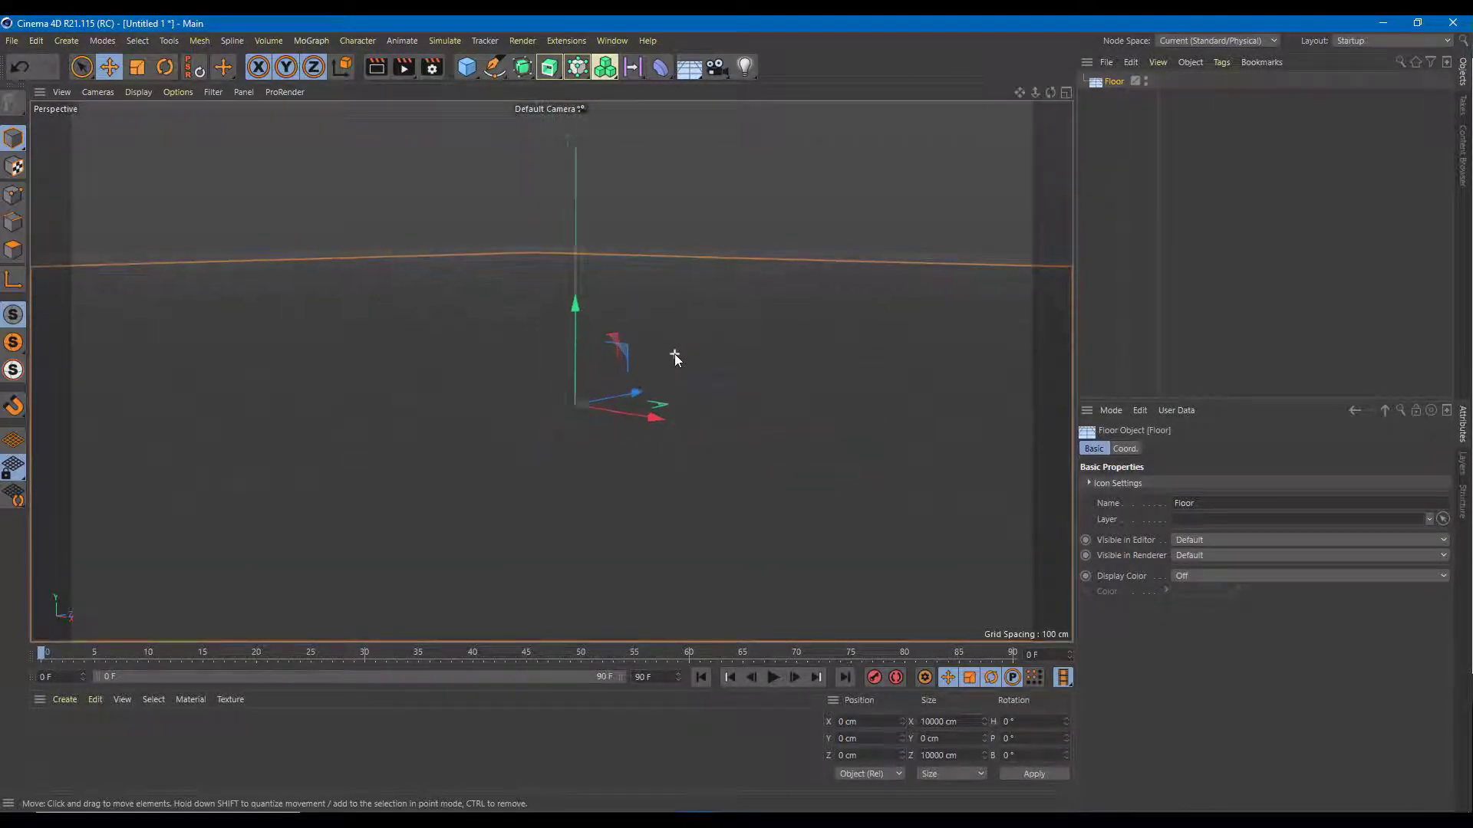
Step: Add a sphere, raise it above the floor and move it to one side of the scene's origin
click(466, 67)
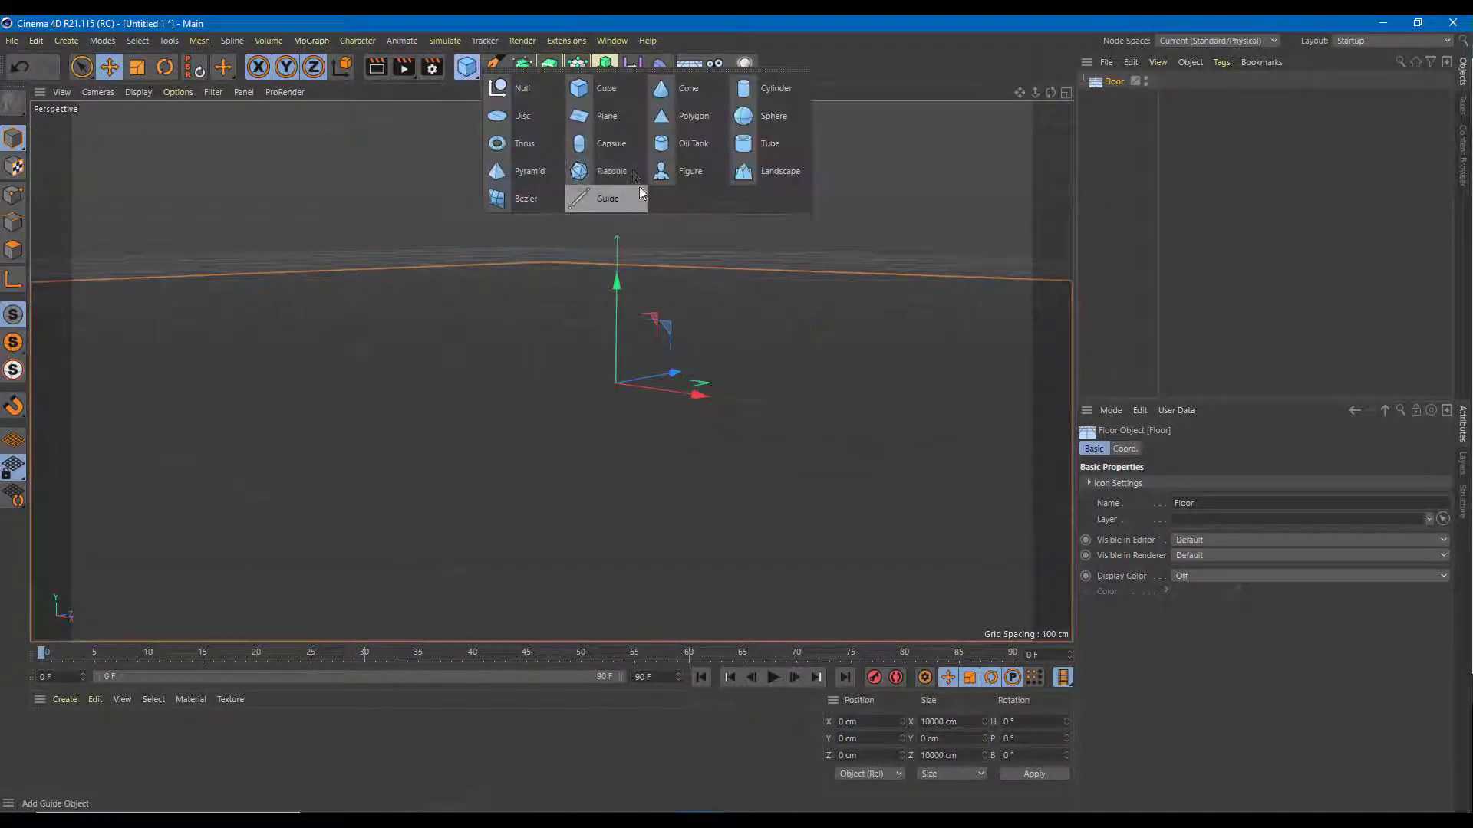
click(800, 123)
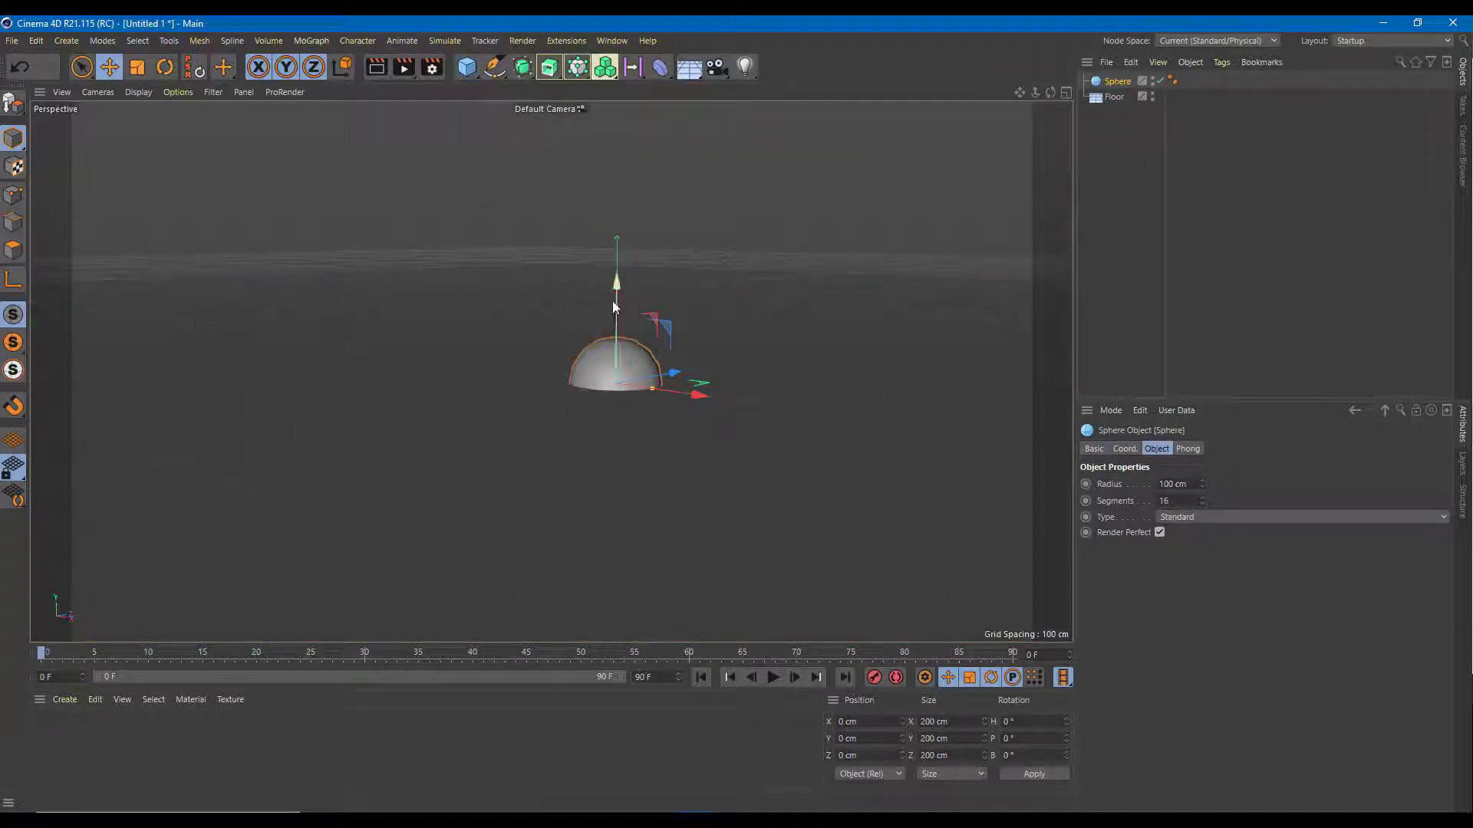
drag(613, 301, 624, 254)
drag(670, 339, 621, 236)
Step: Add a capsule raised to about 103 cm, and an oil tank raised to about 111 cm and moved to about 270 cm in X
click(469, 67)
click(623, 147)
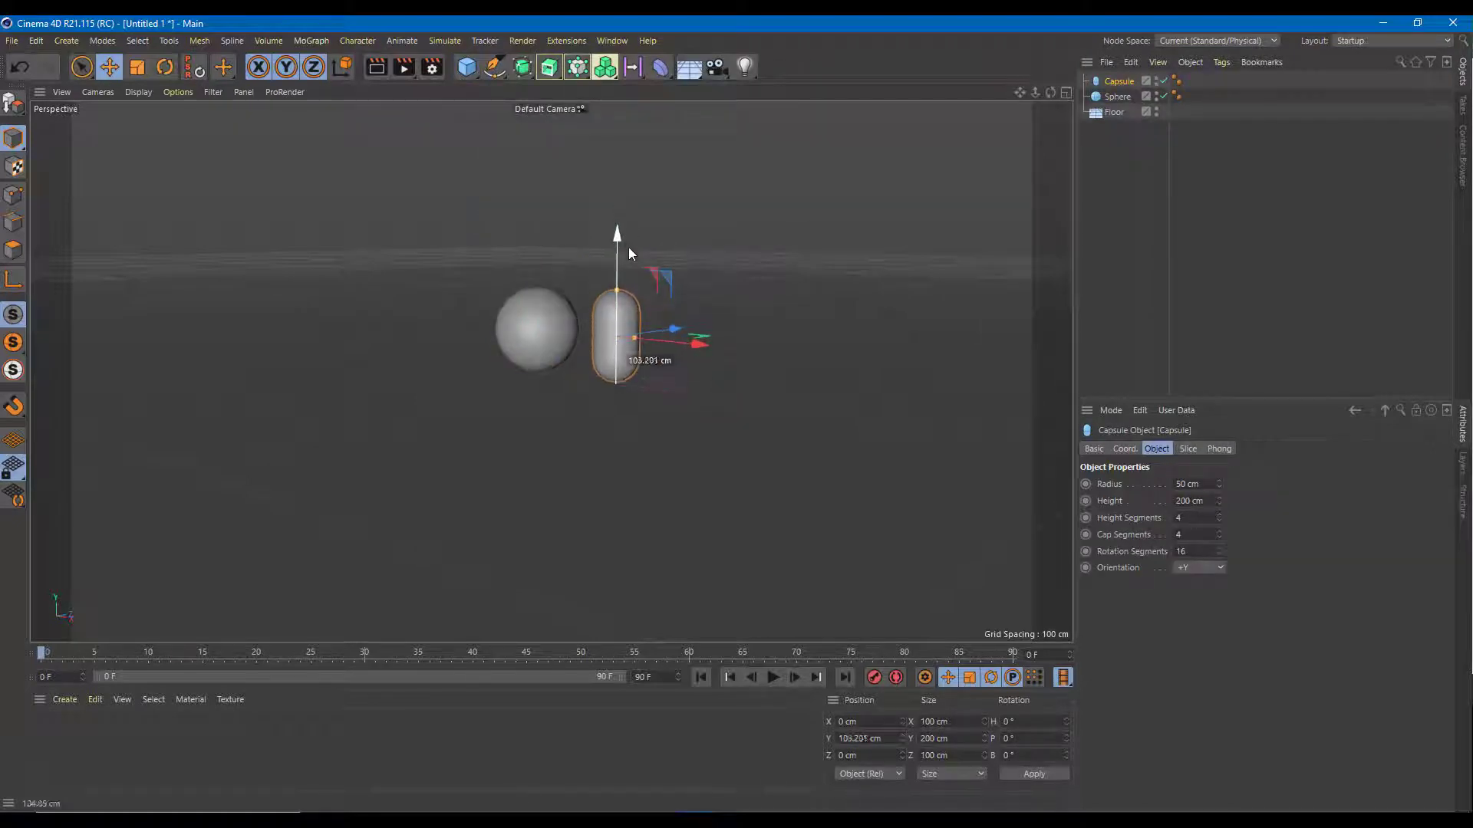
click(470, 68)
click(694, 142)
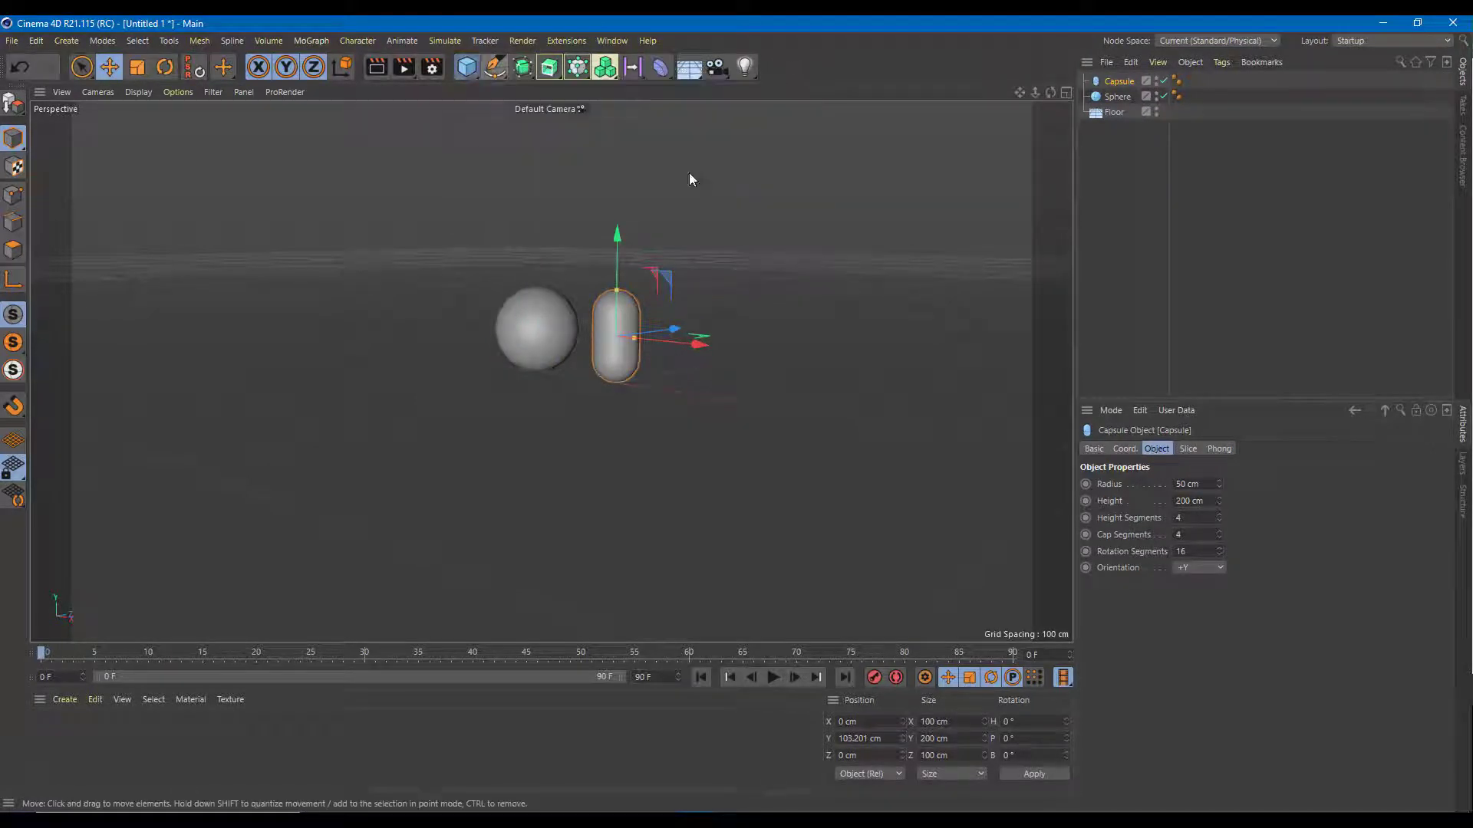
drag(623, 278, 621, 237)
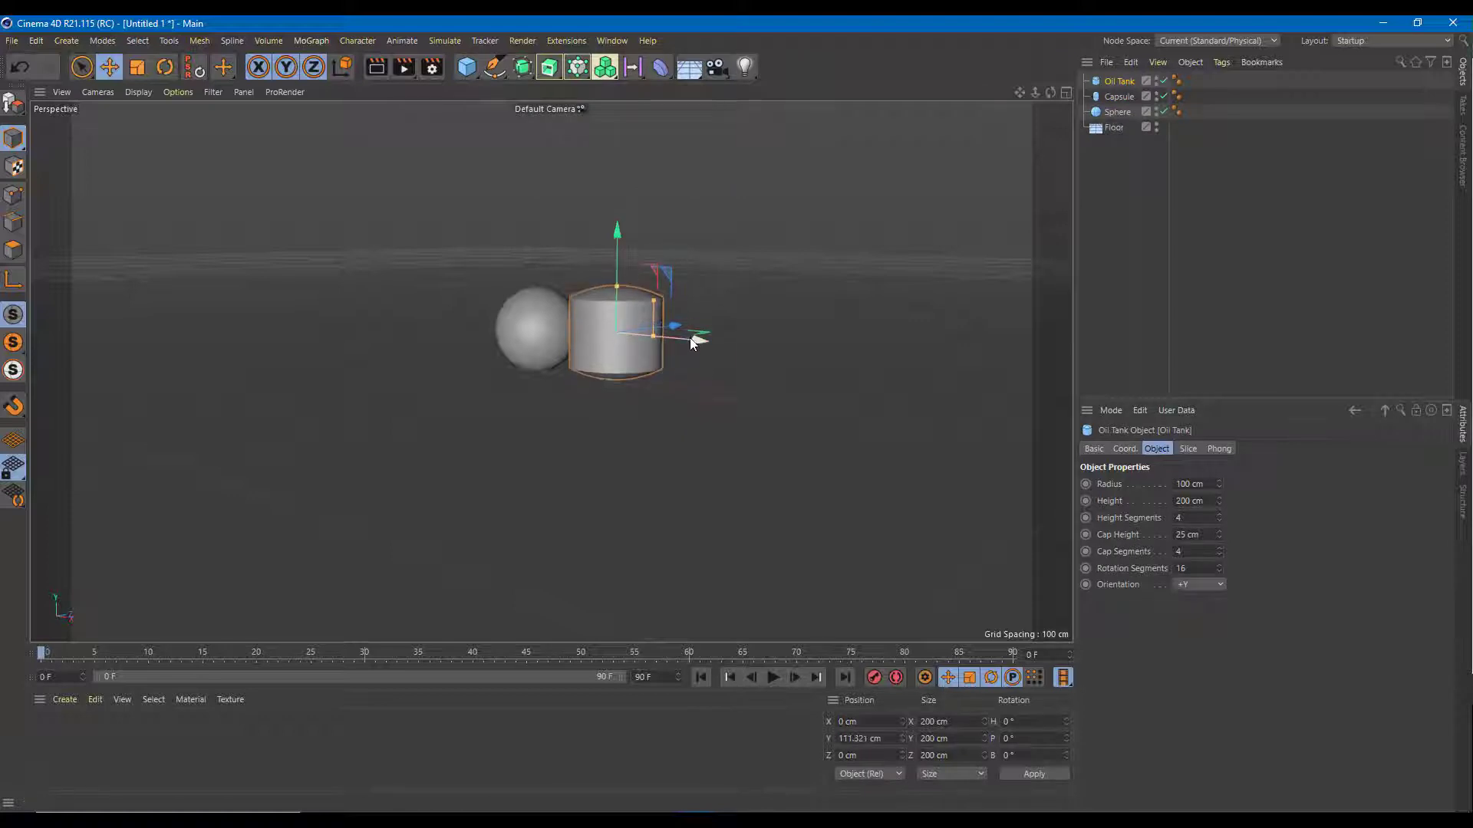
drag(690, 338, 813, 382)
Step: Add a Figure object and move it in front of the other objects, to about -174 cm in Z
click(467, 68)
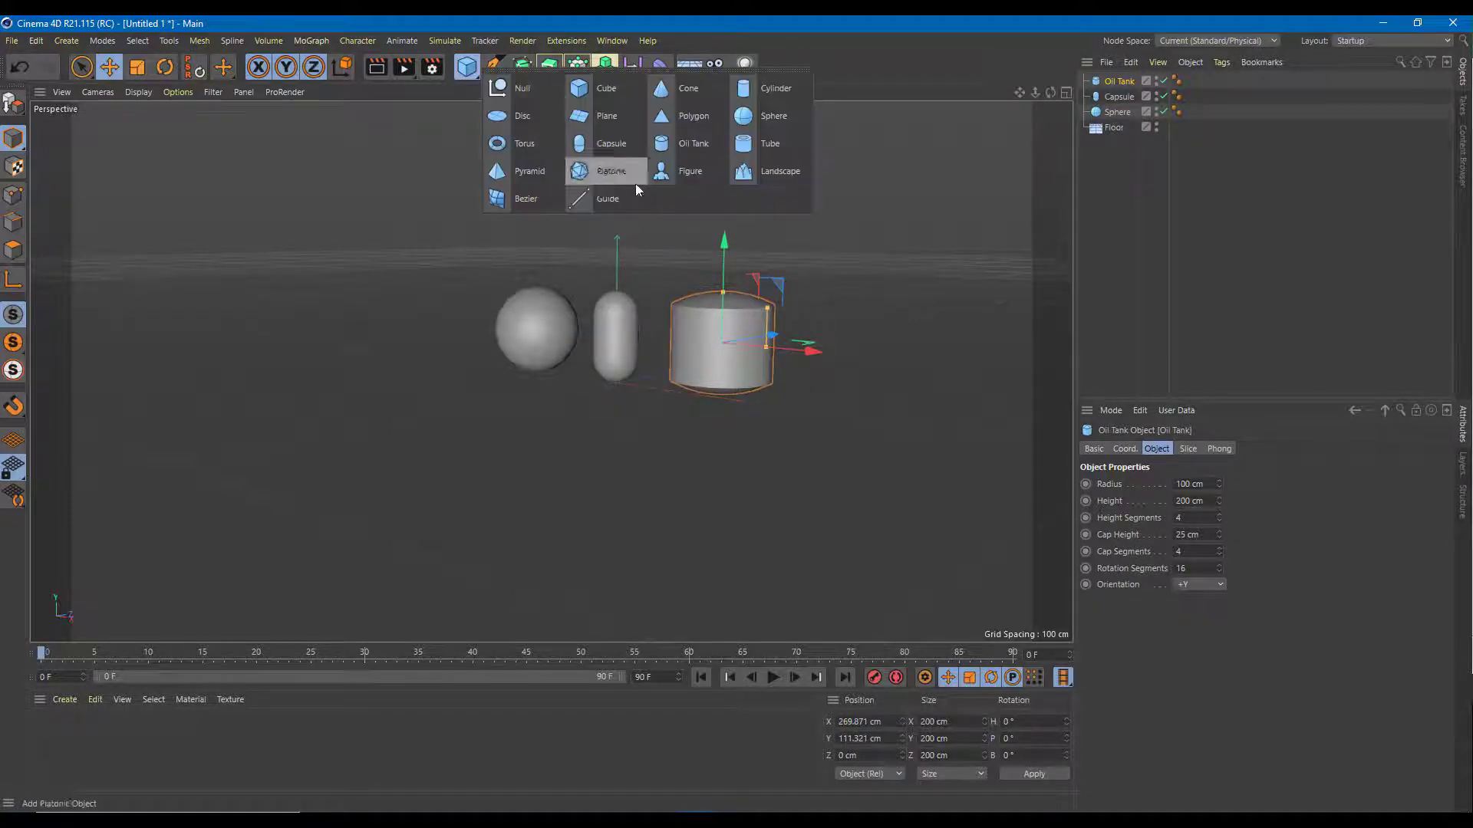
click(698, 180)
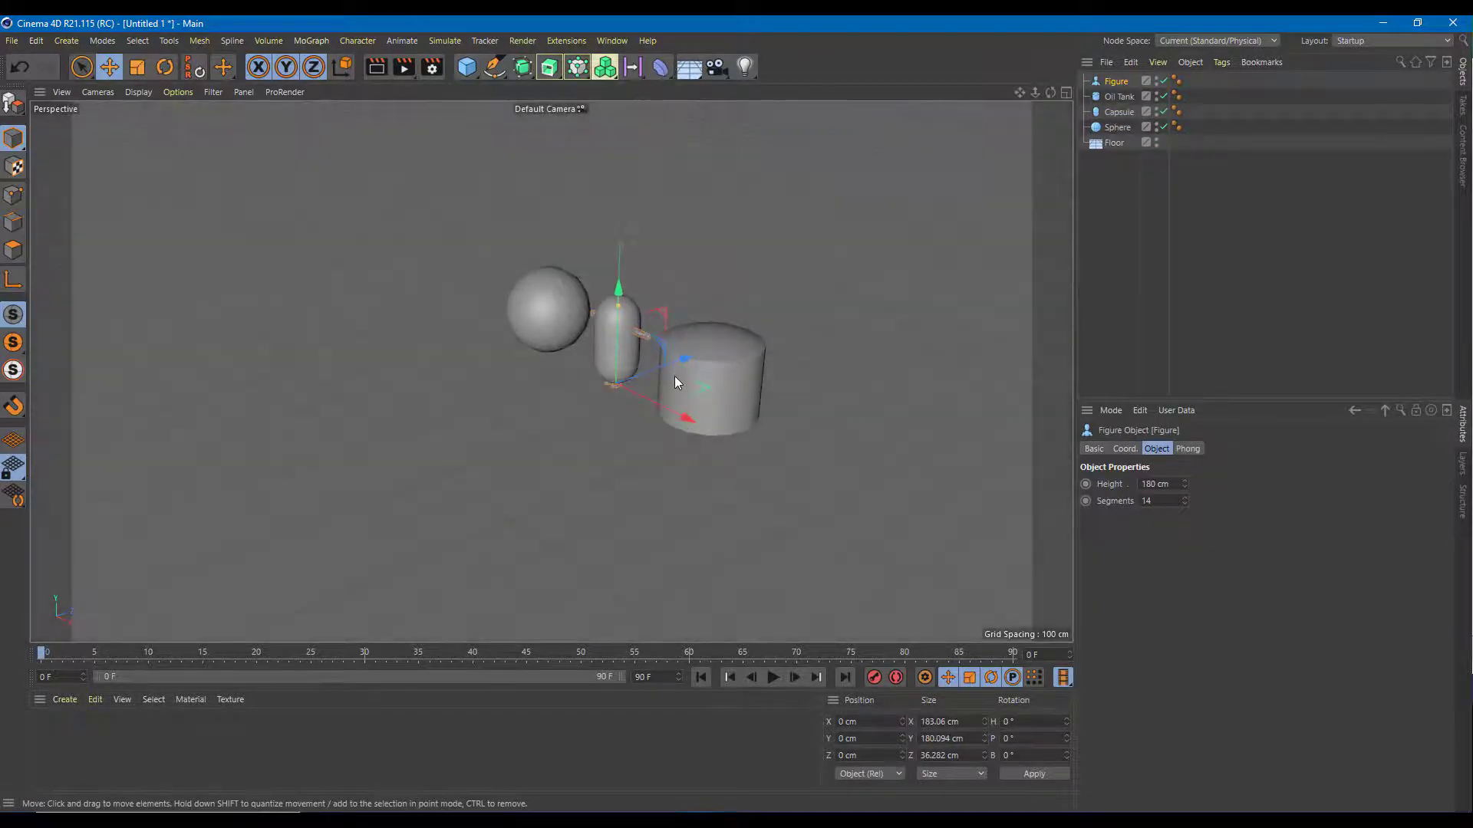
drag(674, 376, 614, 395)
scroll(613, 395, up, 6)
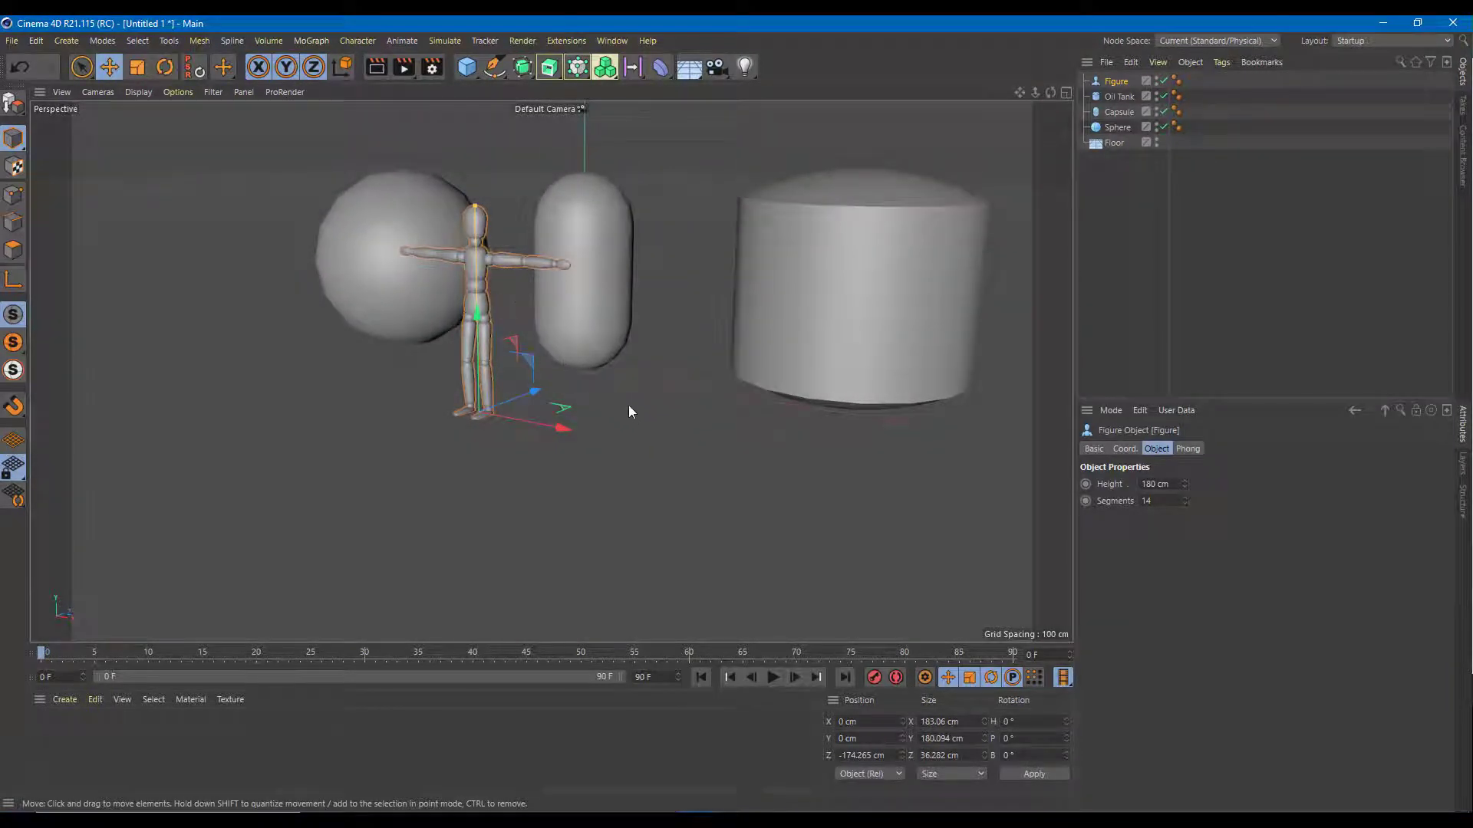
alt+middle_drag(628, 405, 649, 463)
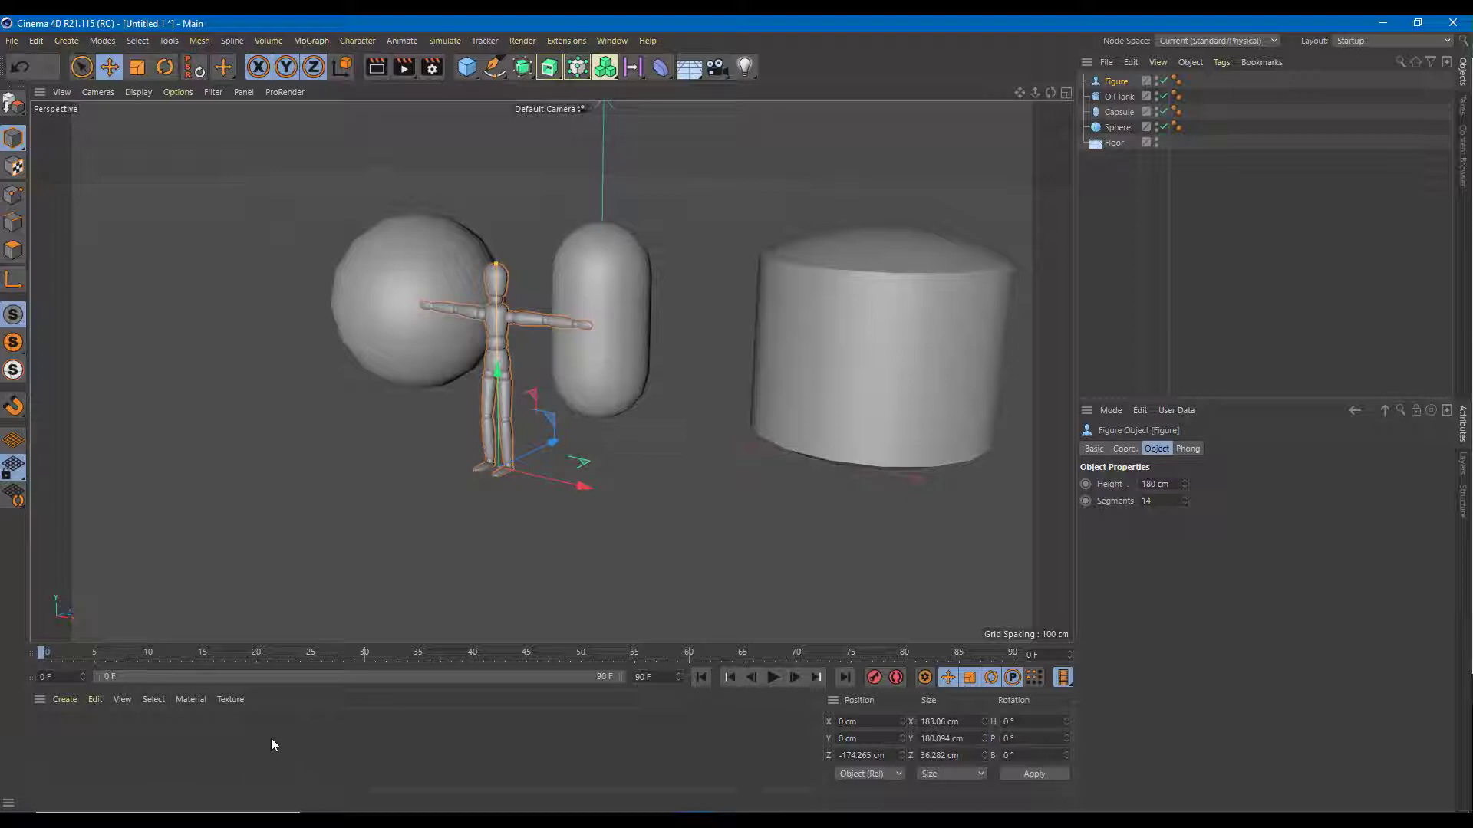
Step: Create a new material and rename it Default
double_click(195, 755)
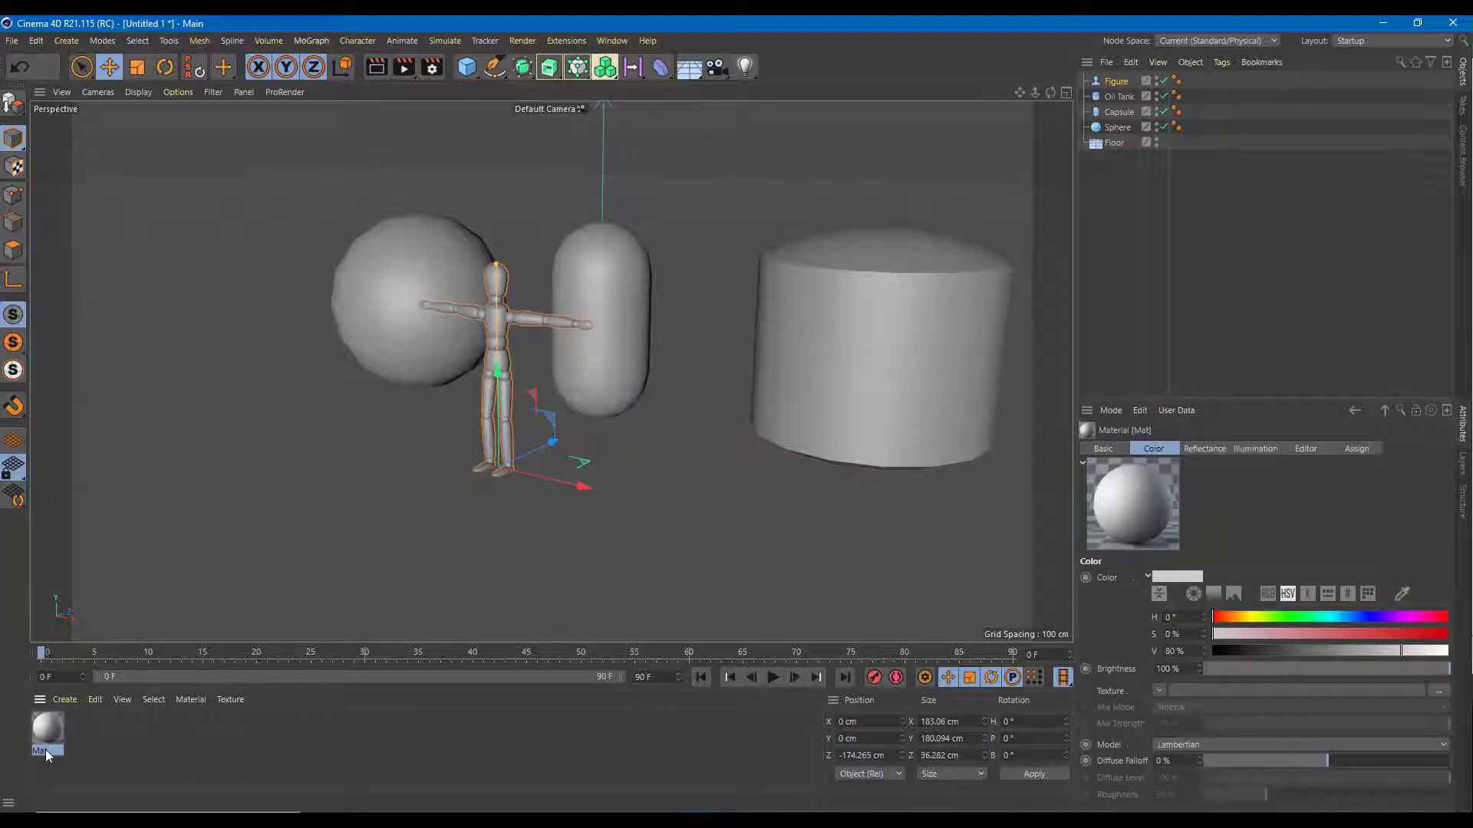
double_click(46, 751)
double_click(50, 751)
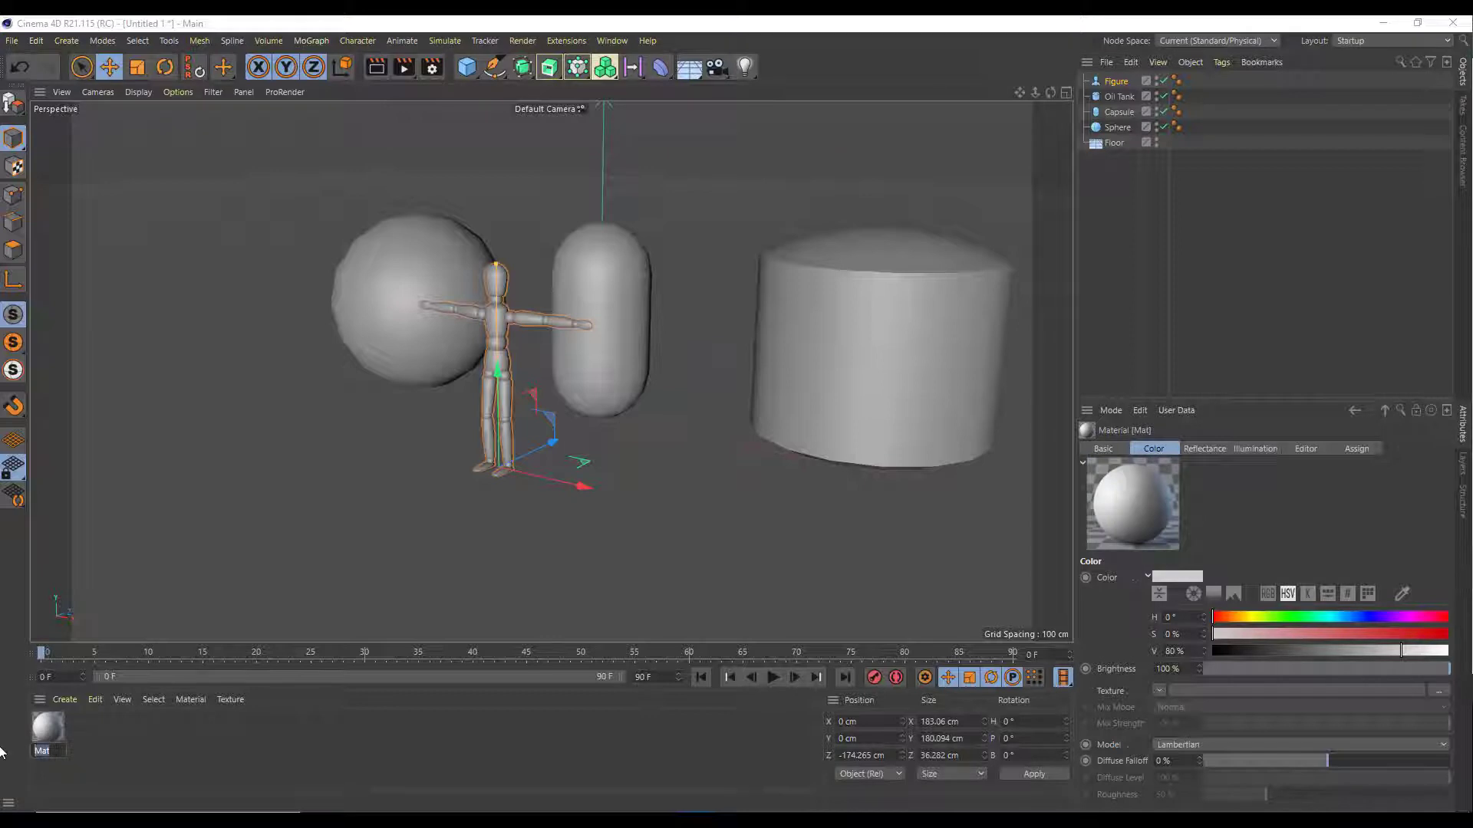
text(Dafault)
key(Return)
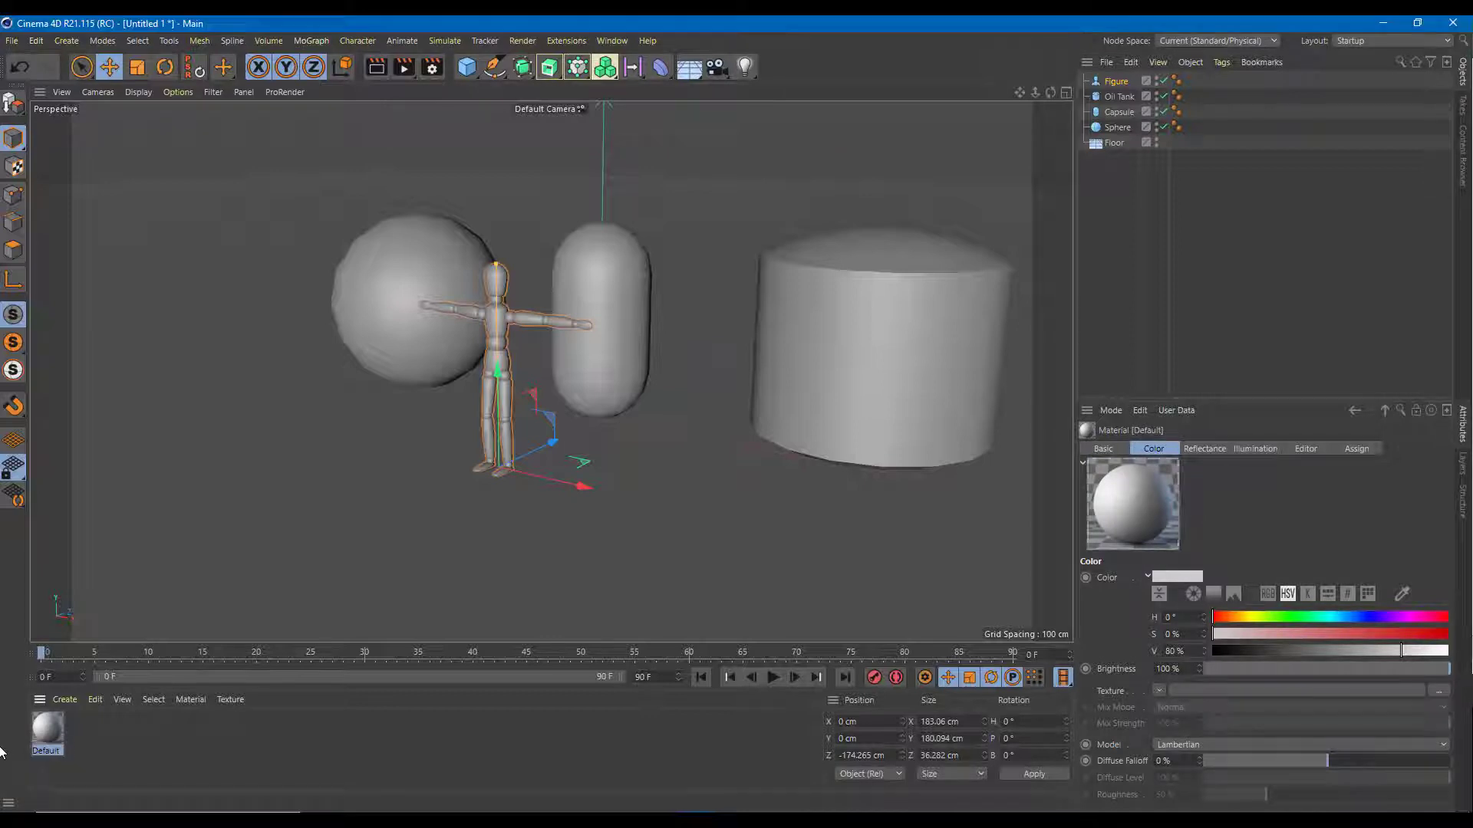
Step: Apply the Default material to the sphere, figure, capsule and oil tank
drag(46, 738, 439, 298)
drag(621, 441, 480, 418)
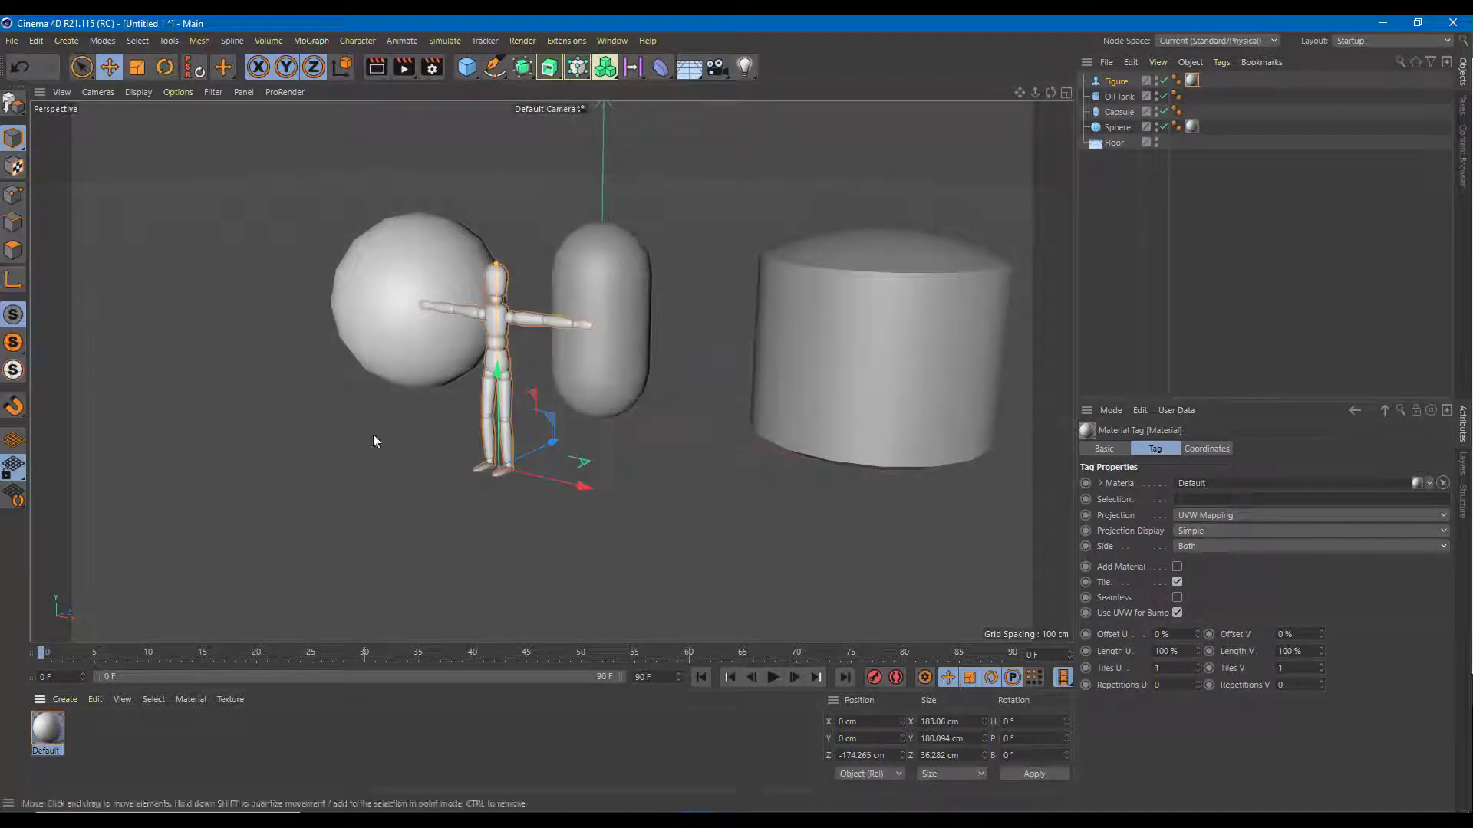
drag(46, 736, 583, 338)
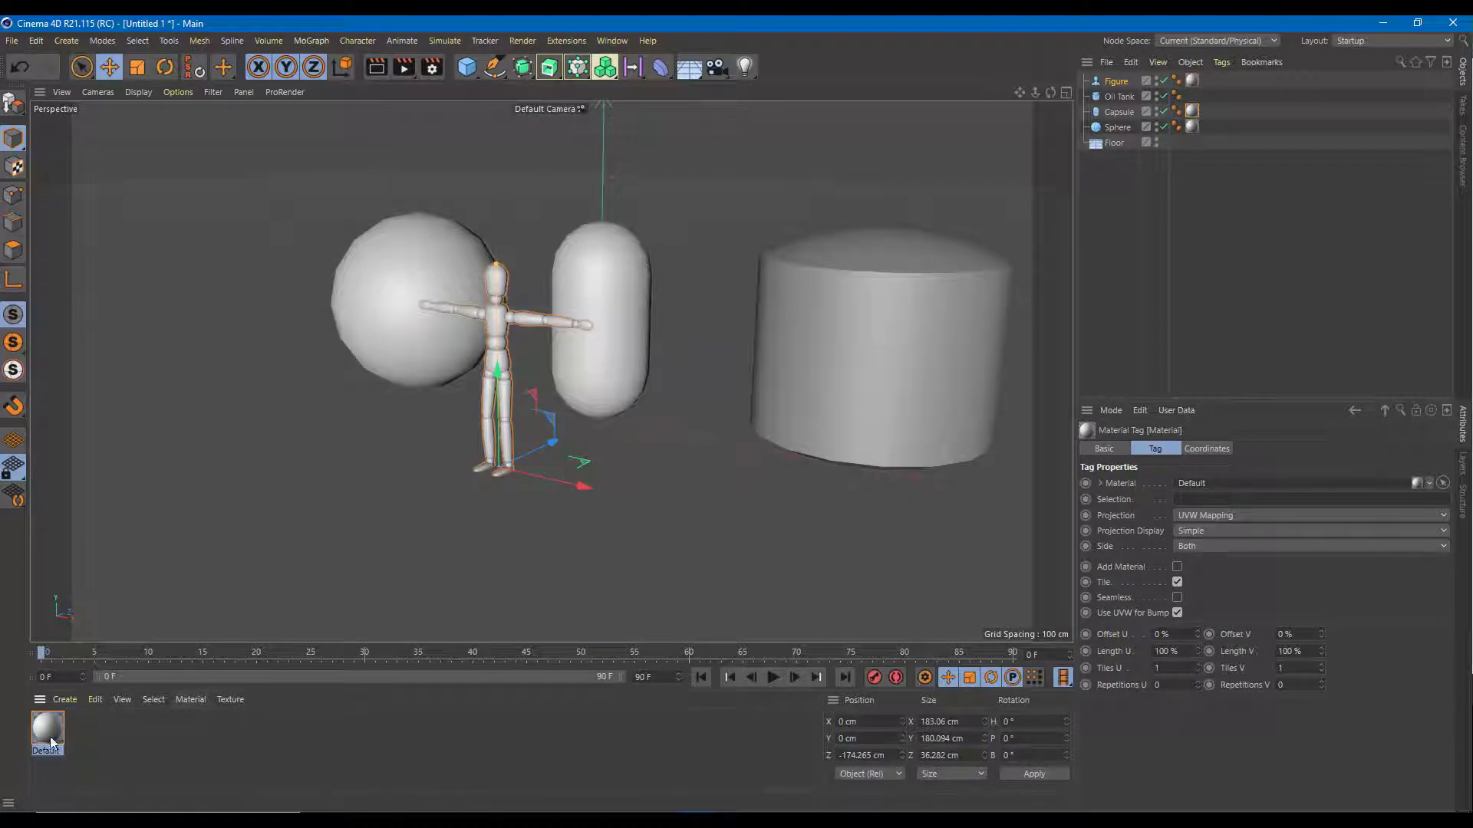
drag(46, 735, 891, 391)
Step: Create a new material named Floor and apply it to the floor object
double_click(169, 743)
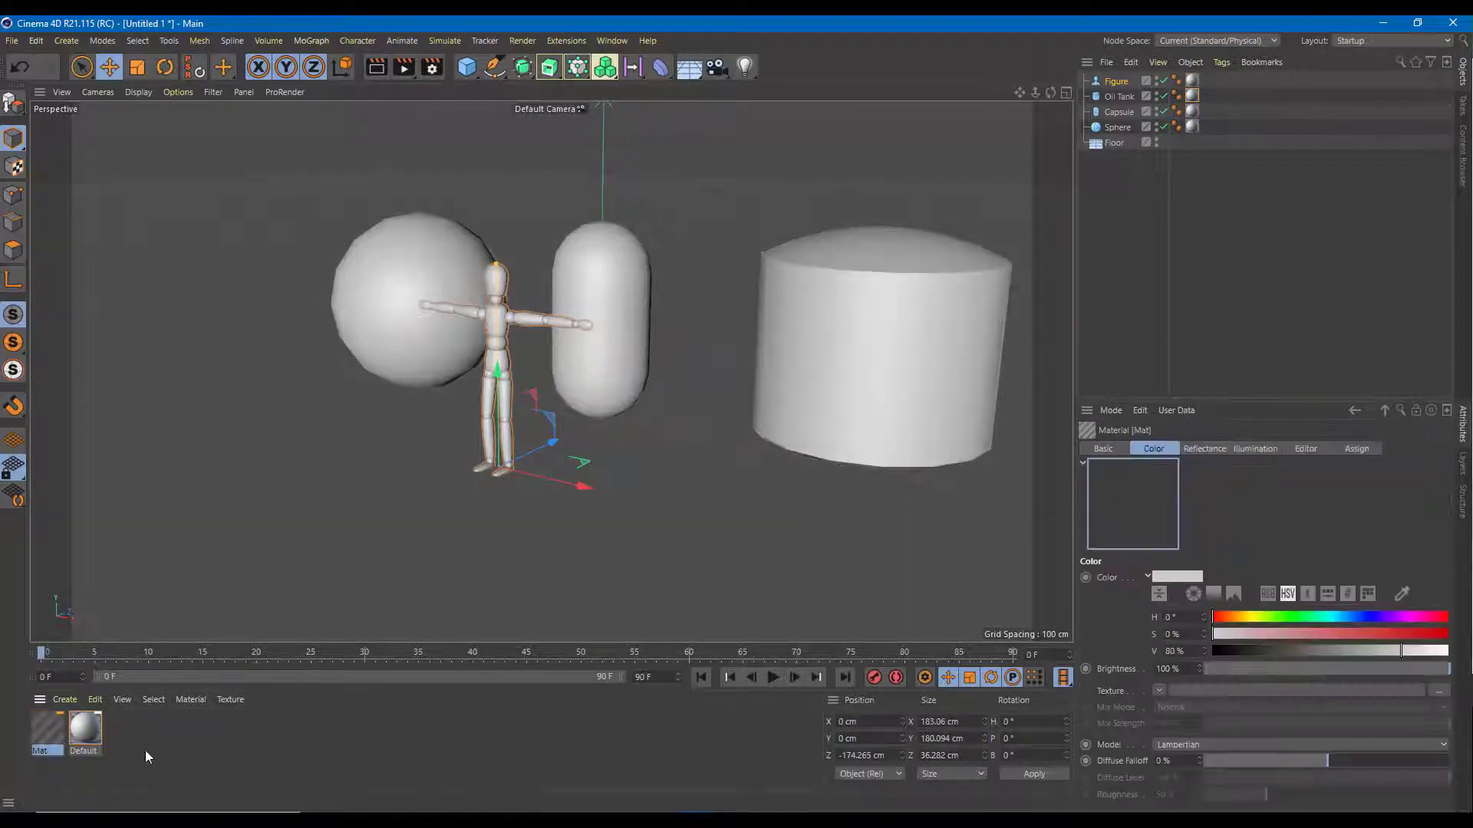
double_click(48, 751)
text(Fli)
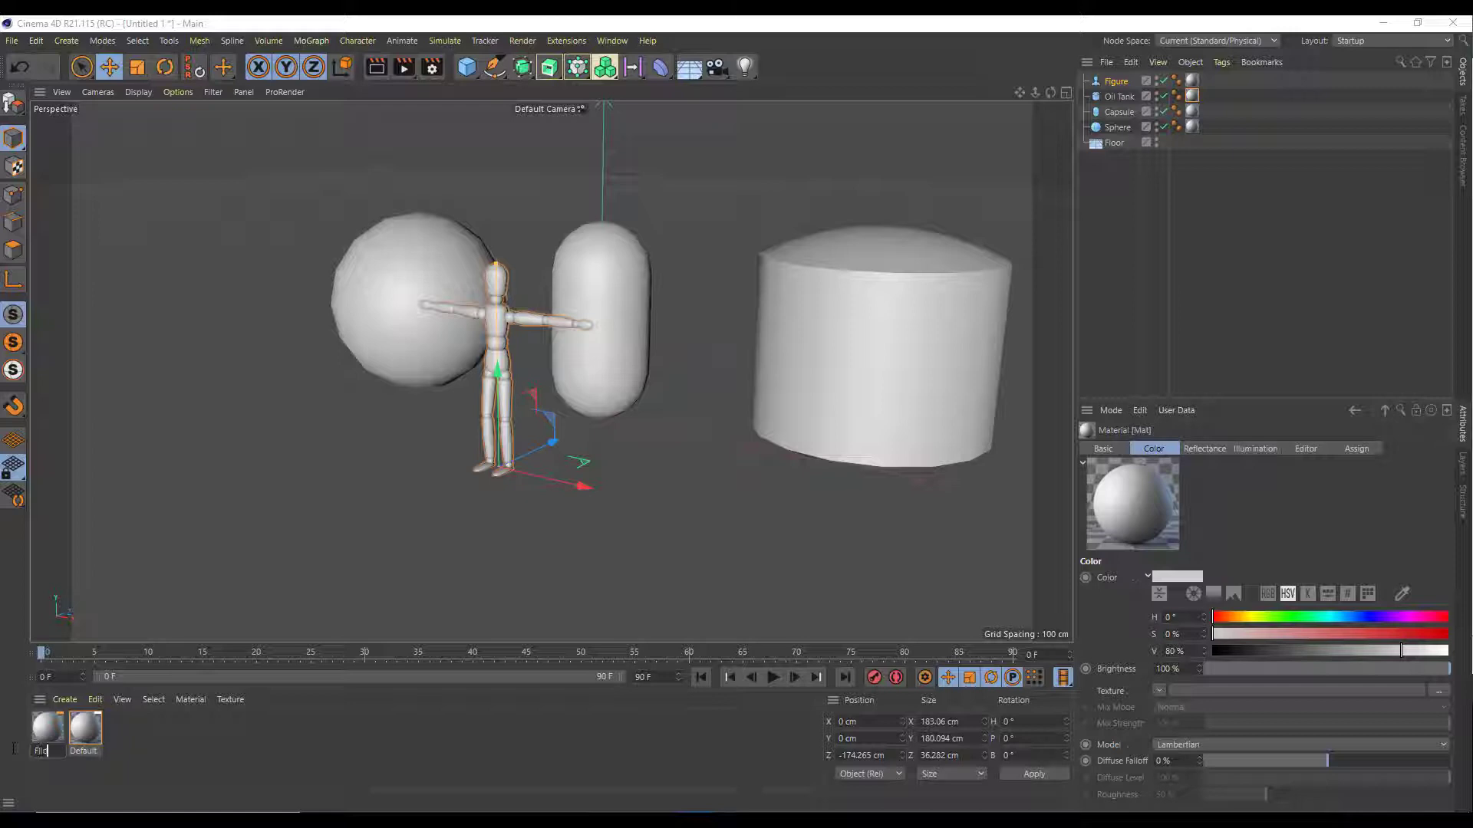
key(BackSpace)
key(BackSpace)
key(Return)
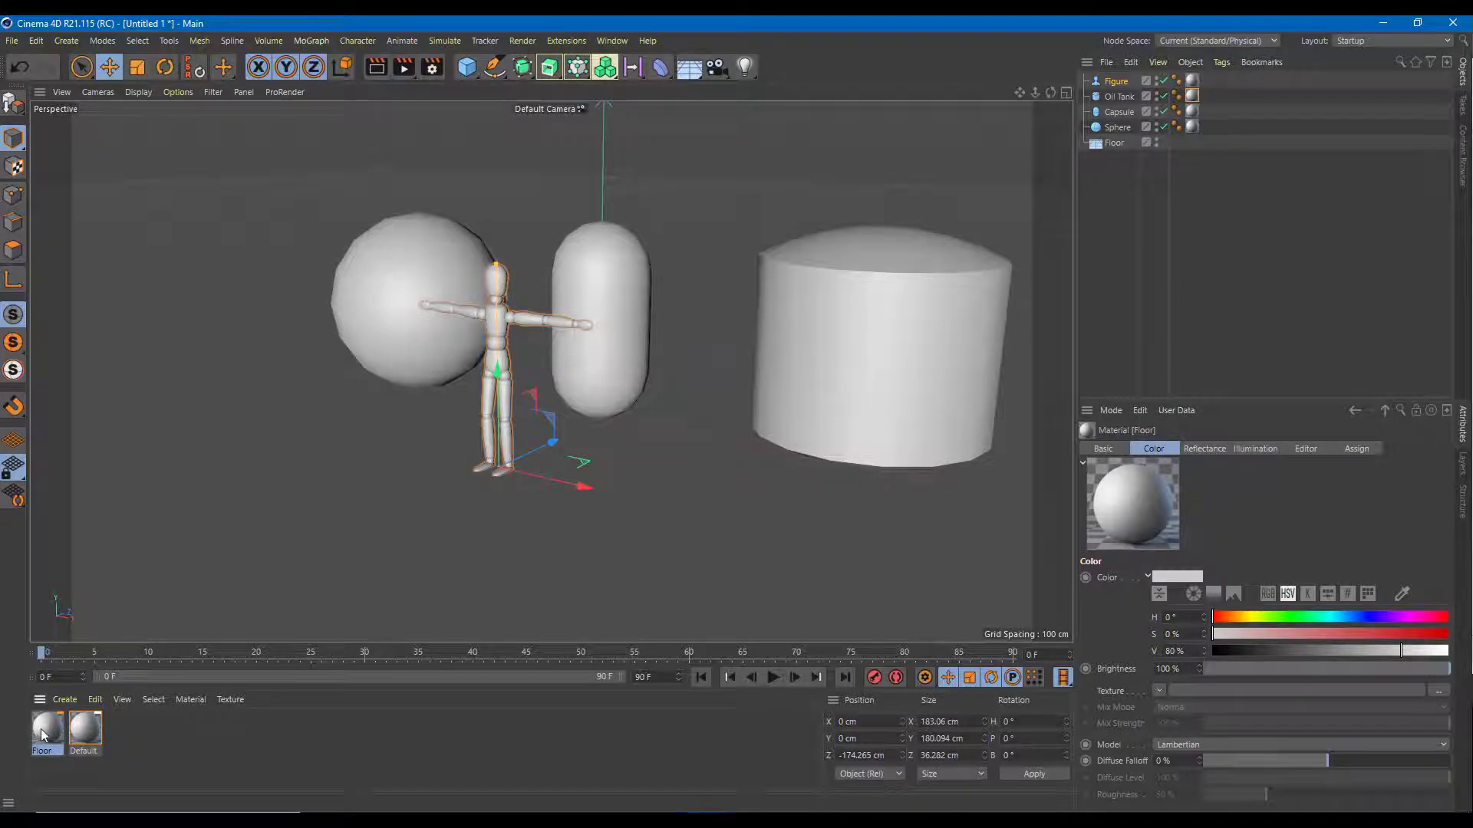
drag(47, 729, 164, 571)
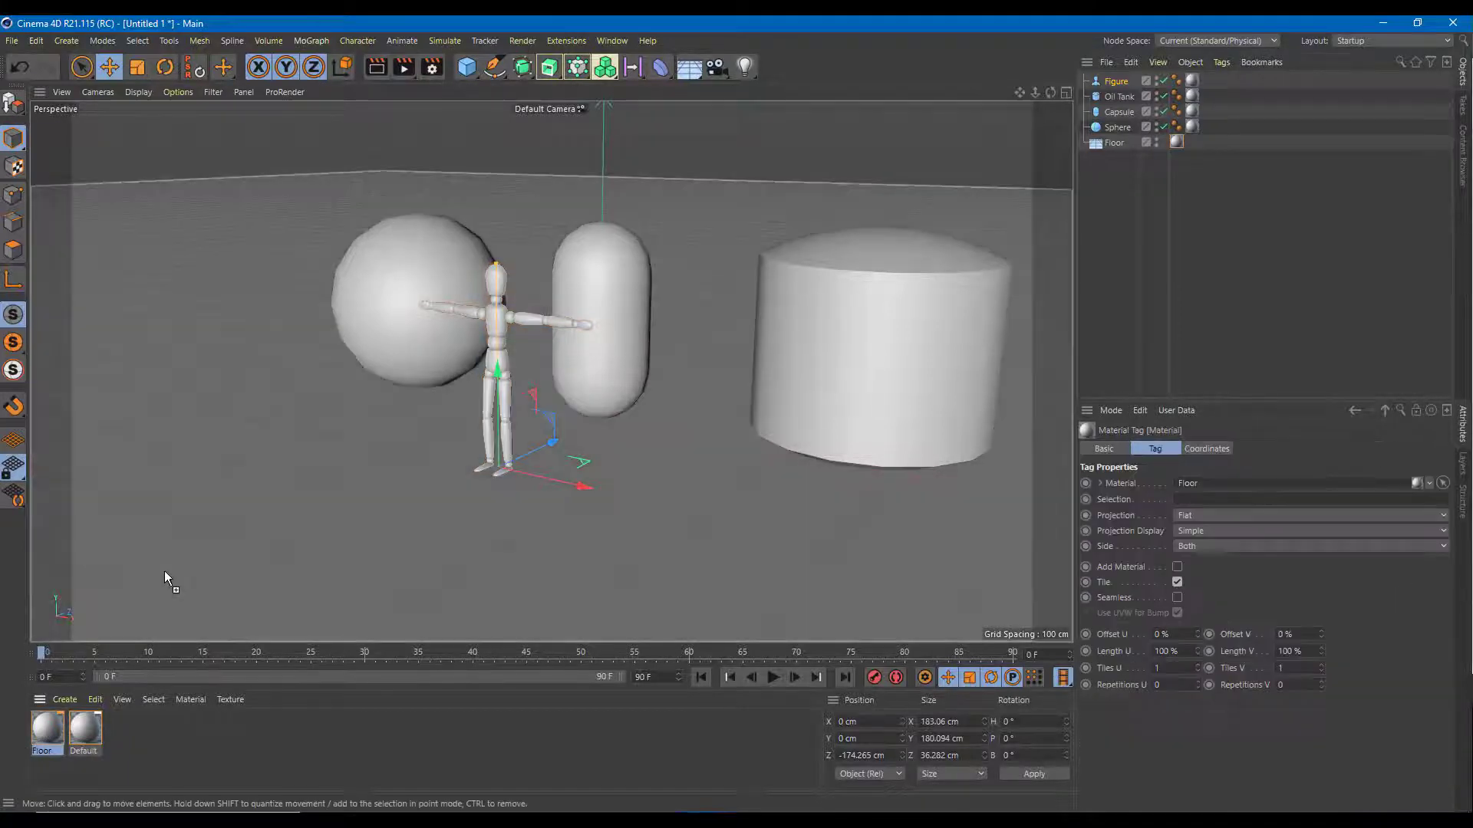
Step: Create a third material and rename it HDRi
double_click(228, 750)
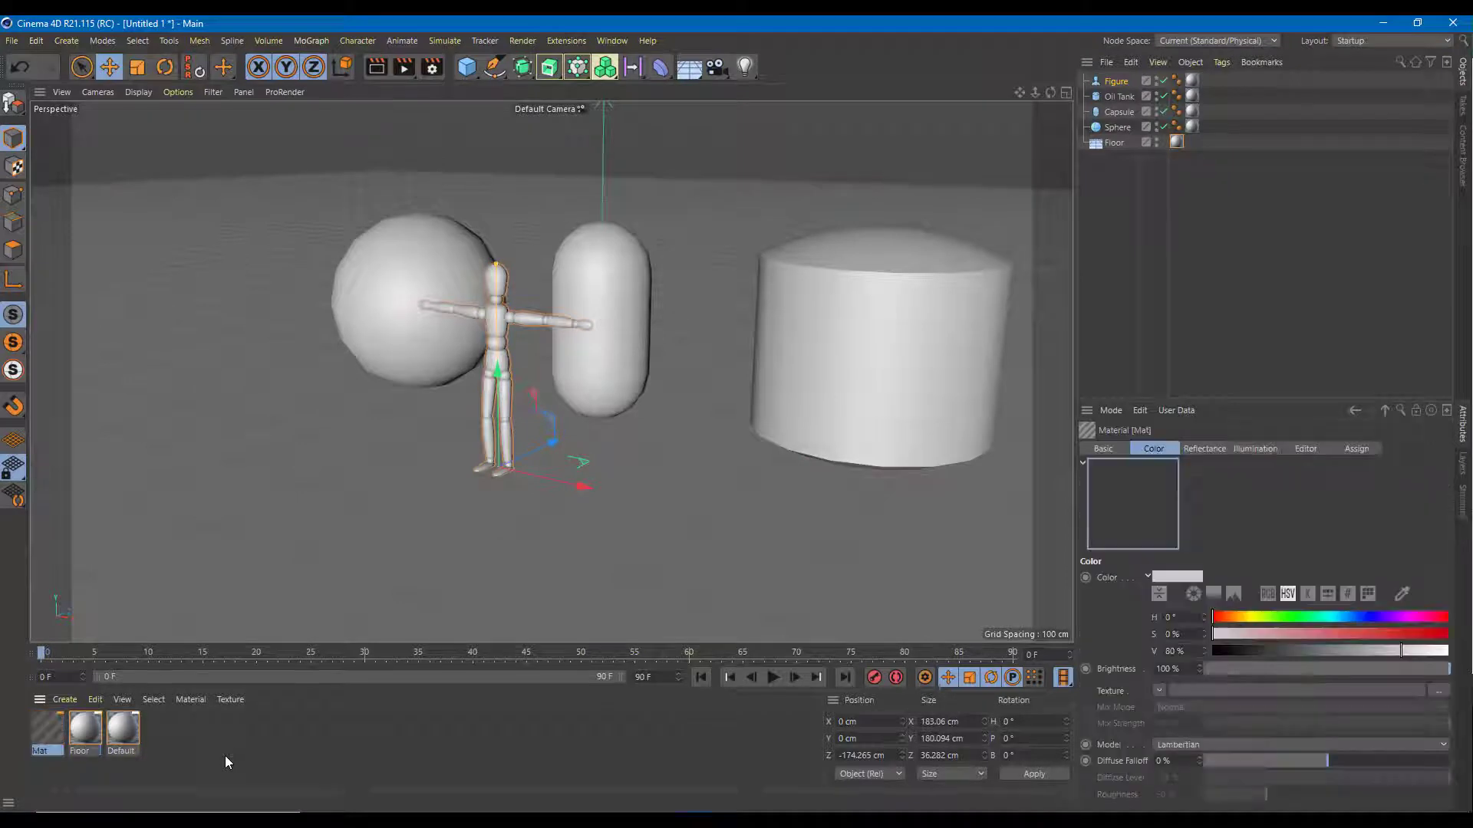
double_click(40, 751)
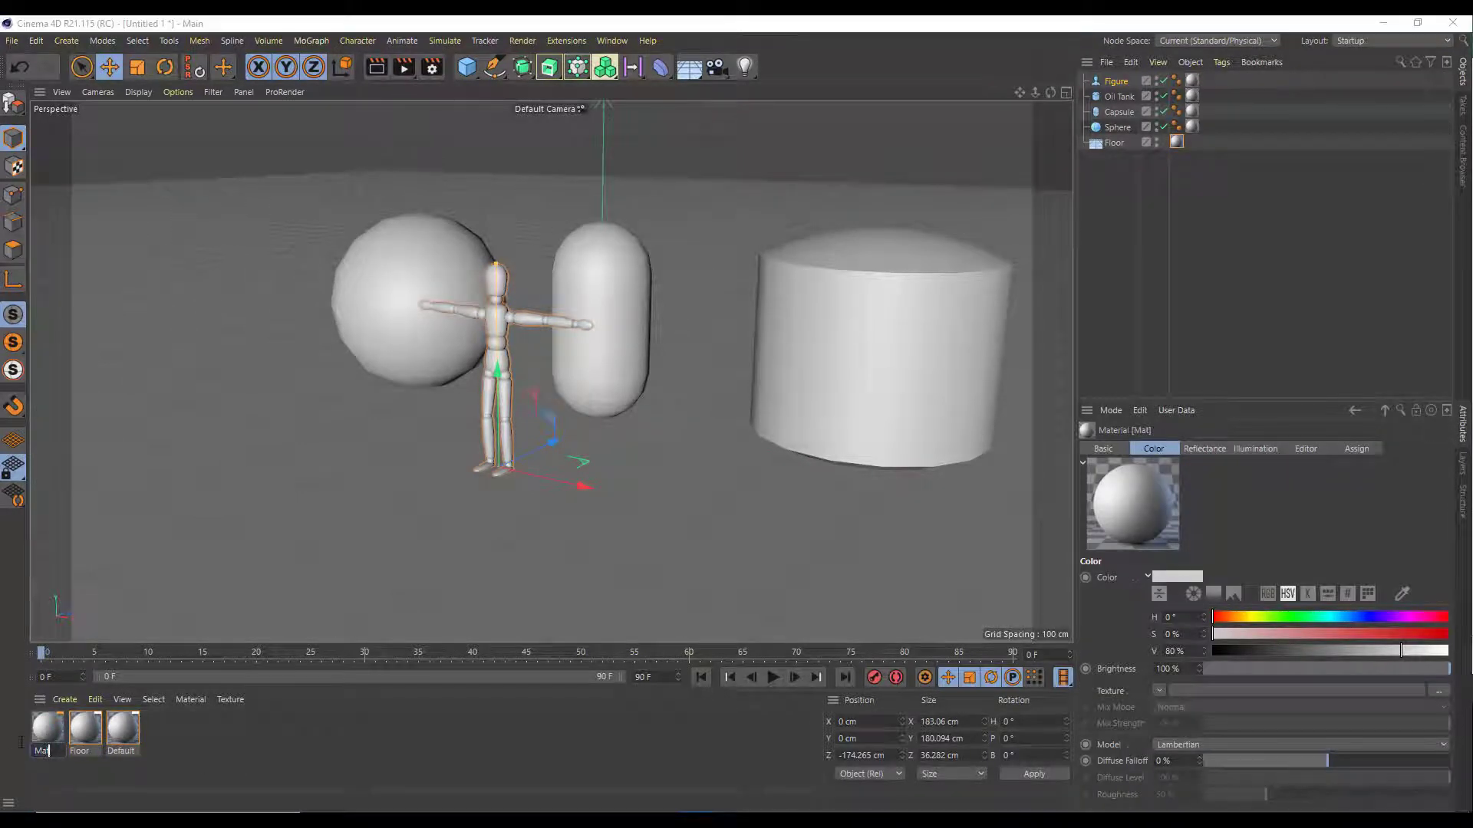
text(HDRi)
key(Return)
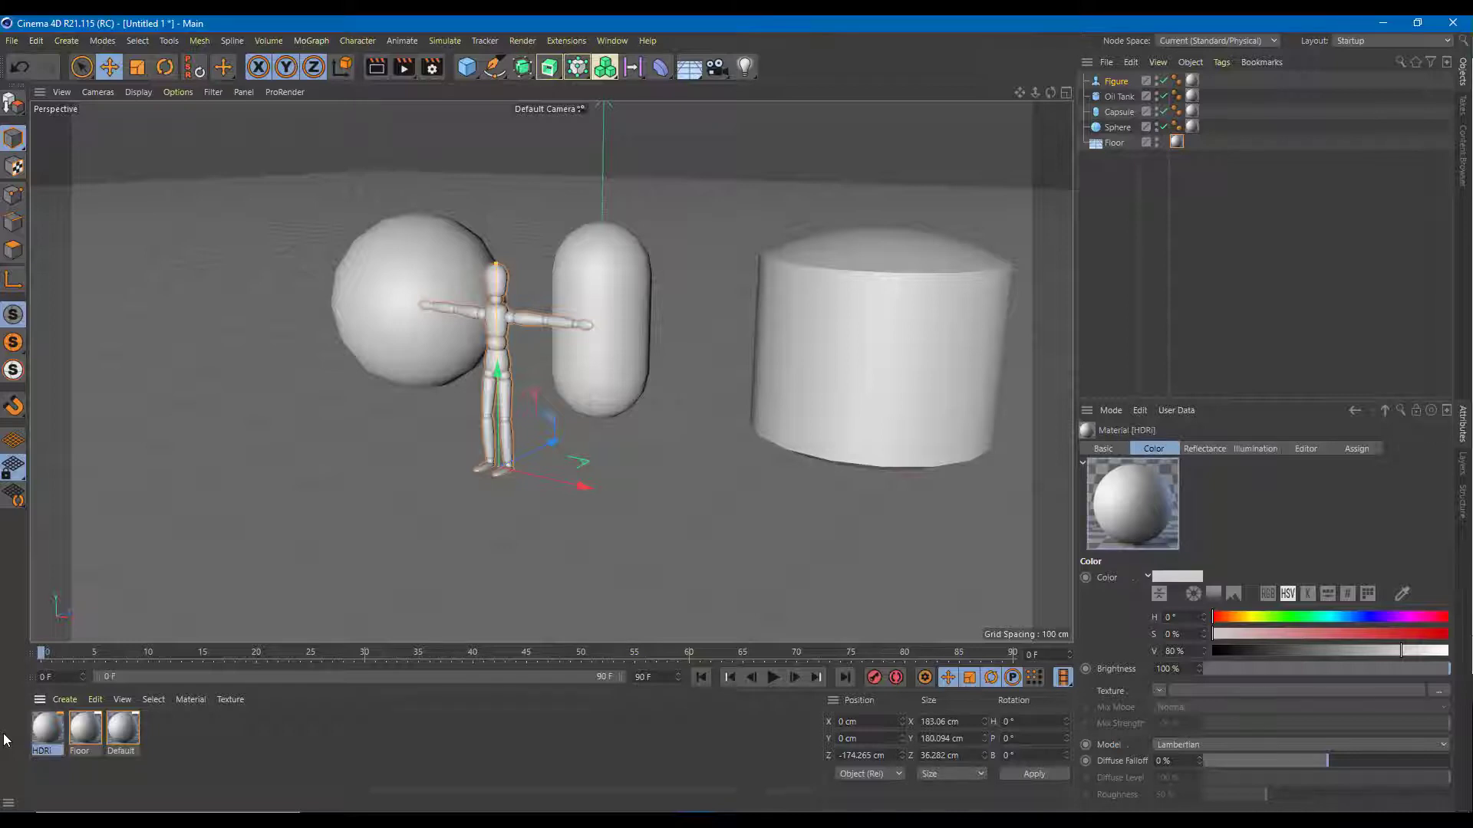
double_click(51, 736)
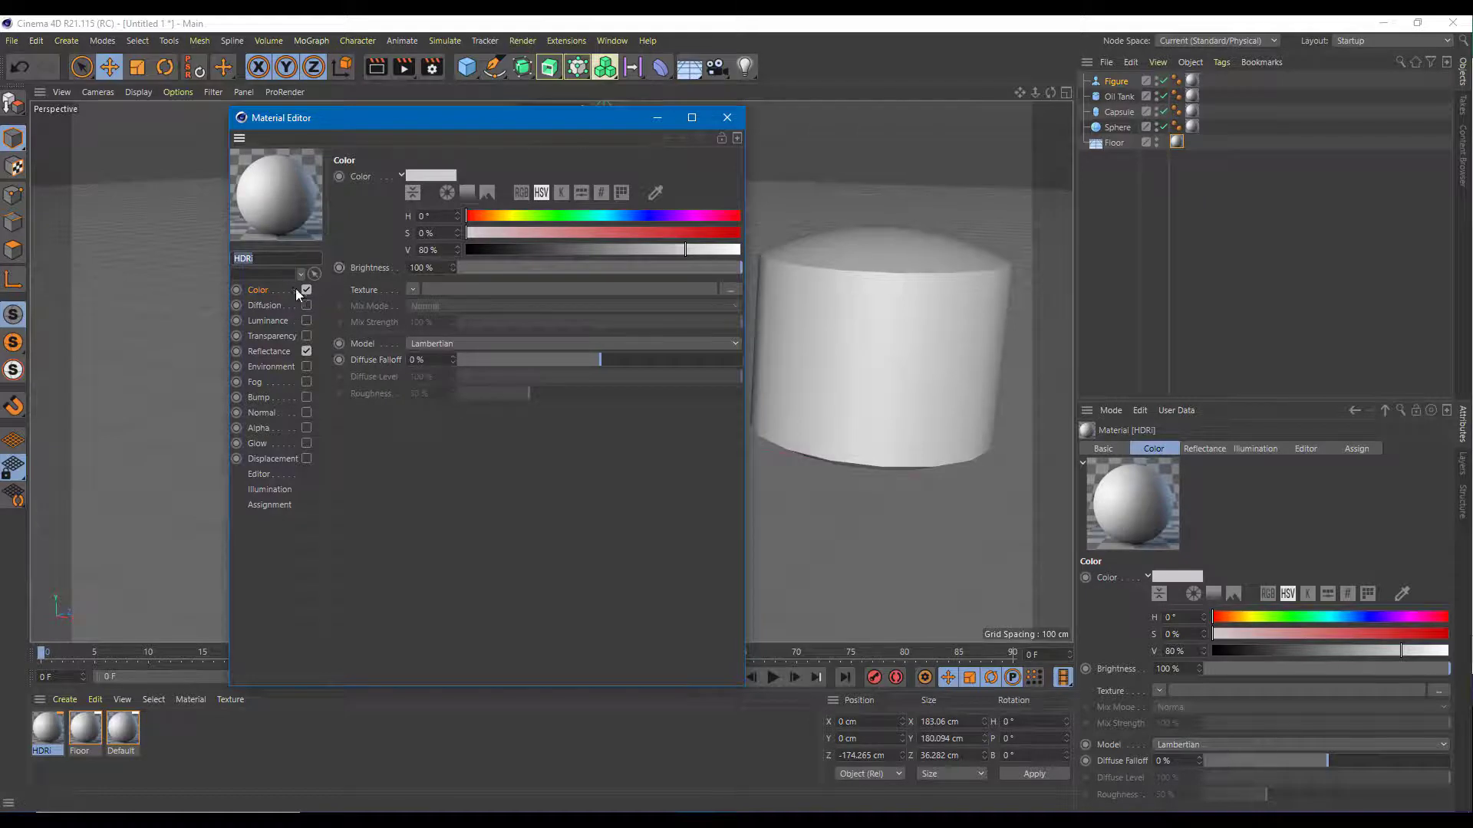
click(306, 351)
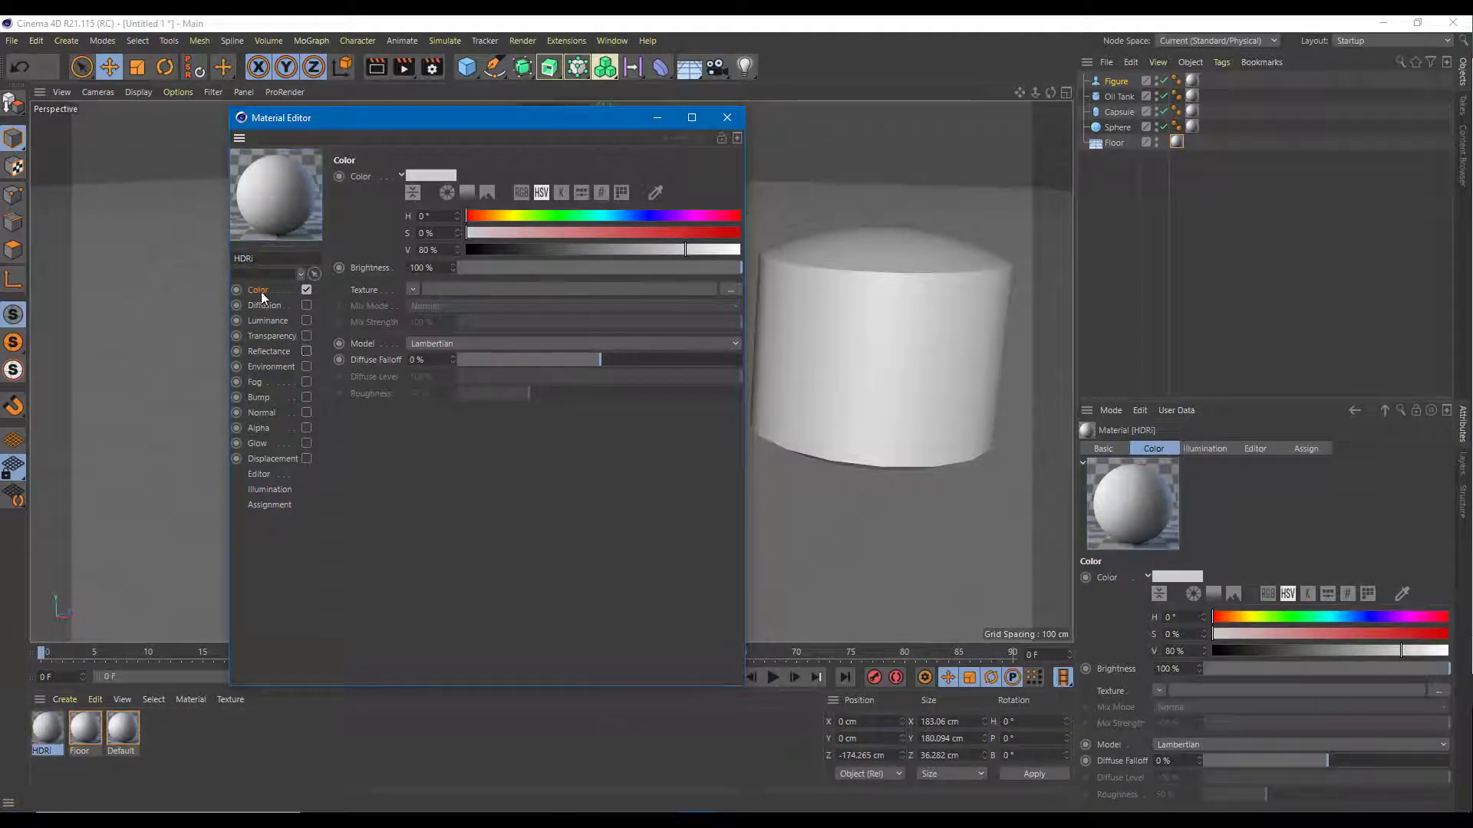
click(546, 292)
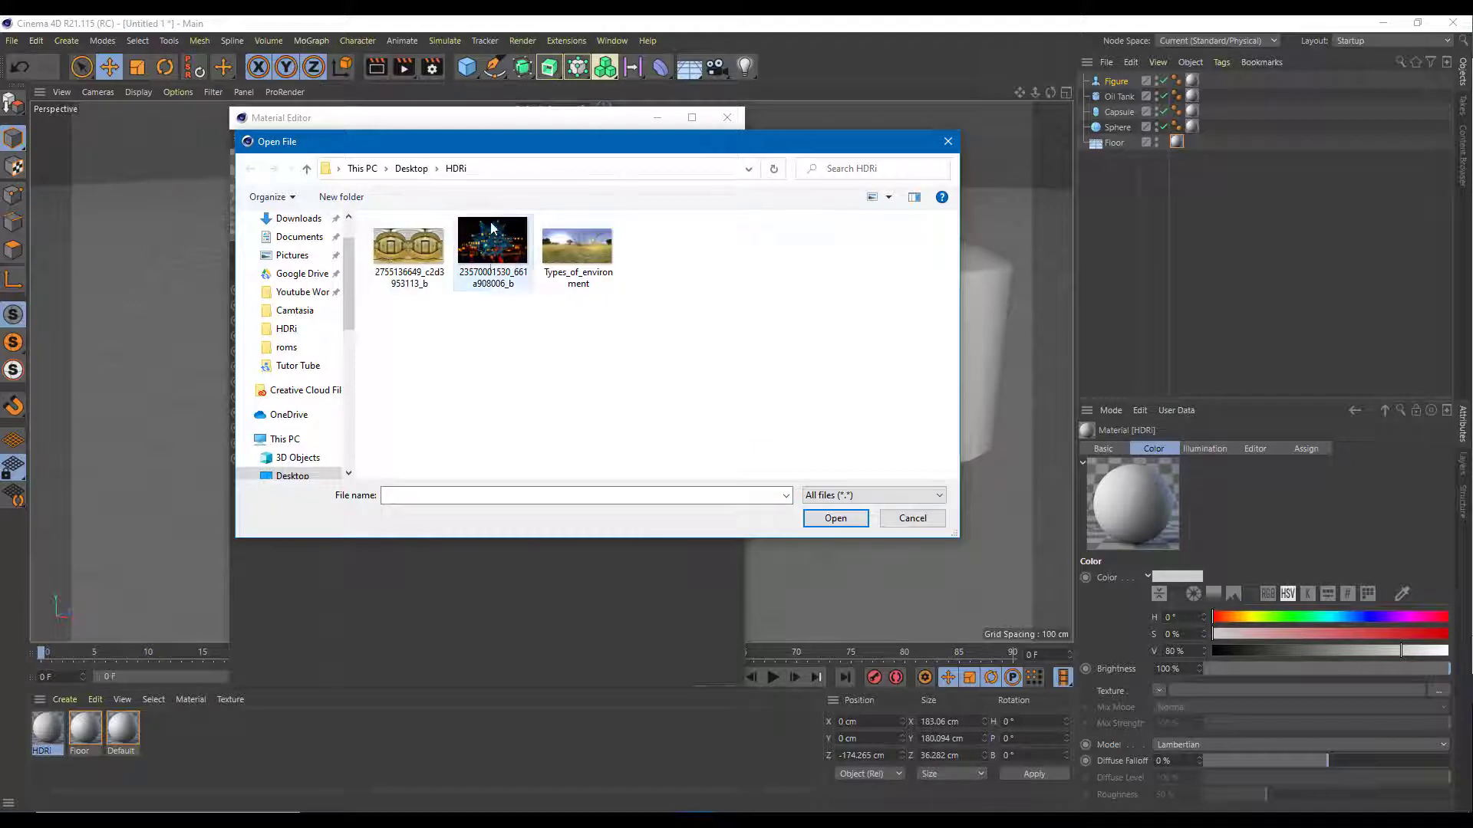
click(493, 253)
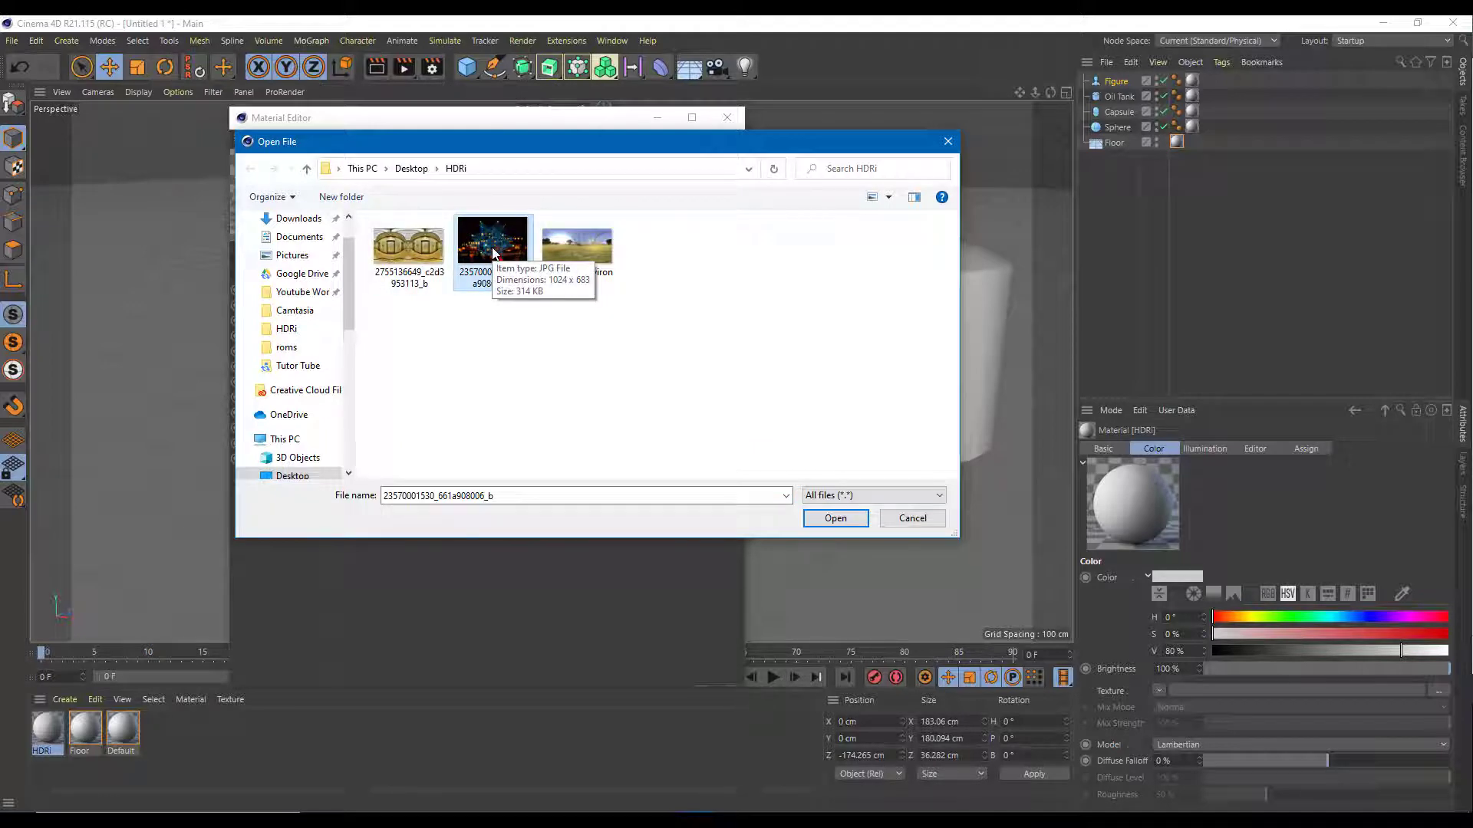
click(437, 273)
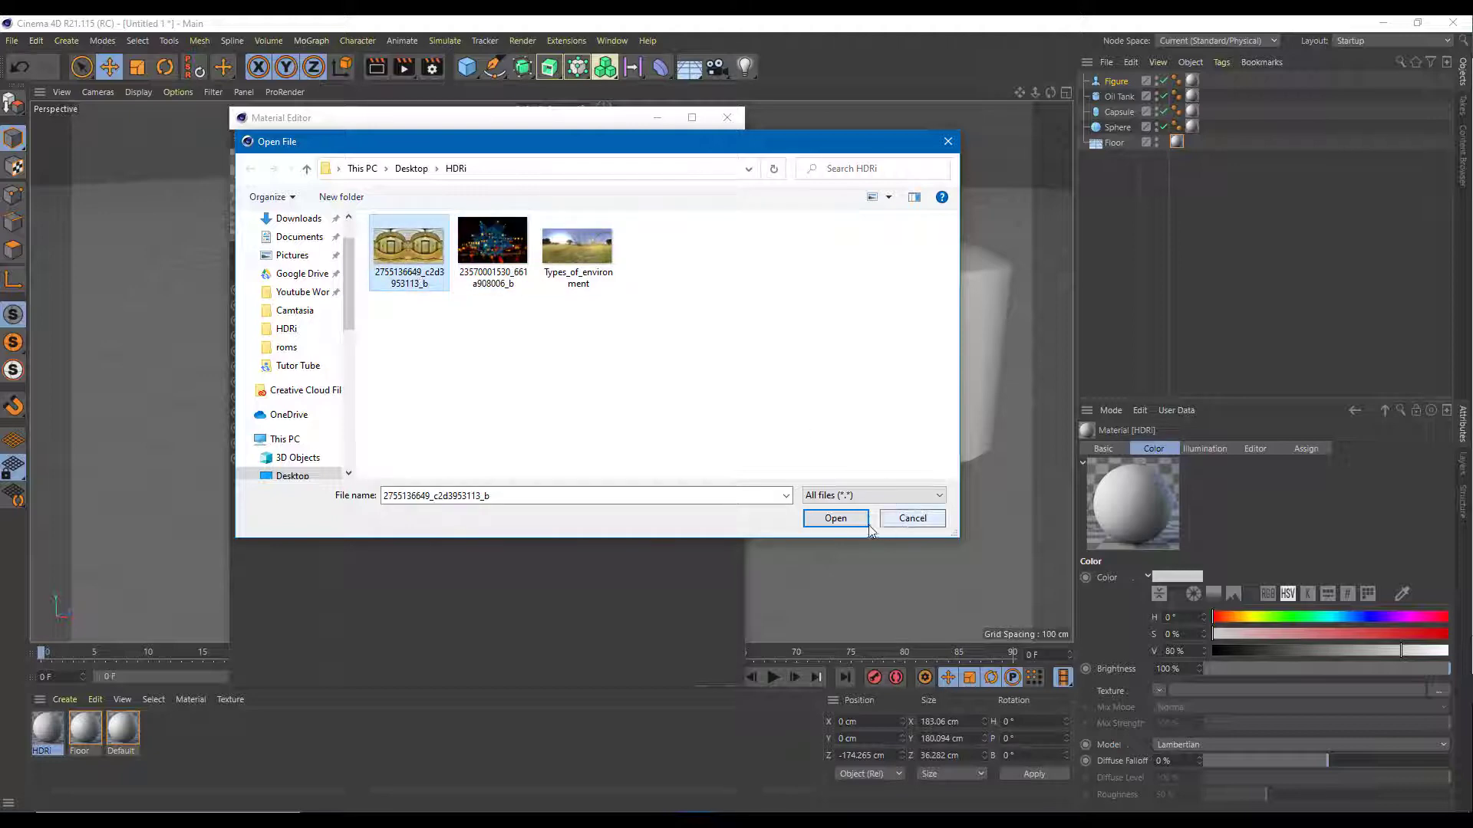
click(841, 515)
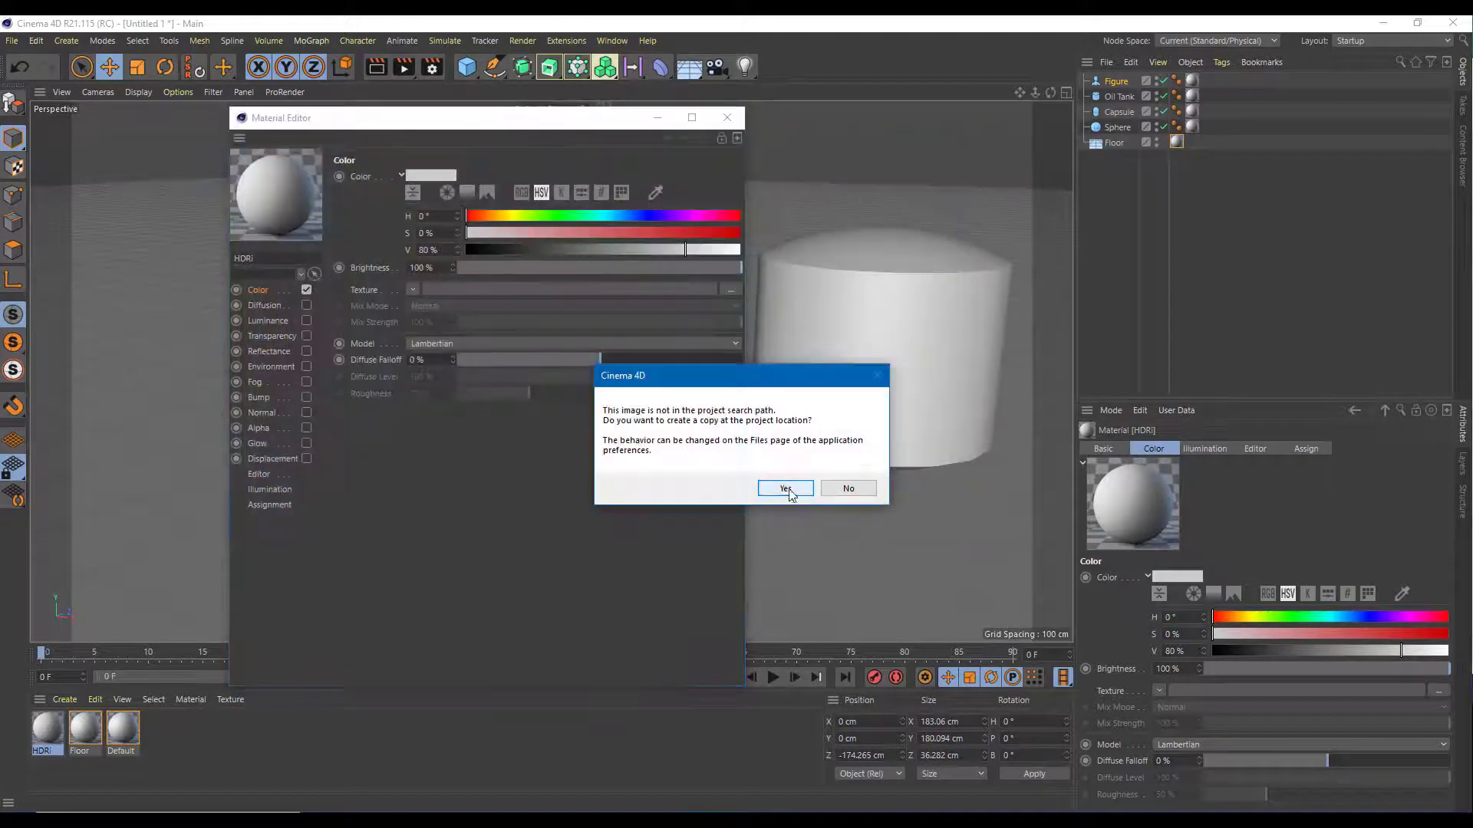
click(787, 490)
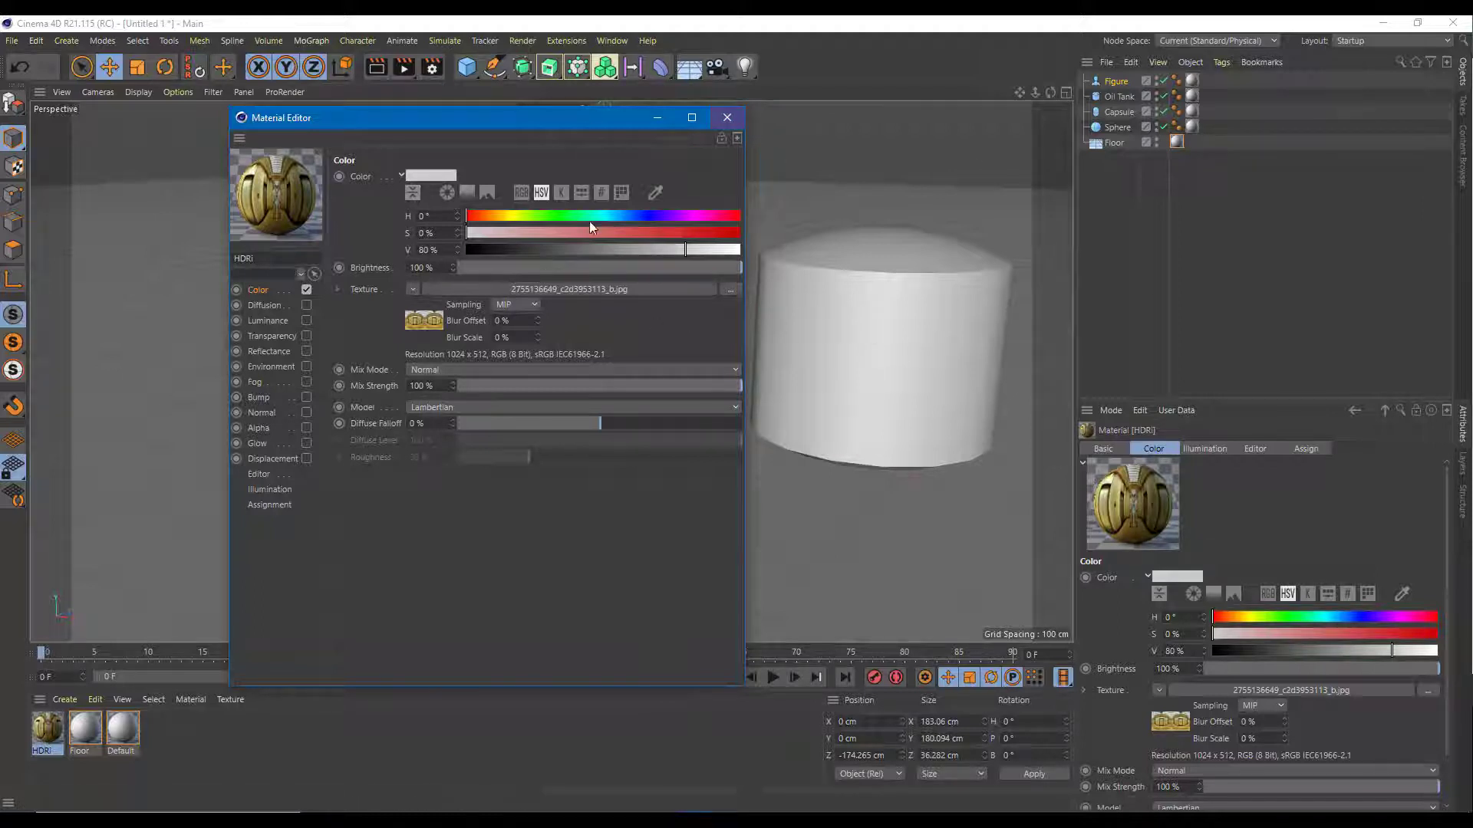
click(727, 117)
Step: Add a Sky object to the scene
scroll(703, 247, down, 3)
alt+drag(706, 251, 757, 256)
alt+middle_drag(758, 257, 696, 297)
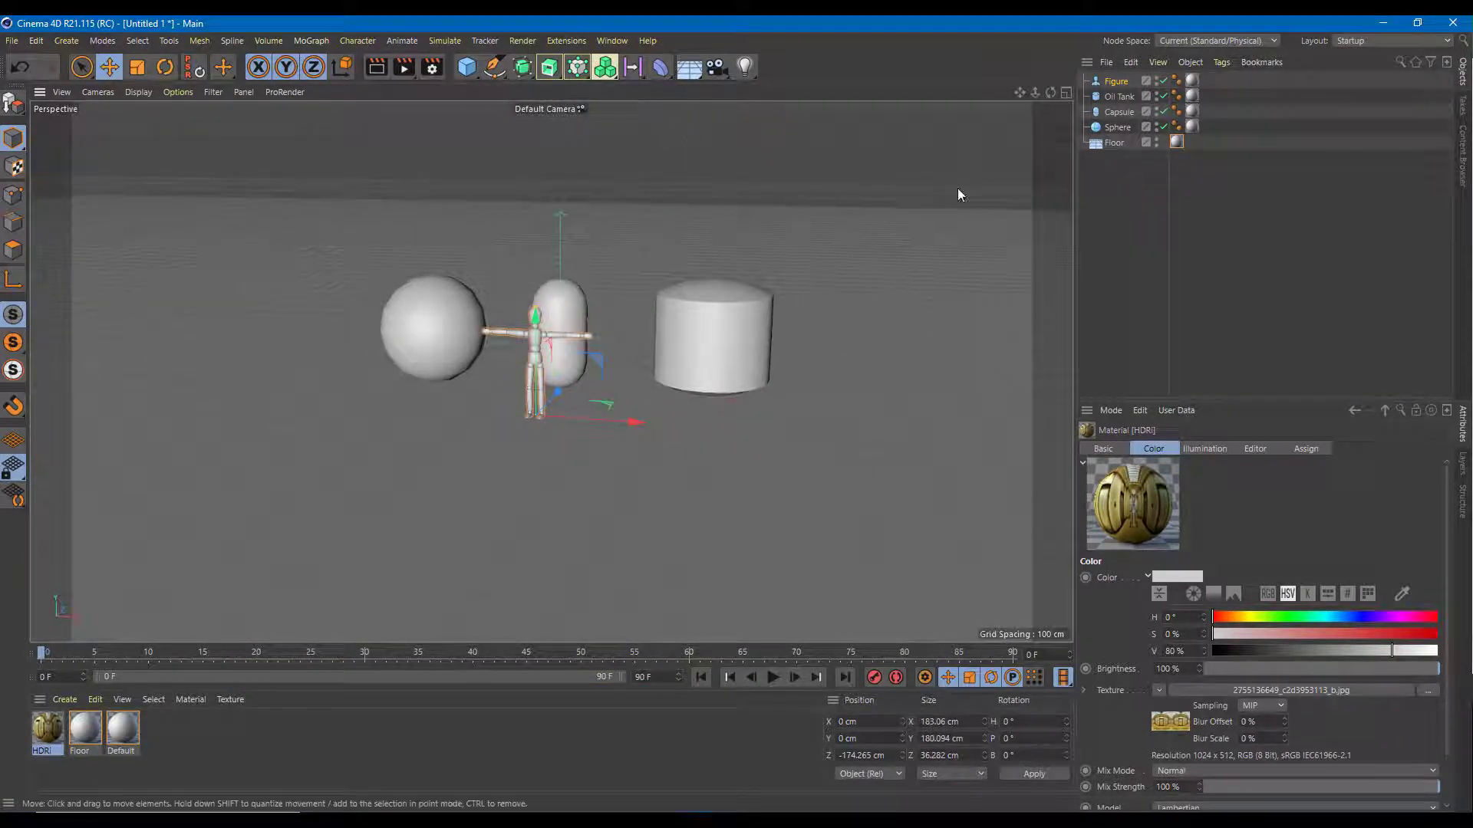
click(682, 77)
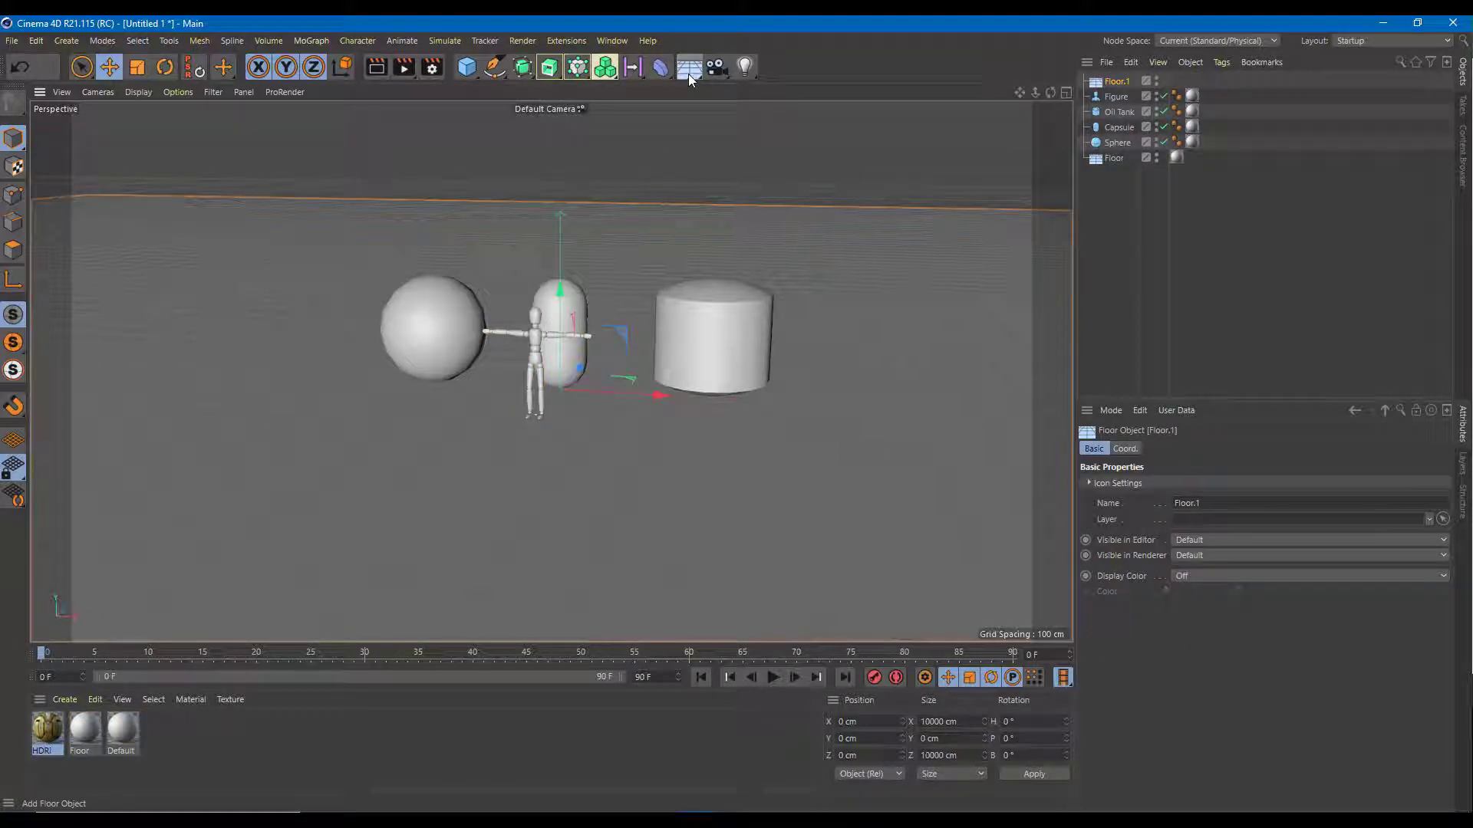
key(ctrl+z)
click(687, 73)
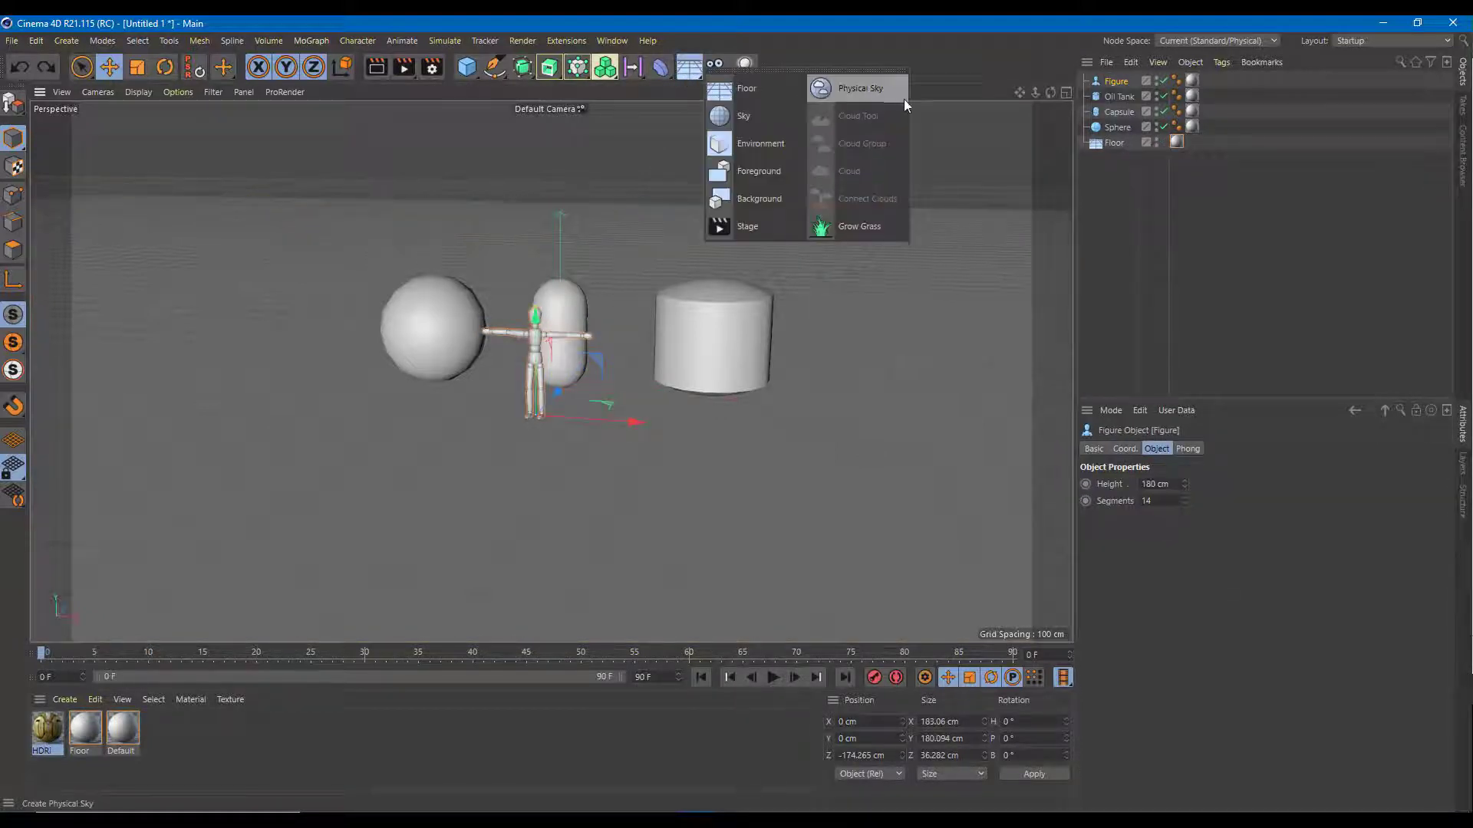
click(750, 114)
scroll(746, 196, down, 10)
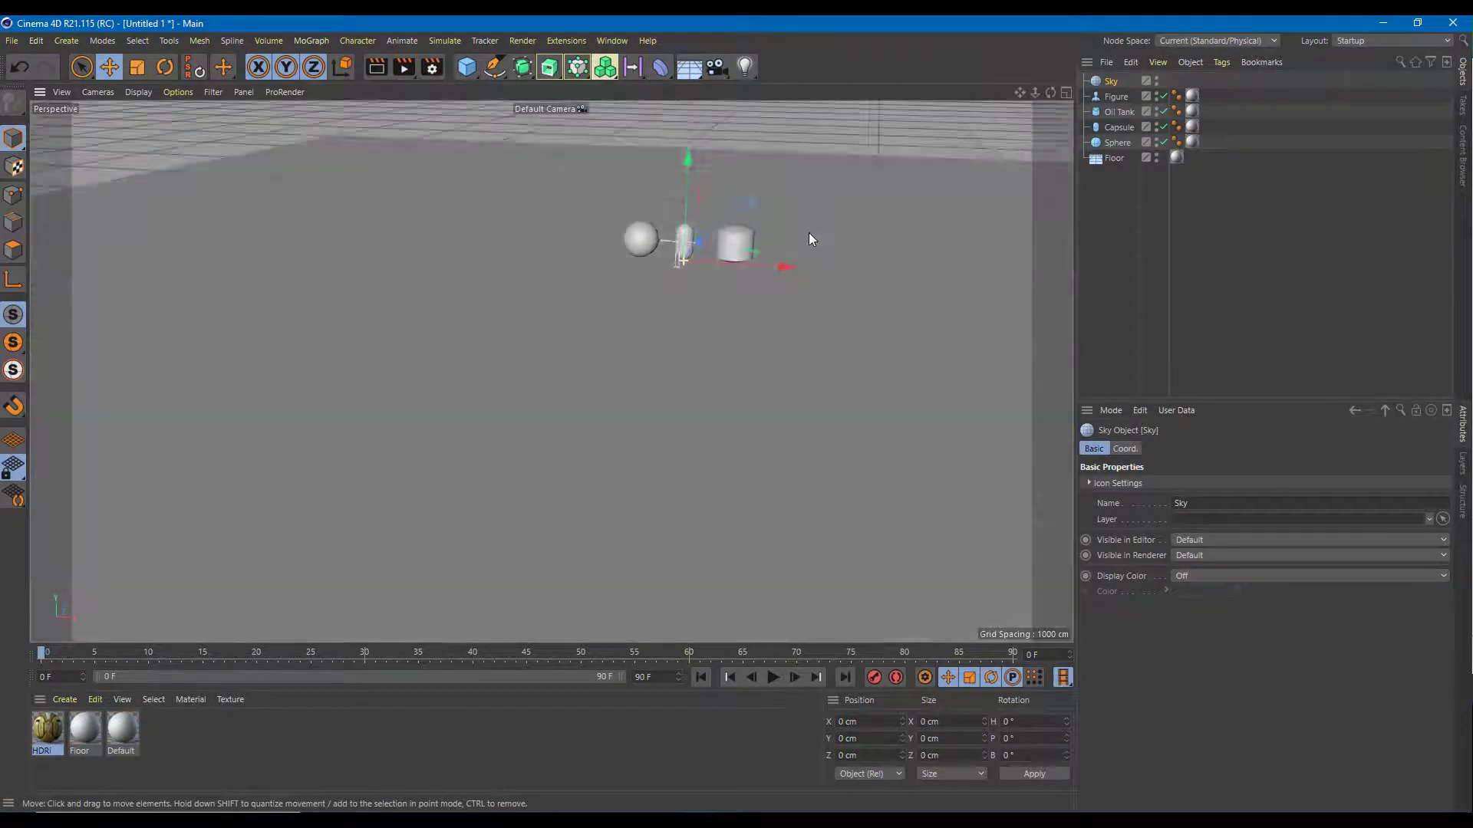
Step: Apply the HDRi material to the Sky object
alt+drag(809, 235, 590, 368)
scroll(615, 387, up, 10)
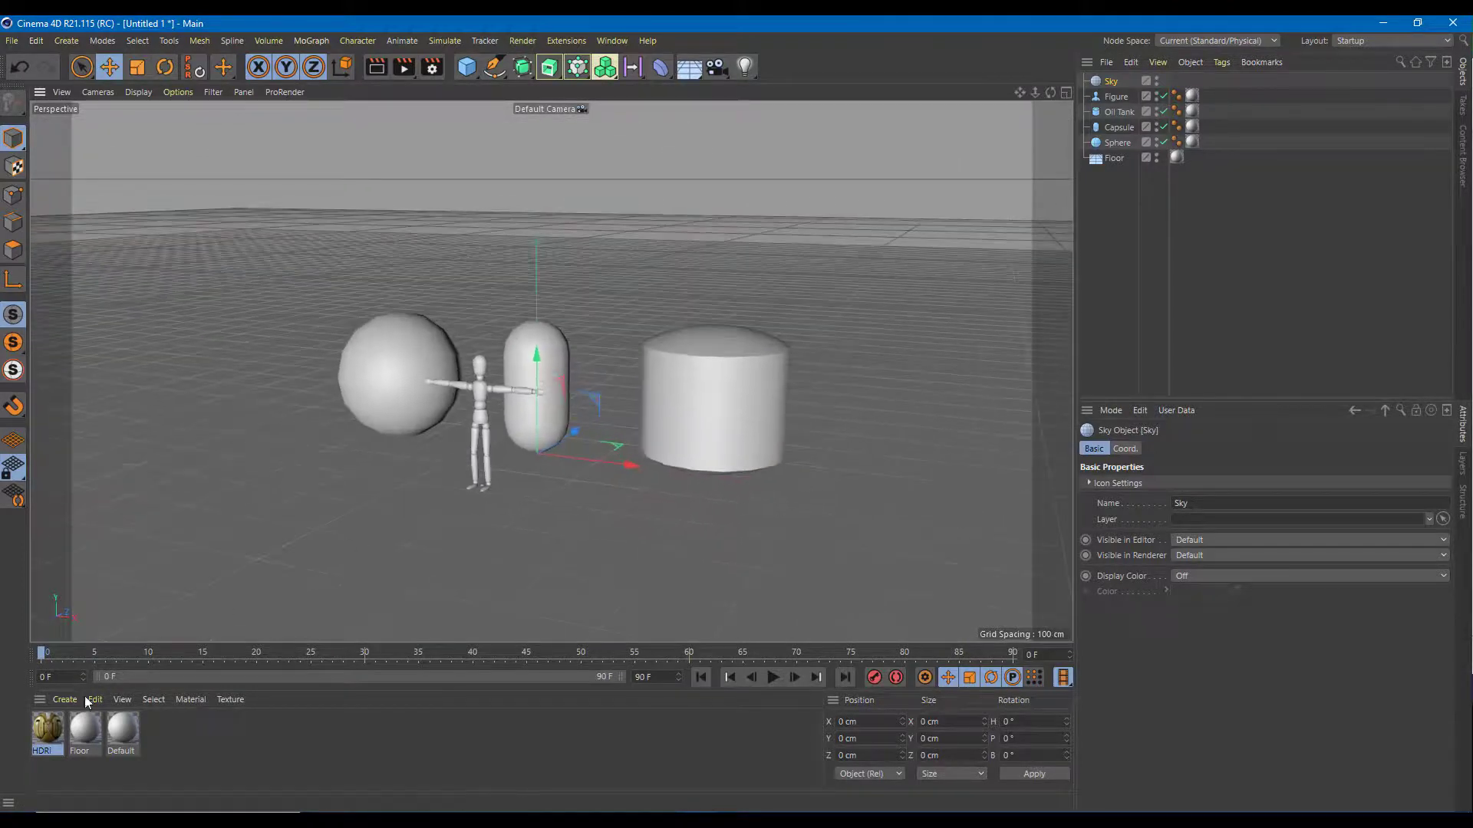
drag(56, 733, 331, 136)
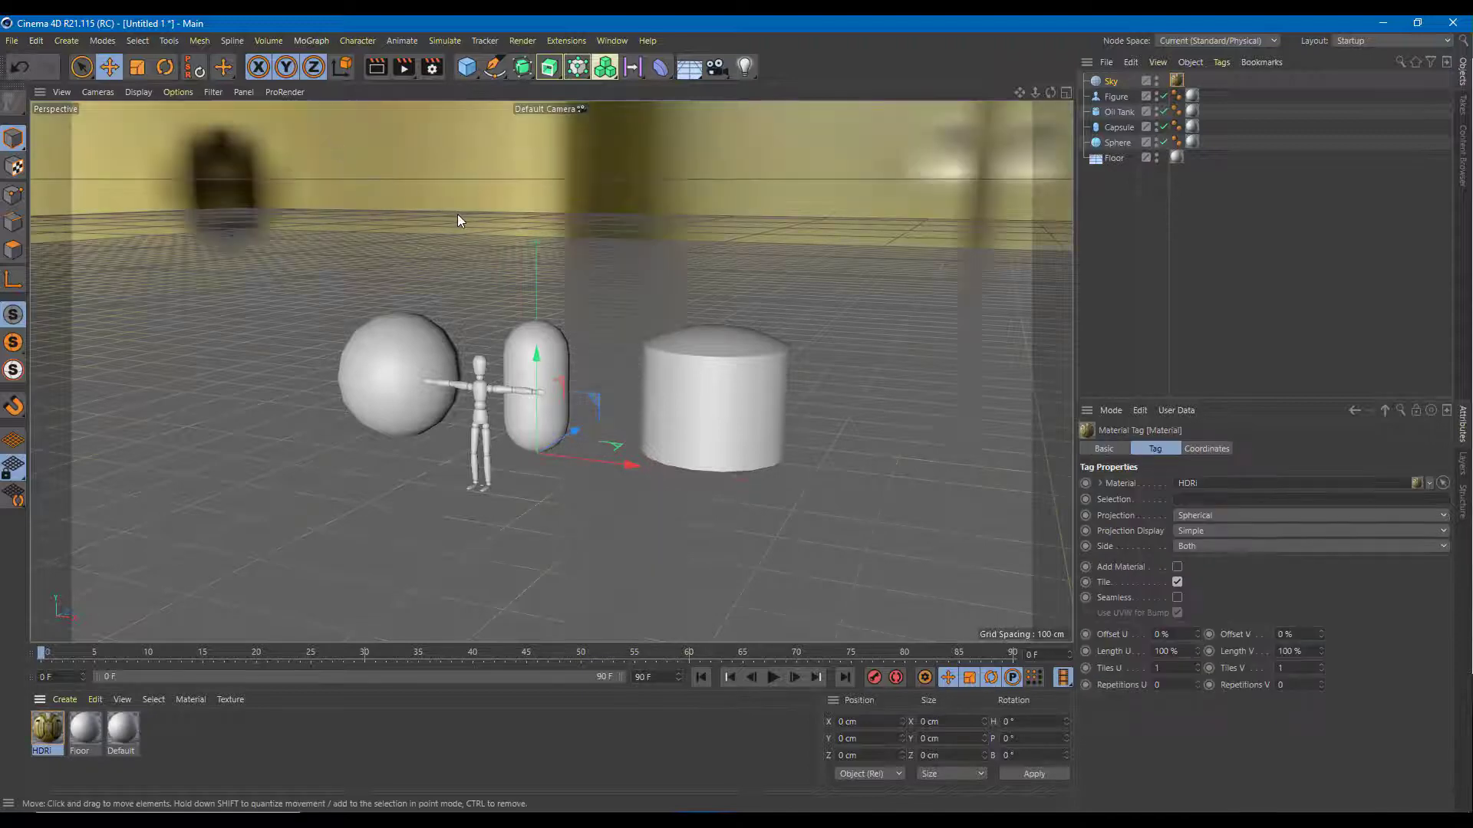
Step: Examine the sky background around the scene and frame the sphere, figure, capsule and oil tank together in the perspective view
scroll(470, 215, down, 10)
alt+drag(473, 260, 593, 276)
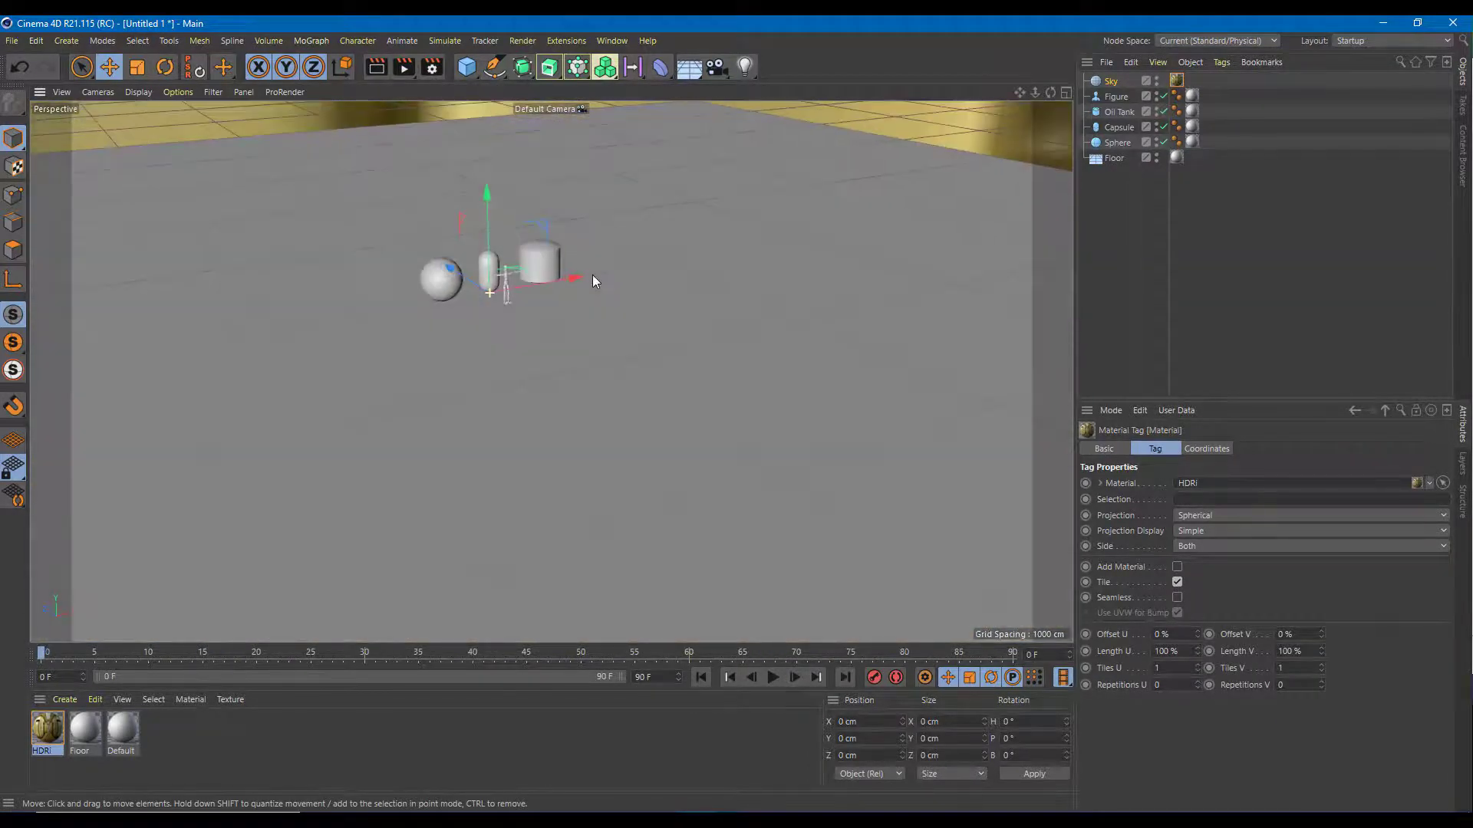
scroll(463, 210, up, 6)
scroll(593, 349, up, 5)
alt+drag(592, 348, 454, 321)
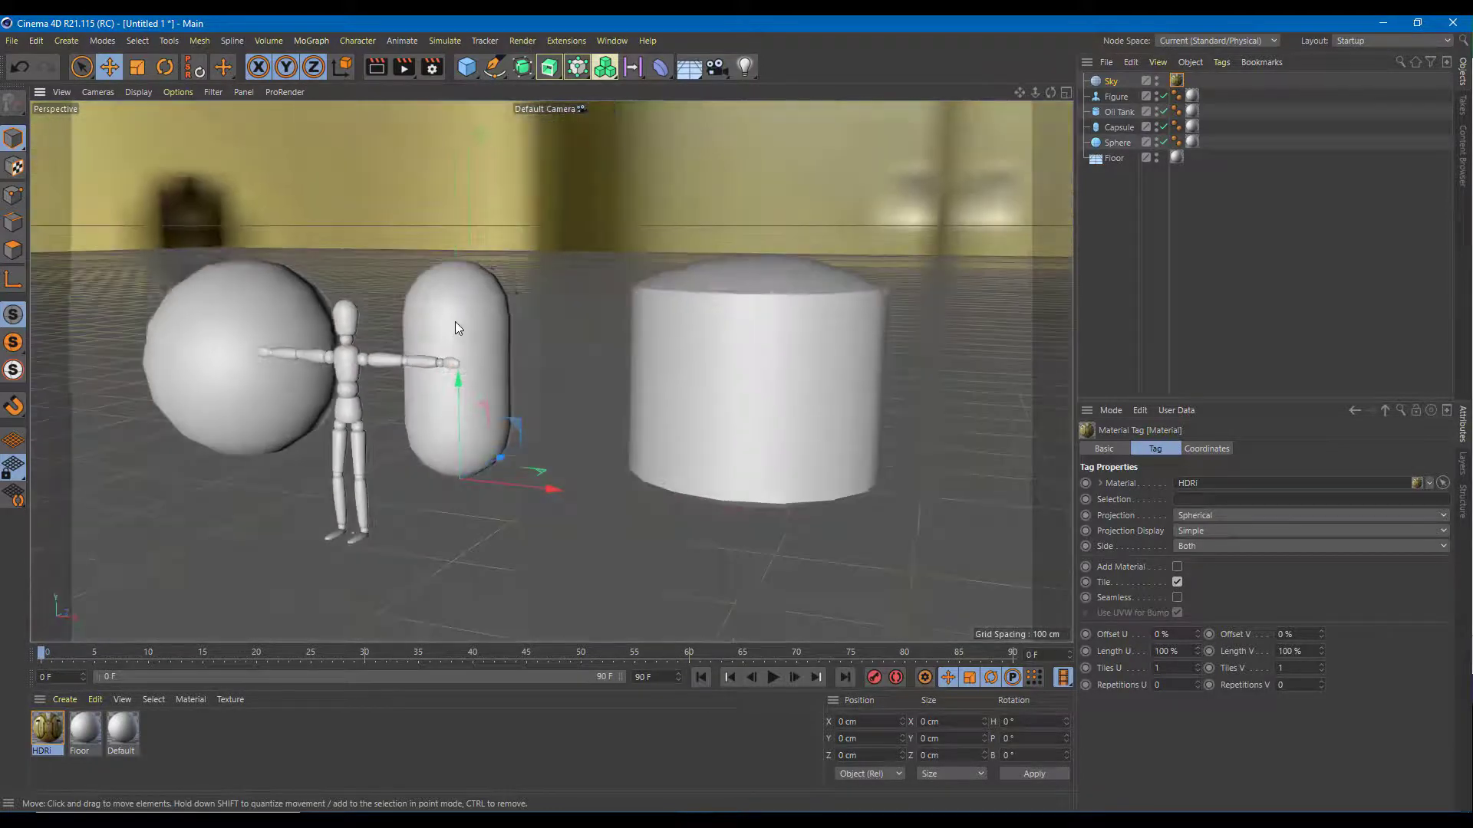
alt+middle_drag(454, 321, 650, 306)
alt+drag(651, 306, 600, 298)
alt+middle_drag(601, 297, 530, 271)
alt+drag(529, 271, 563, 301)
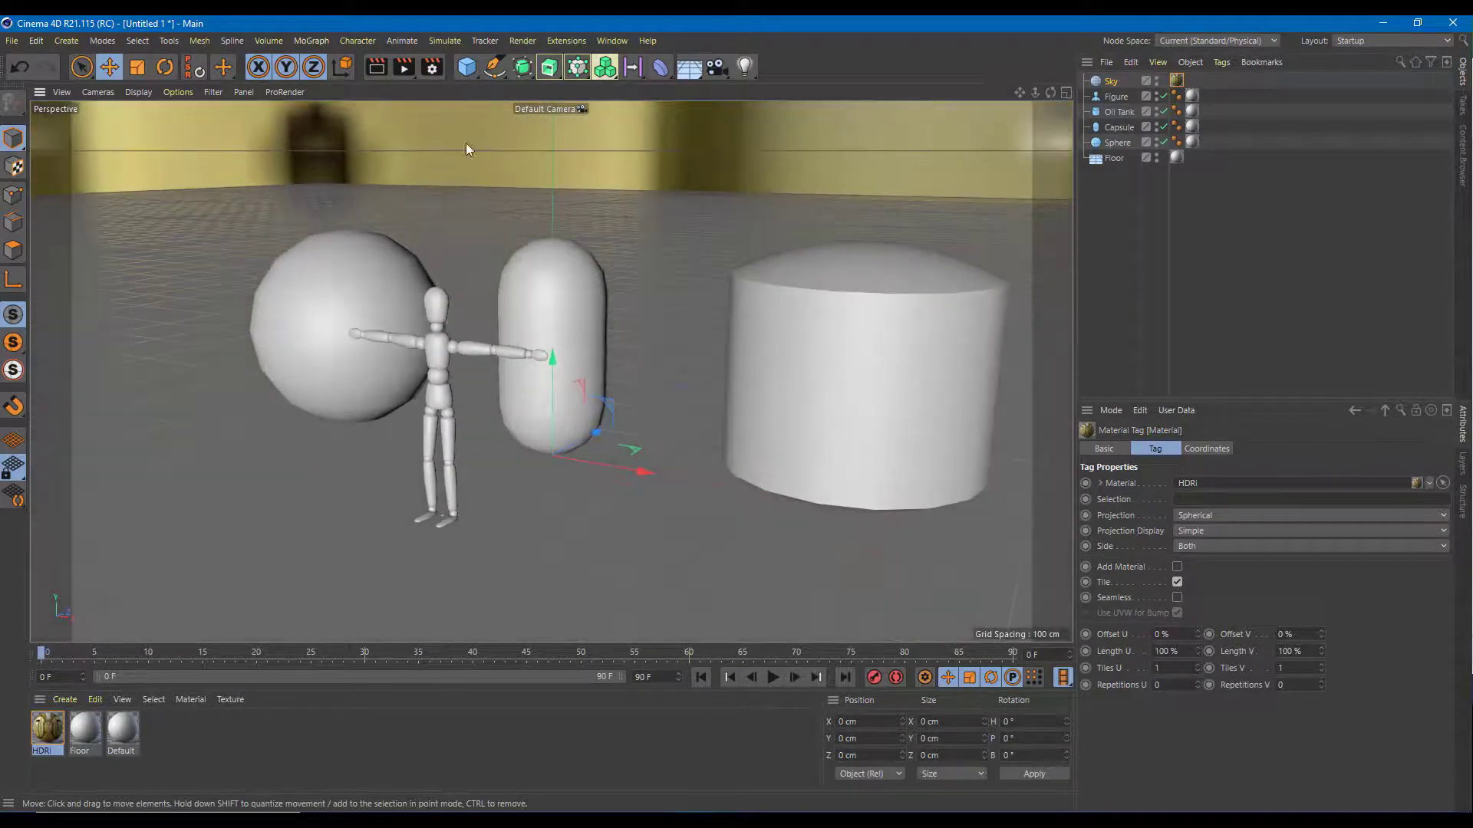
Step: Set the render output to the 480 x 360 screen preset and render the scene to the Picture Viewer
click(419, 71)
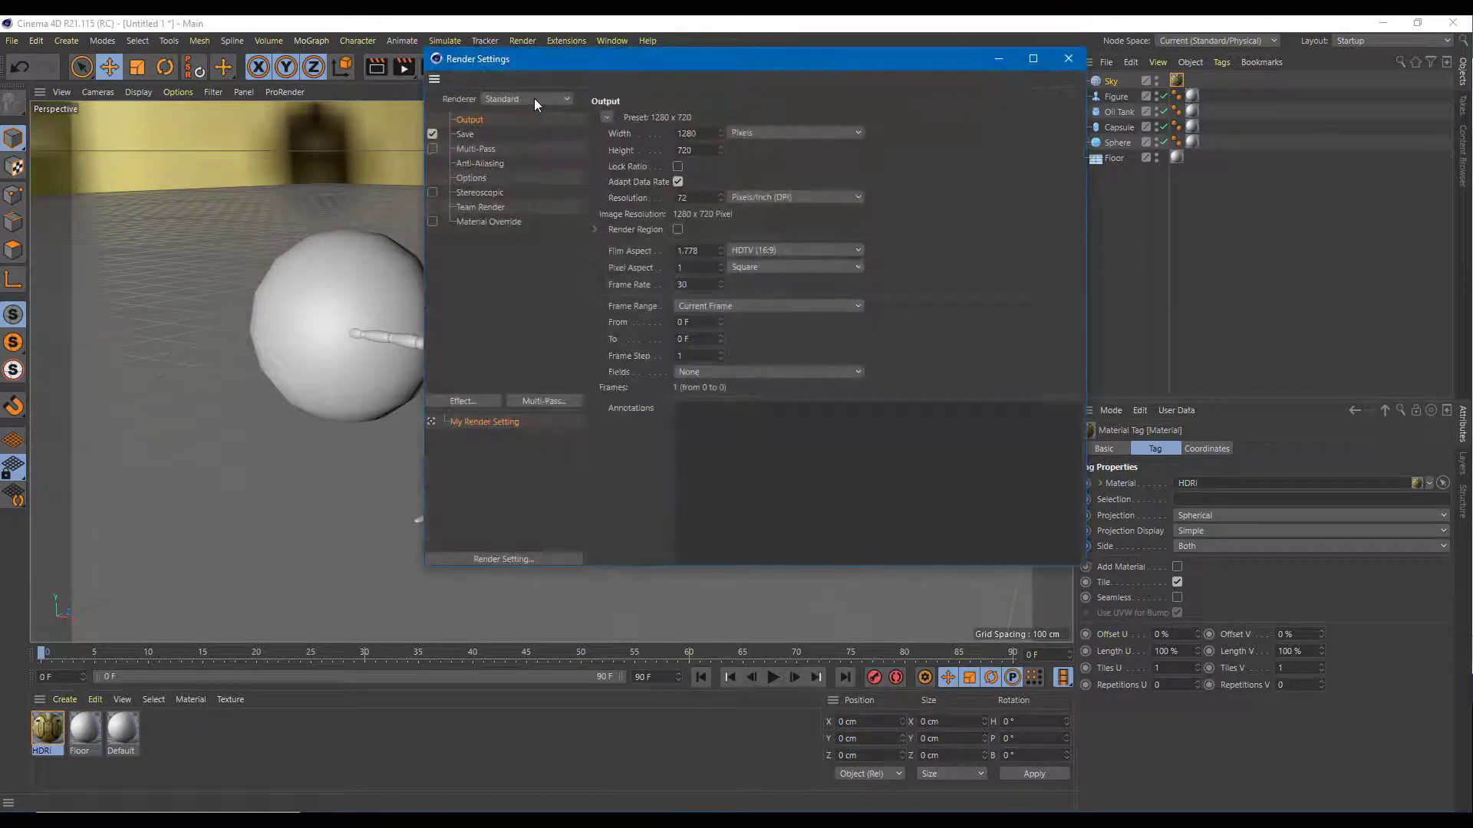
click(606, 117)
mouse_move(646, 137)
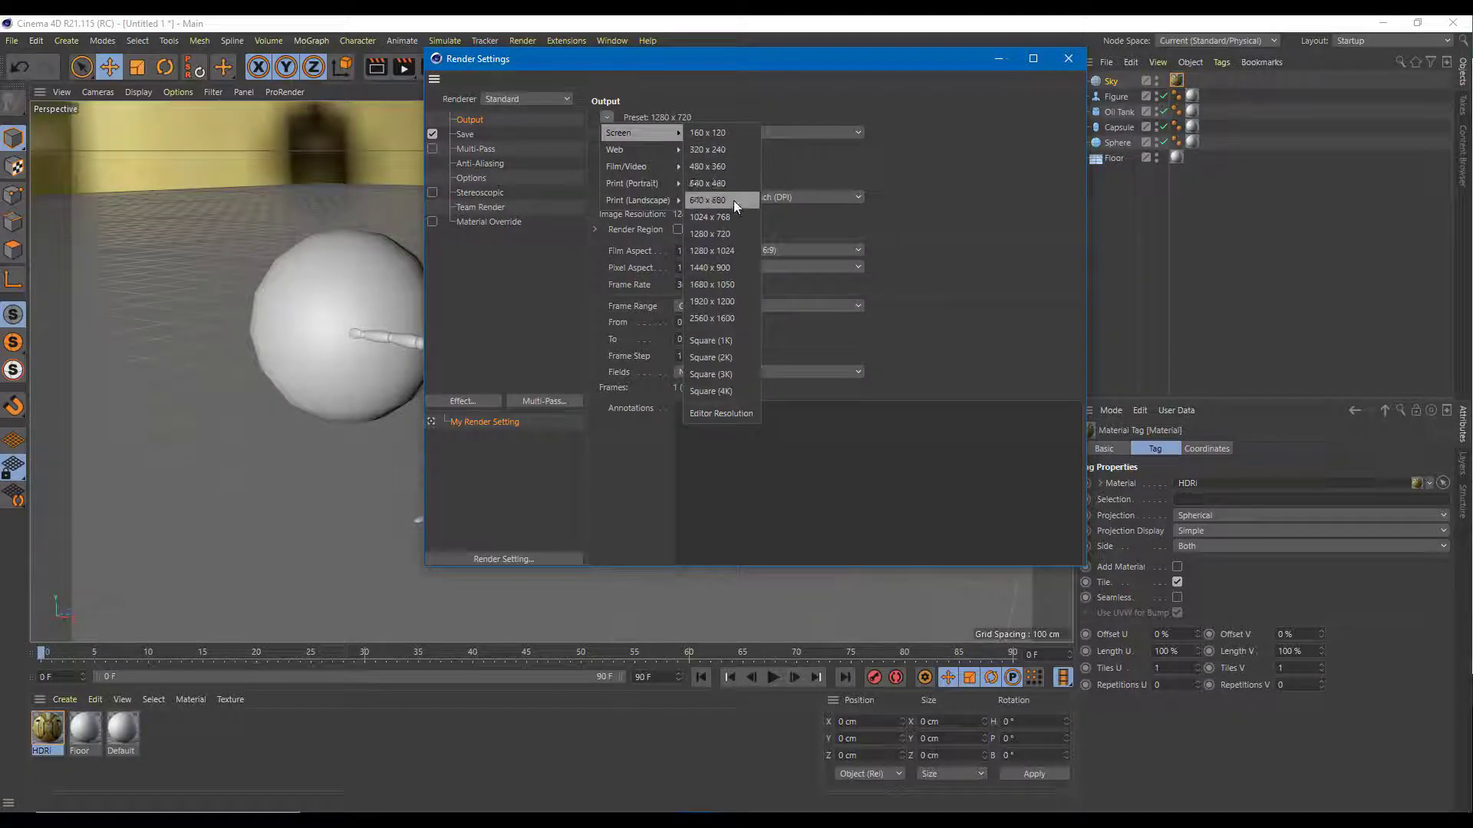
click(729, 170)
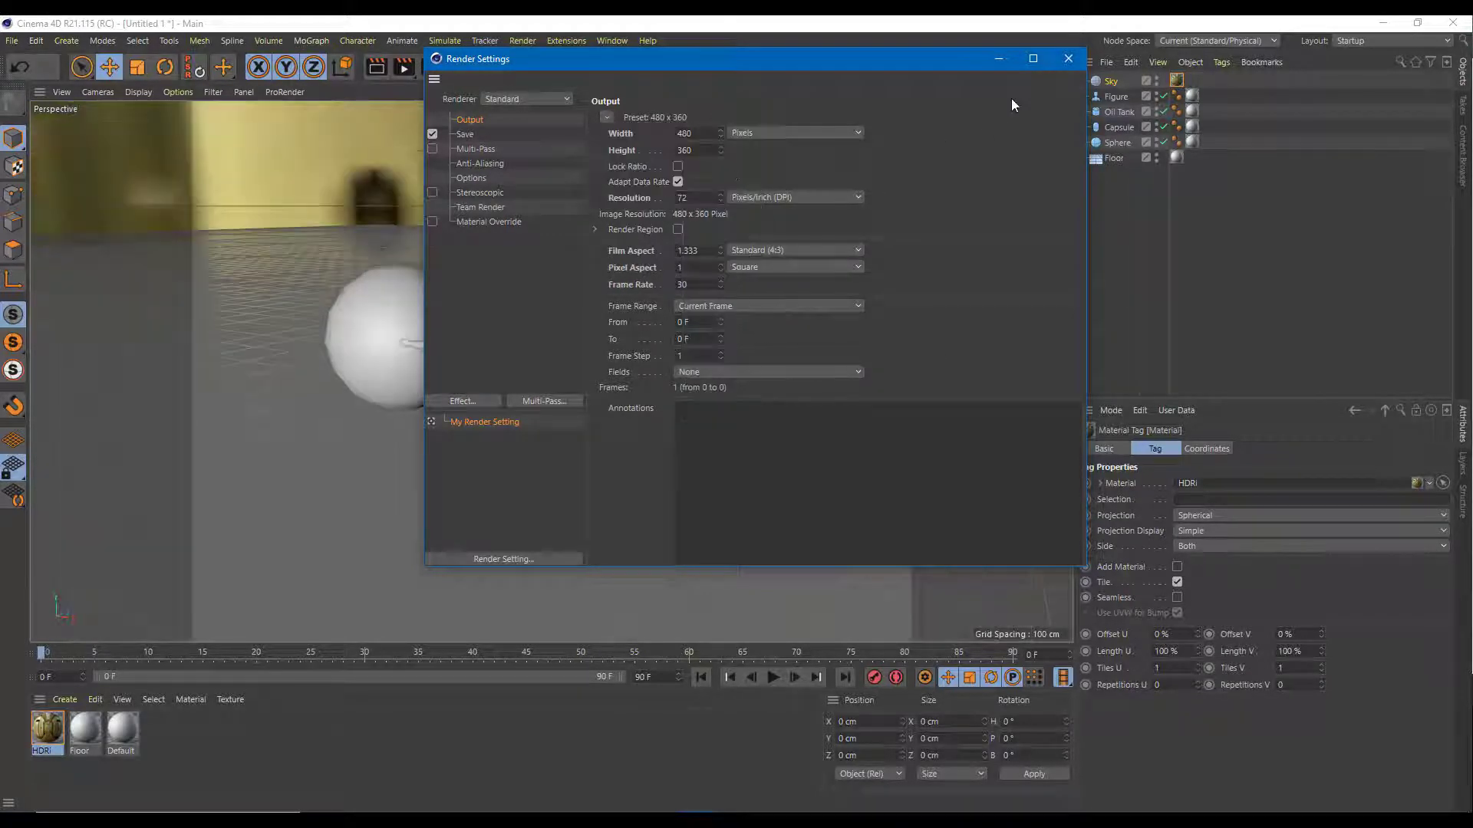
click(1066, 60)
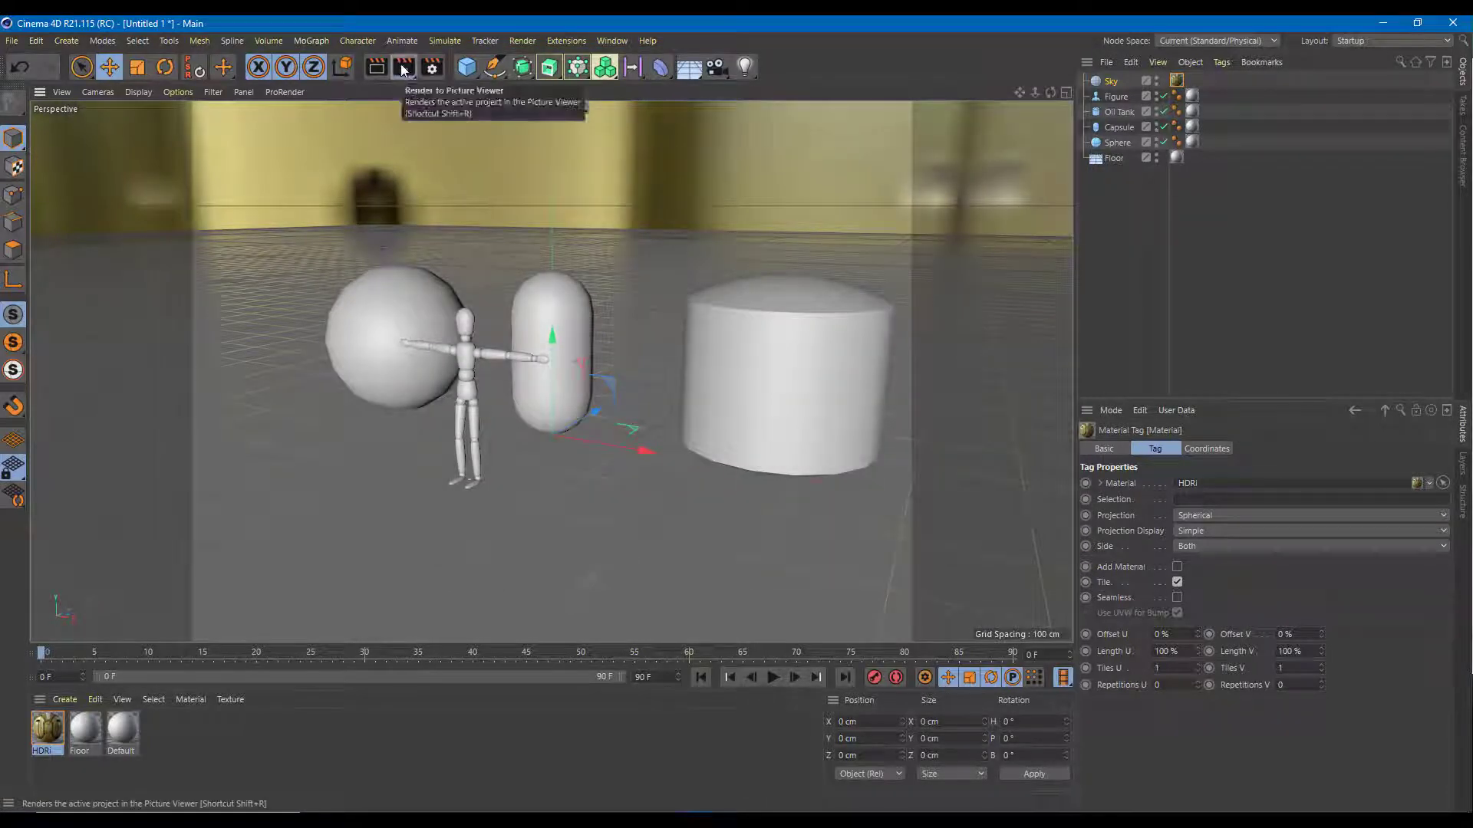
click(404, 67)
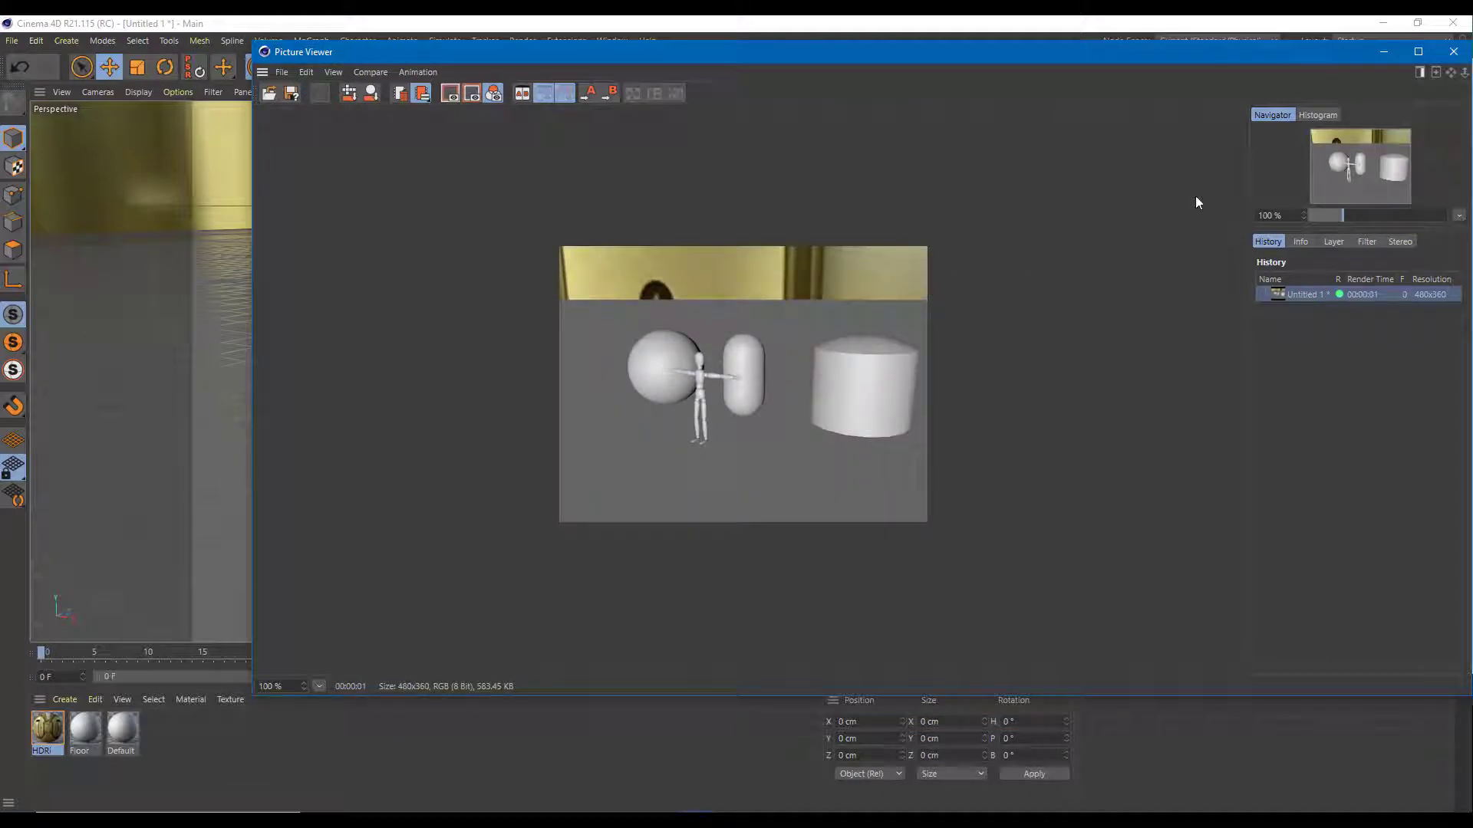
click(1452, 52)
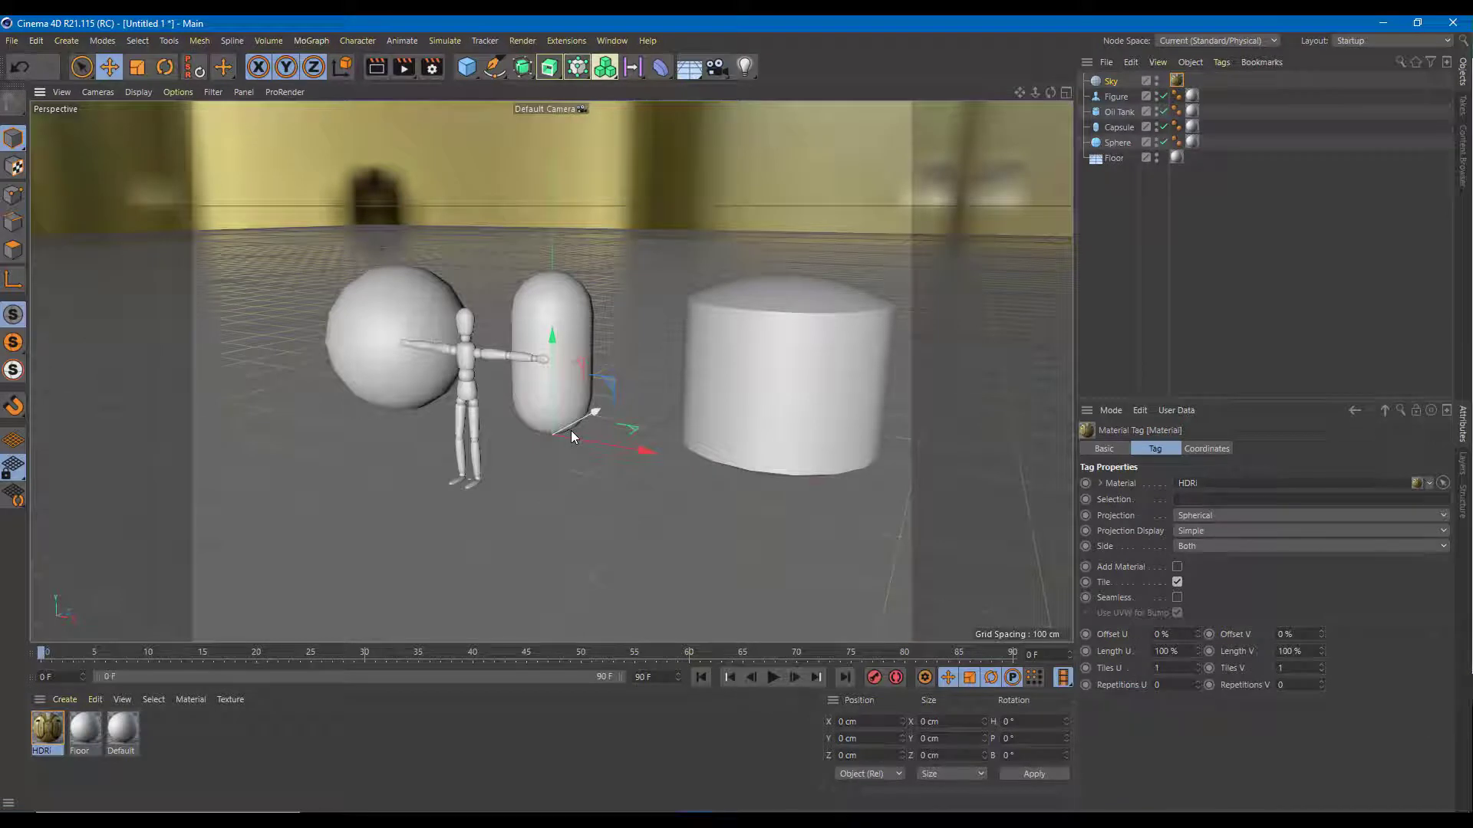
Step: Add the Global Illumination effect to the render settings and render the scene to the Picture Viewer
click(434, 69)
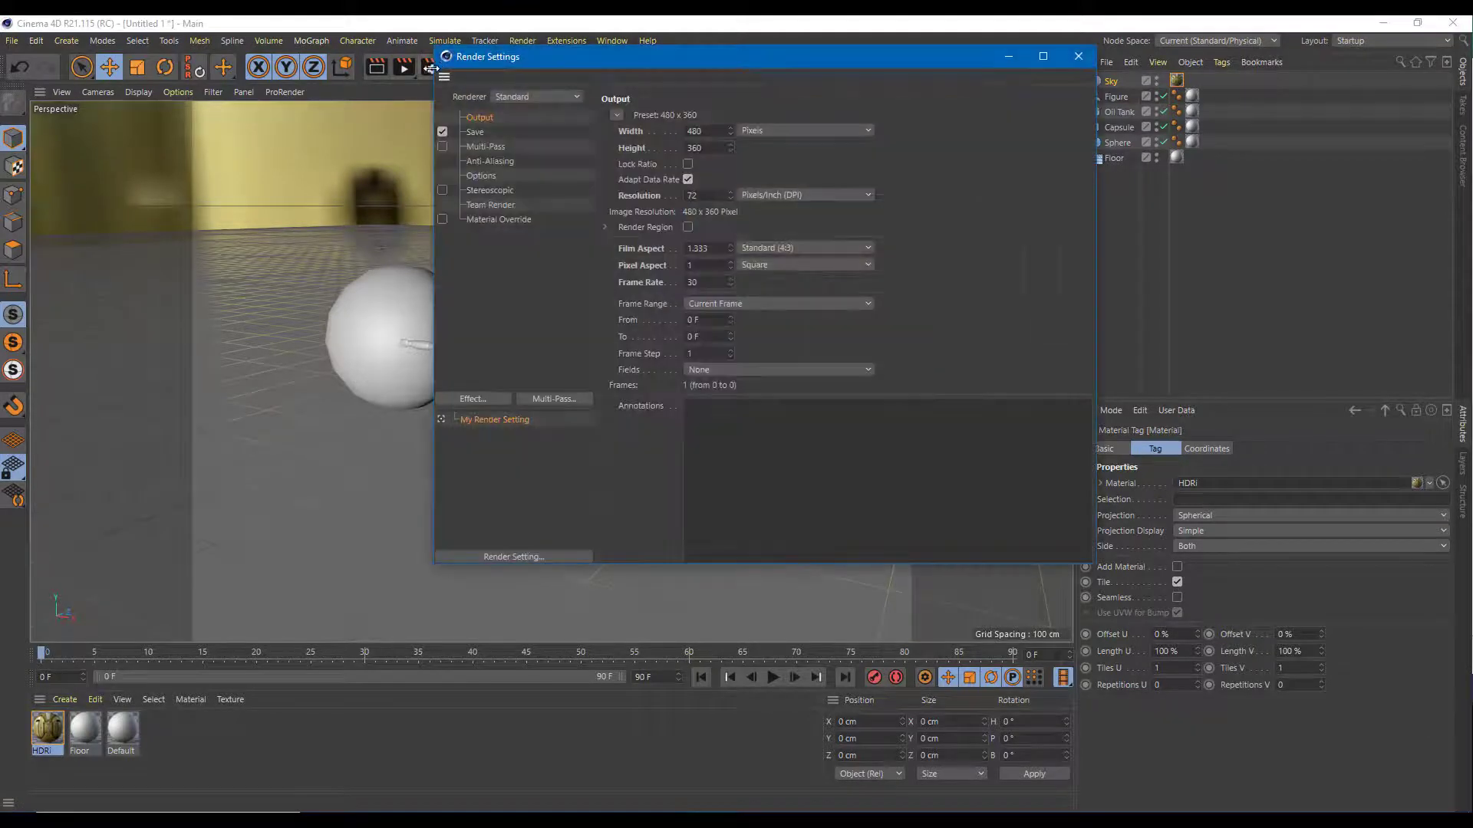
click(488, 397)
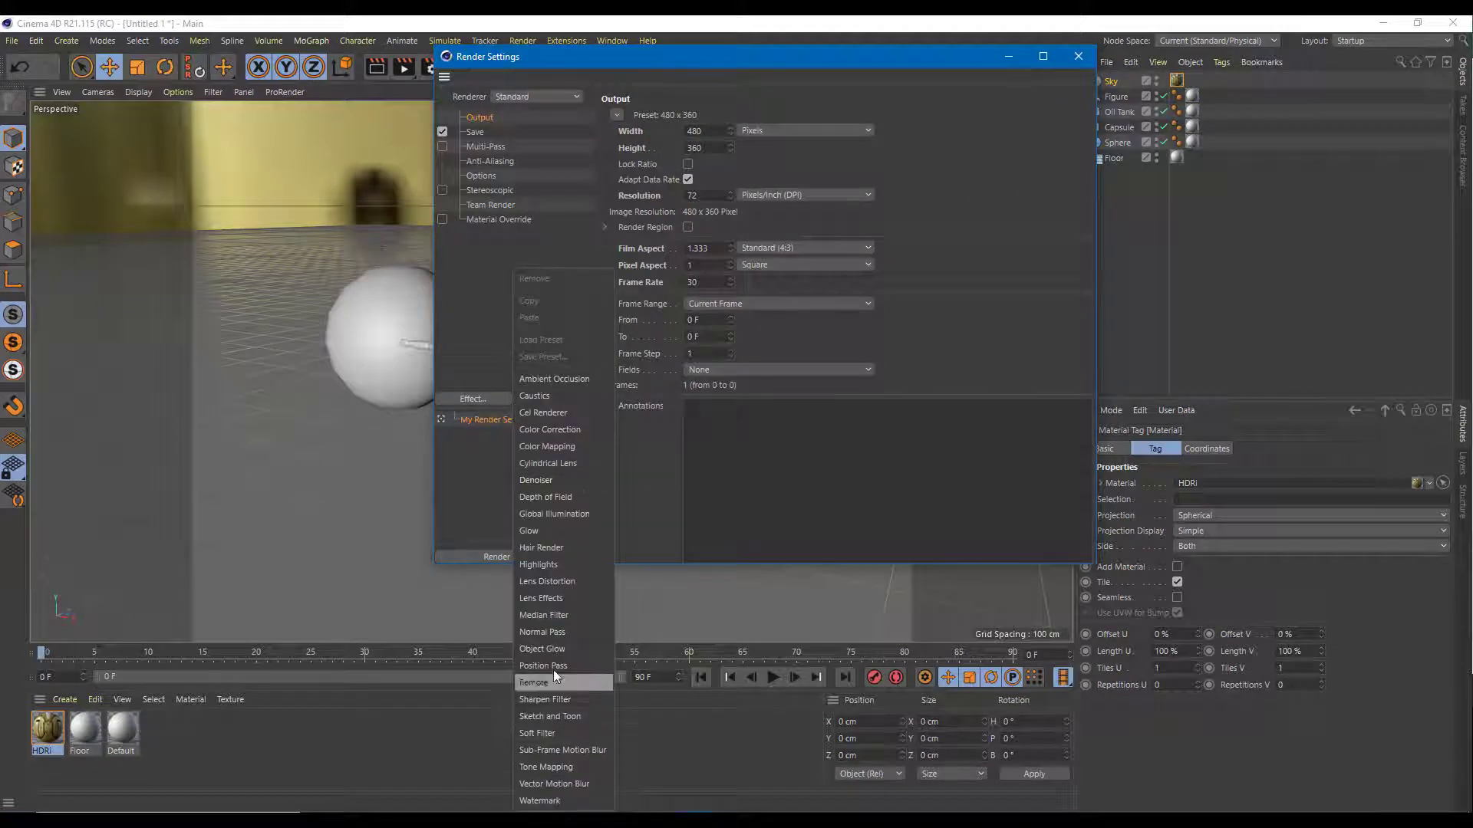
click(604, 514)
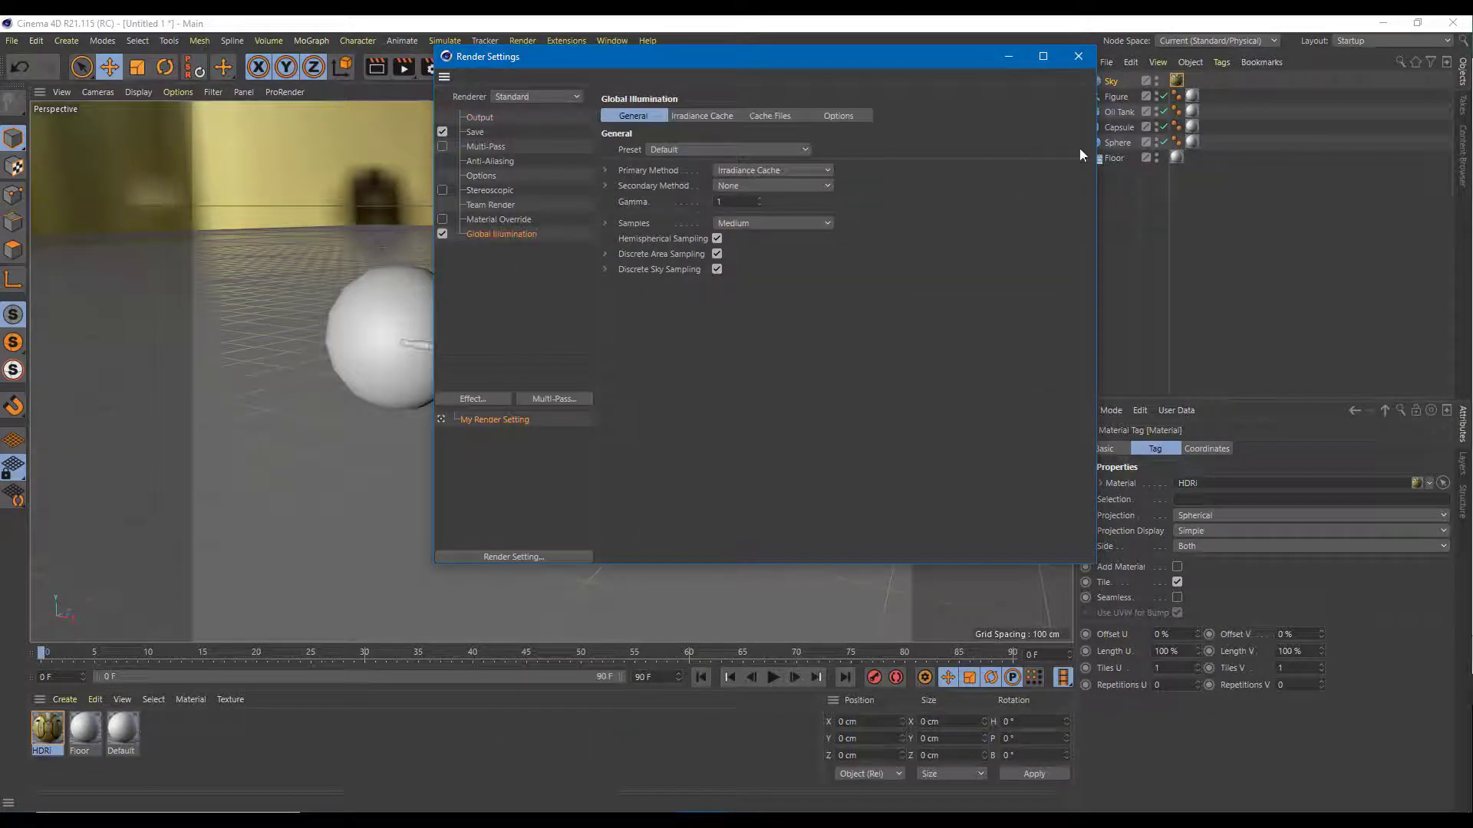
click(1074, 60)
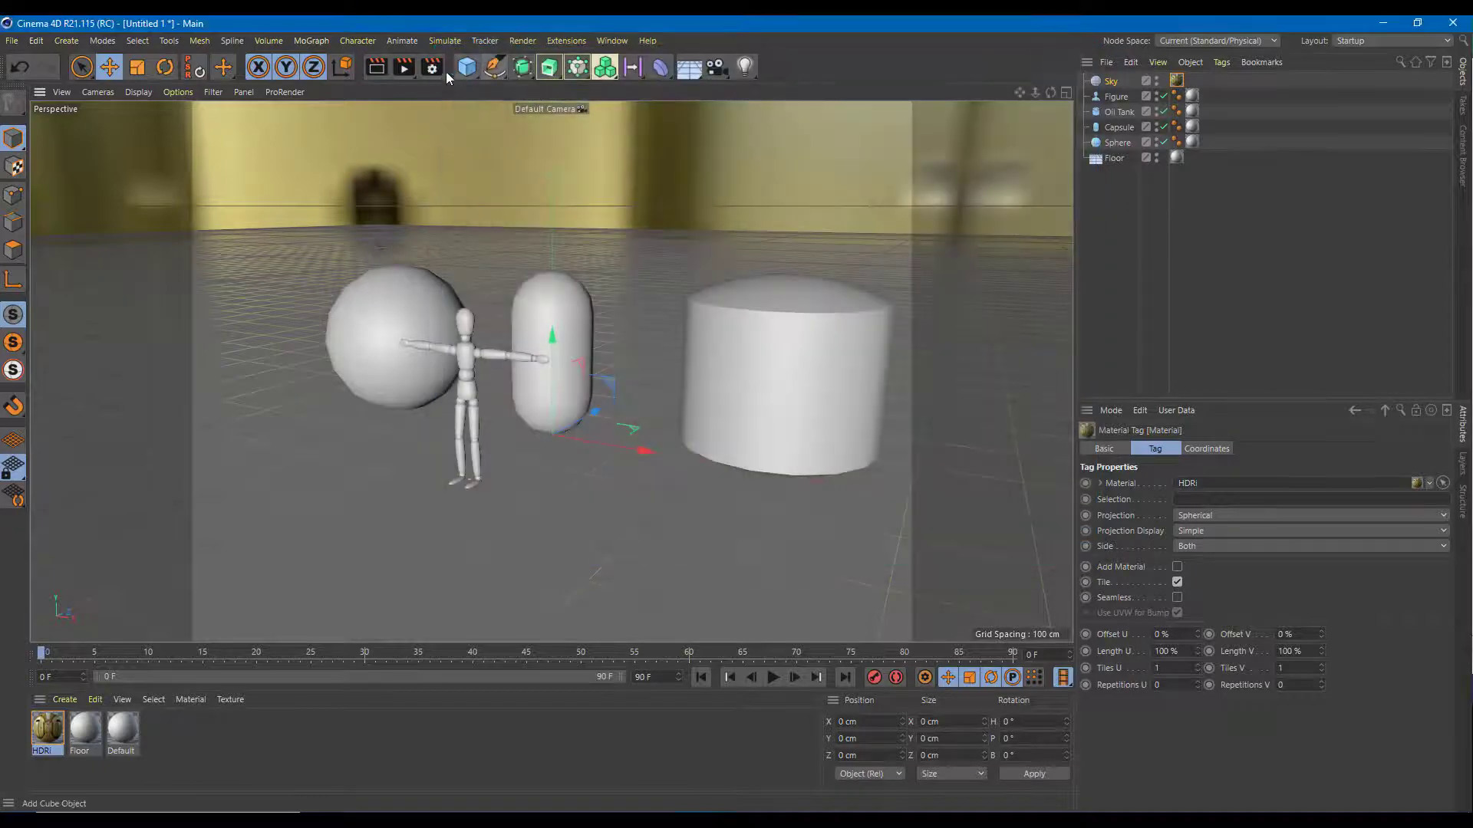
click(403, 67)
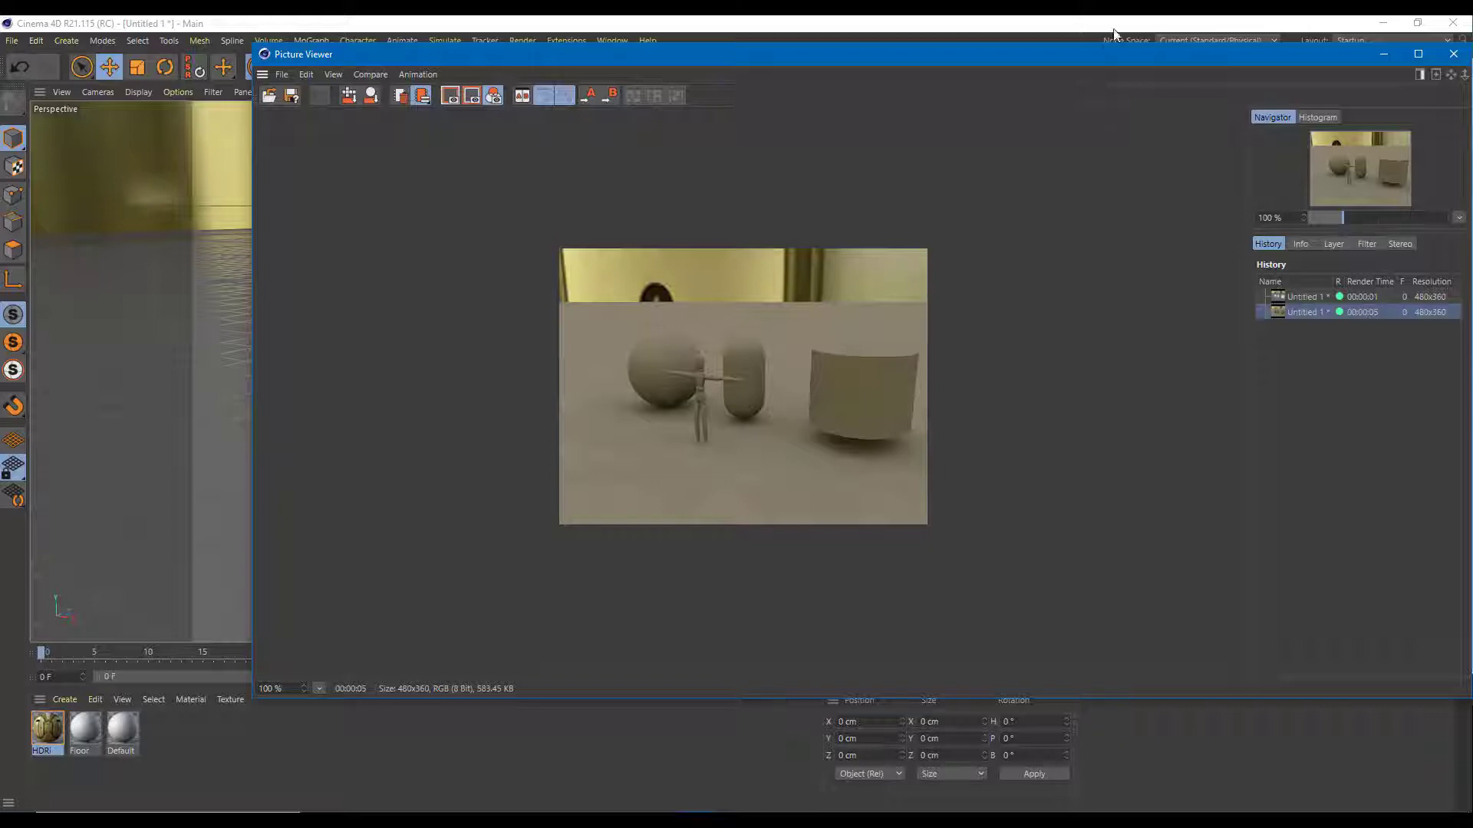
click(1453, 53)
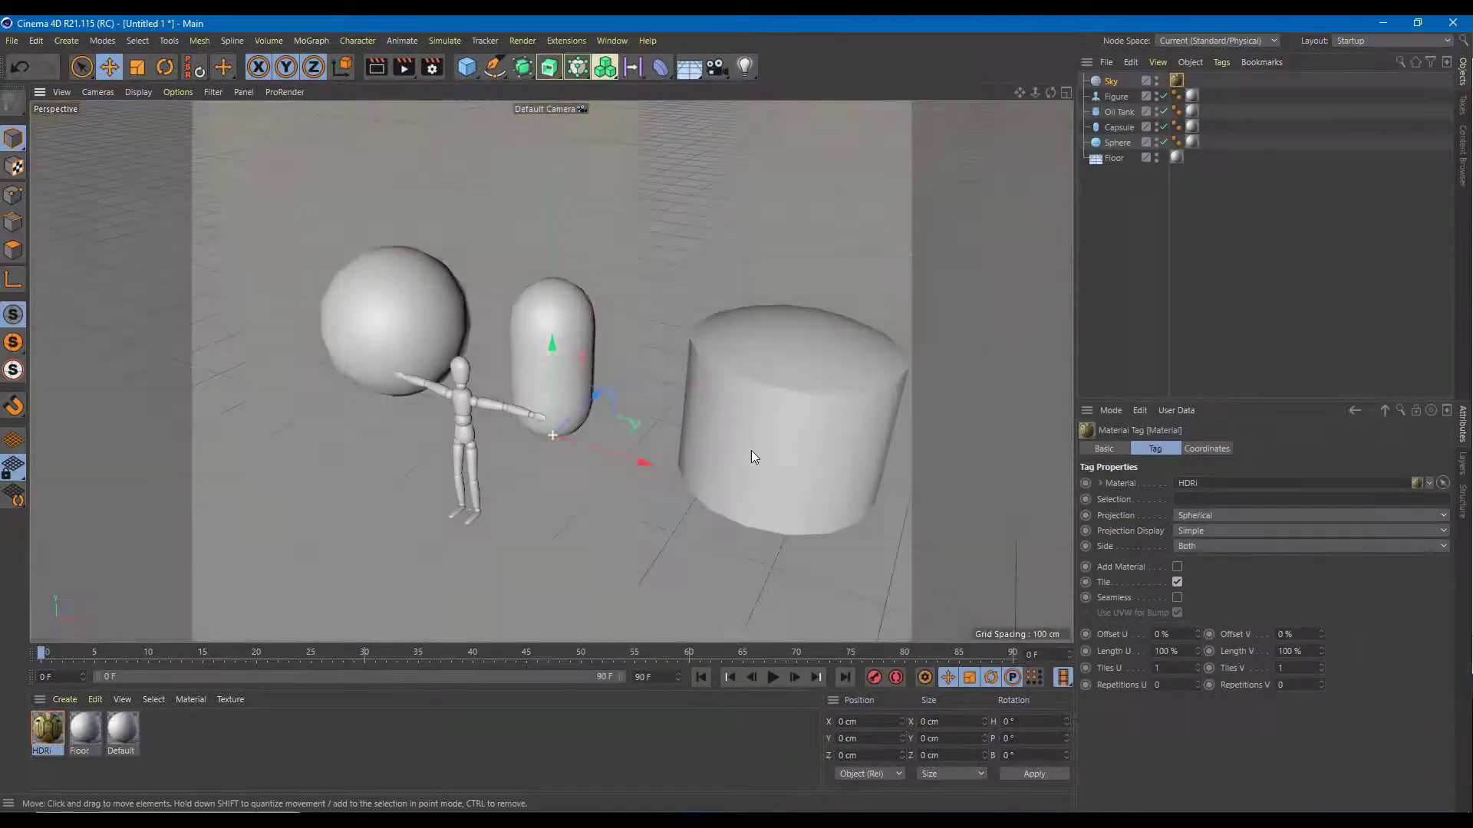
Step: Reframe the objects closer up and render this view to the Picture Viewer
scroll(712, 473, up, 3)
alt+drag(710, 474, 990, 395)
alt+drag(892, 399, 637, 405)
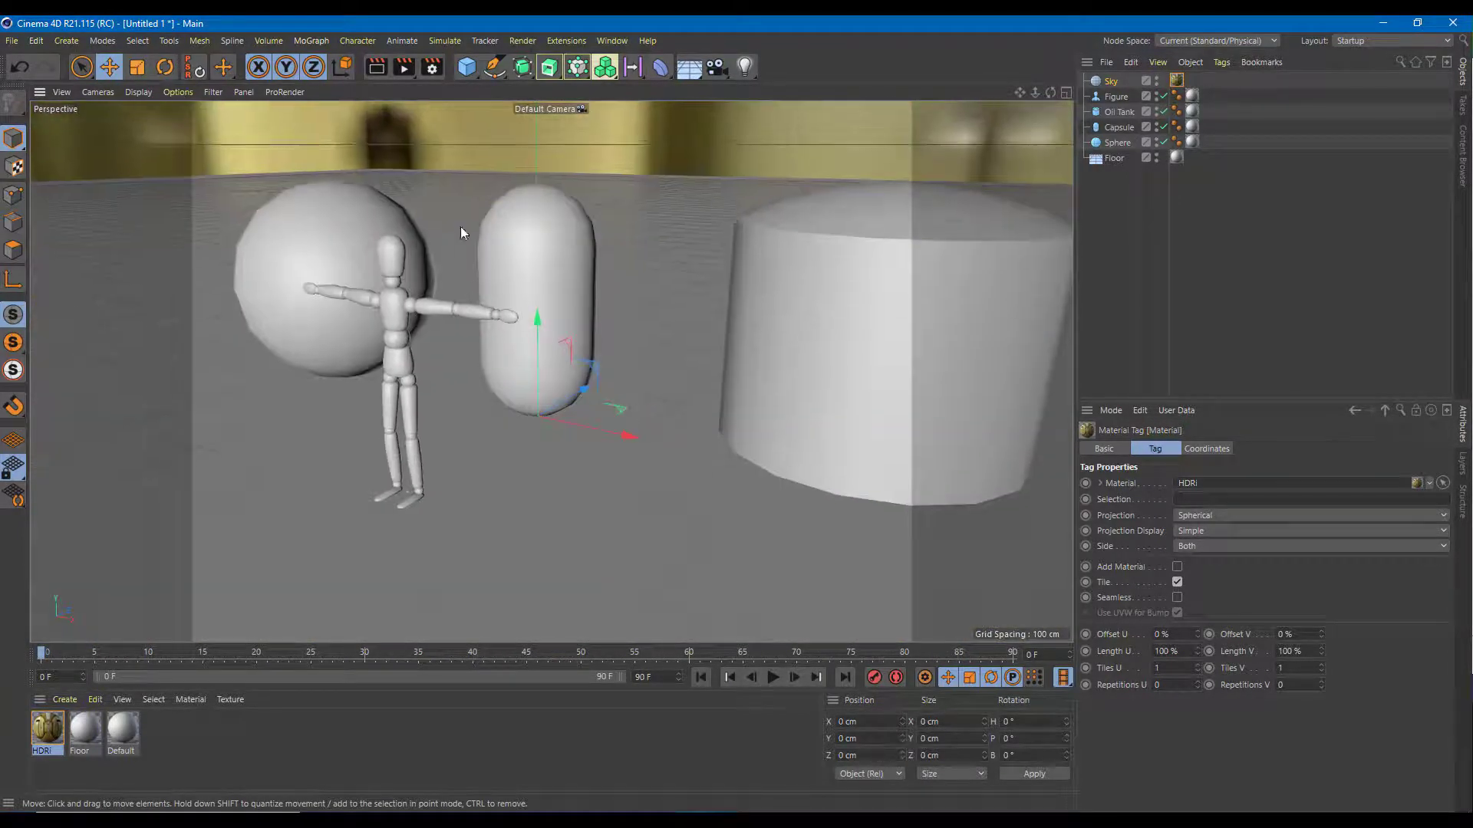
click(402, 77)
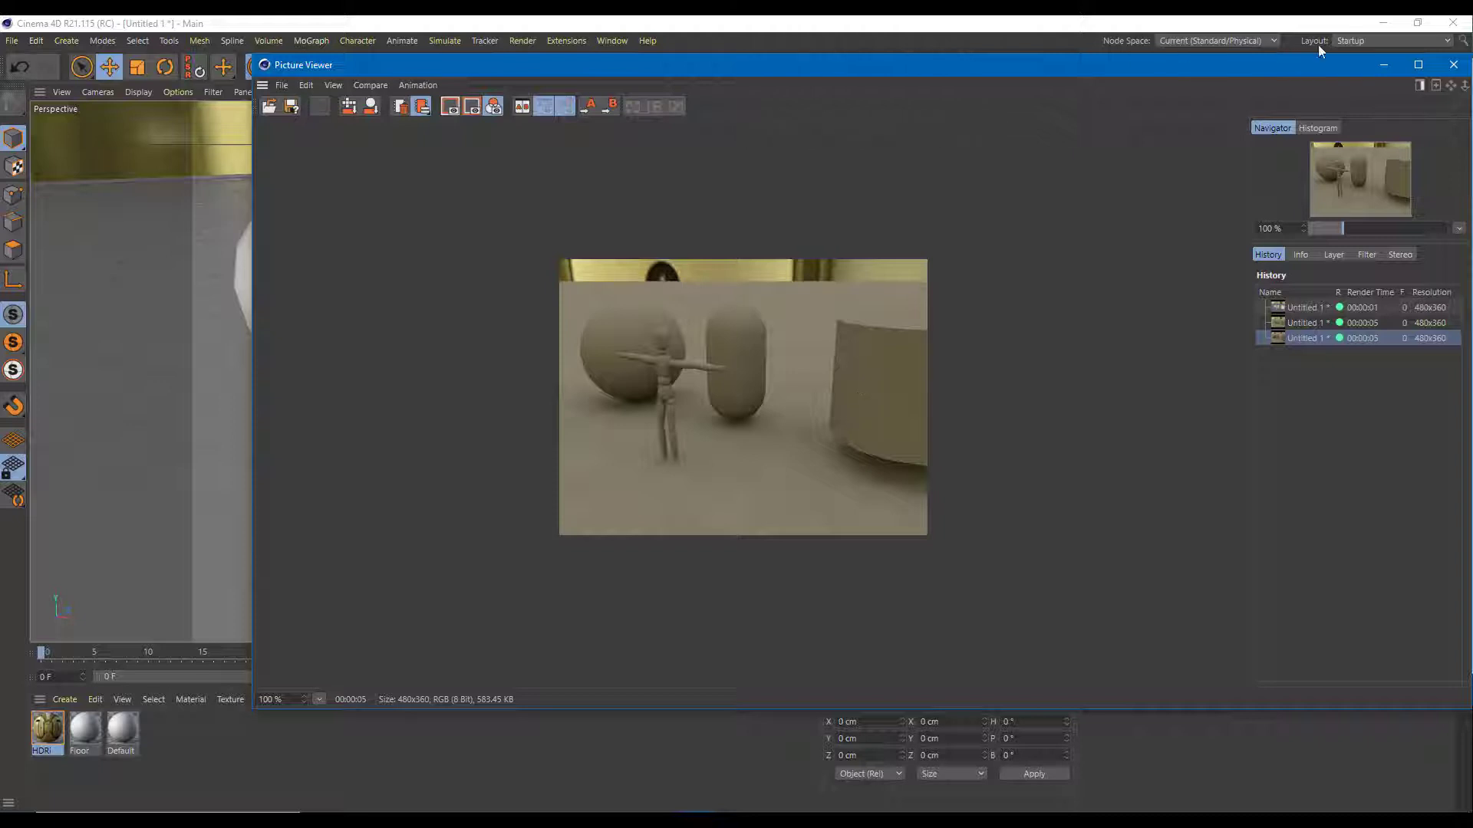
click(1453, 64)
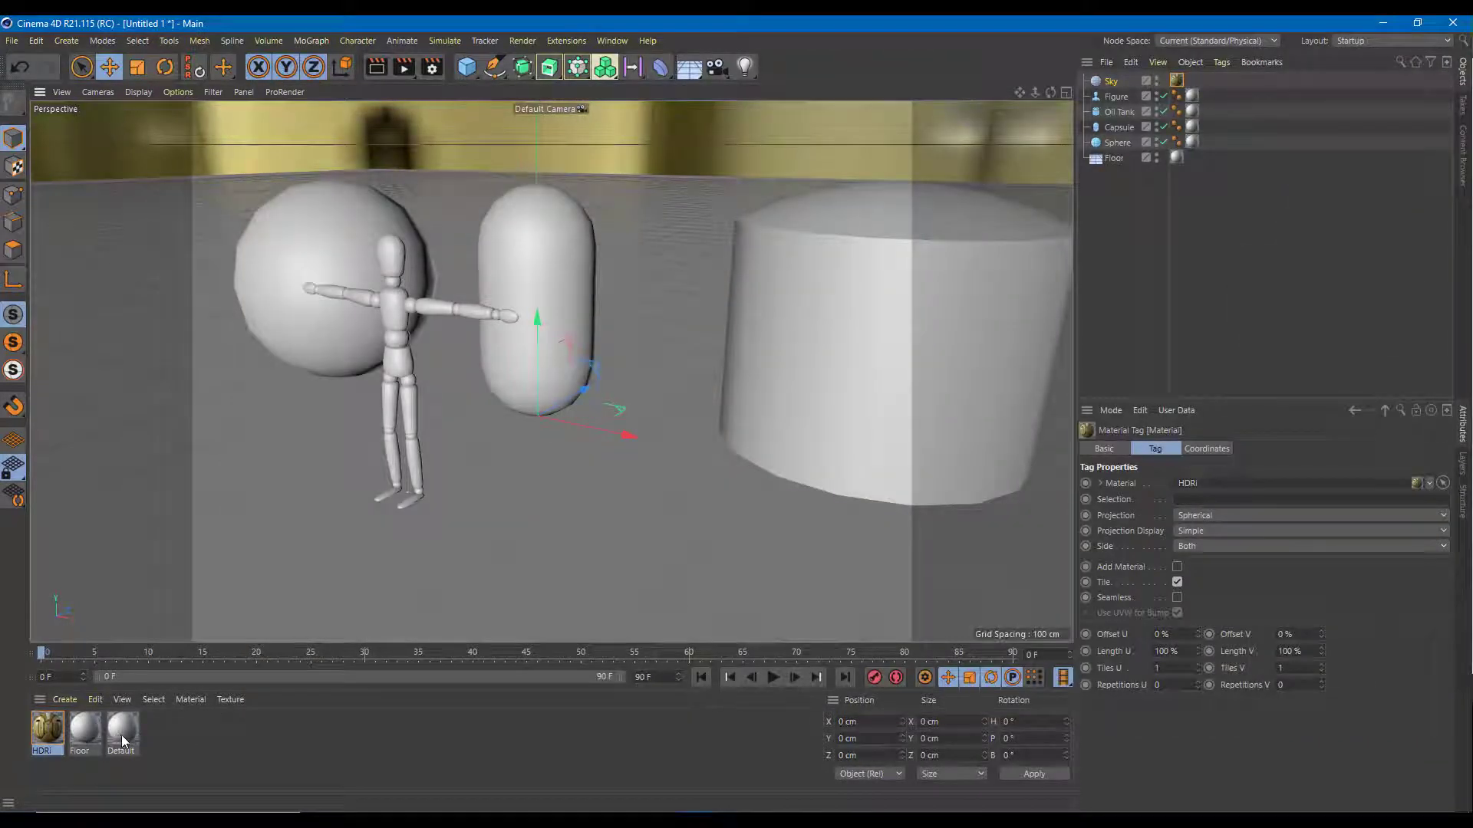
Step: Give the Default material a light blue color with a hue of 194° and add a reflectance layer at 52% strength
click(126, 735)
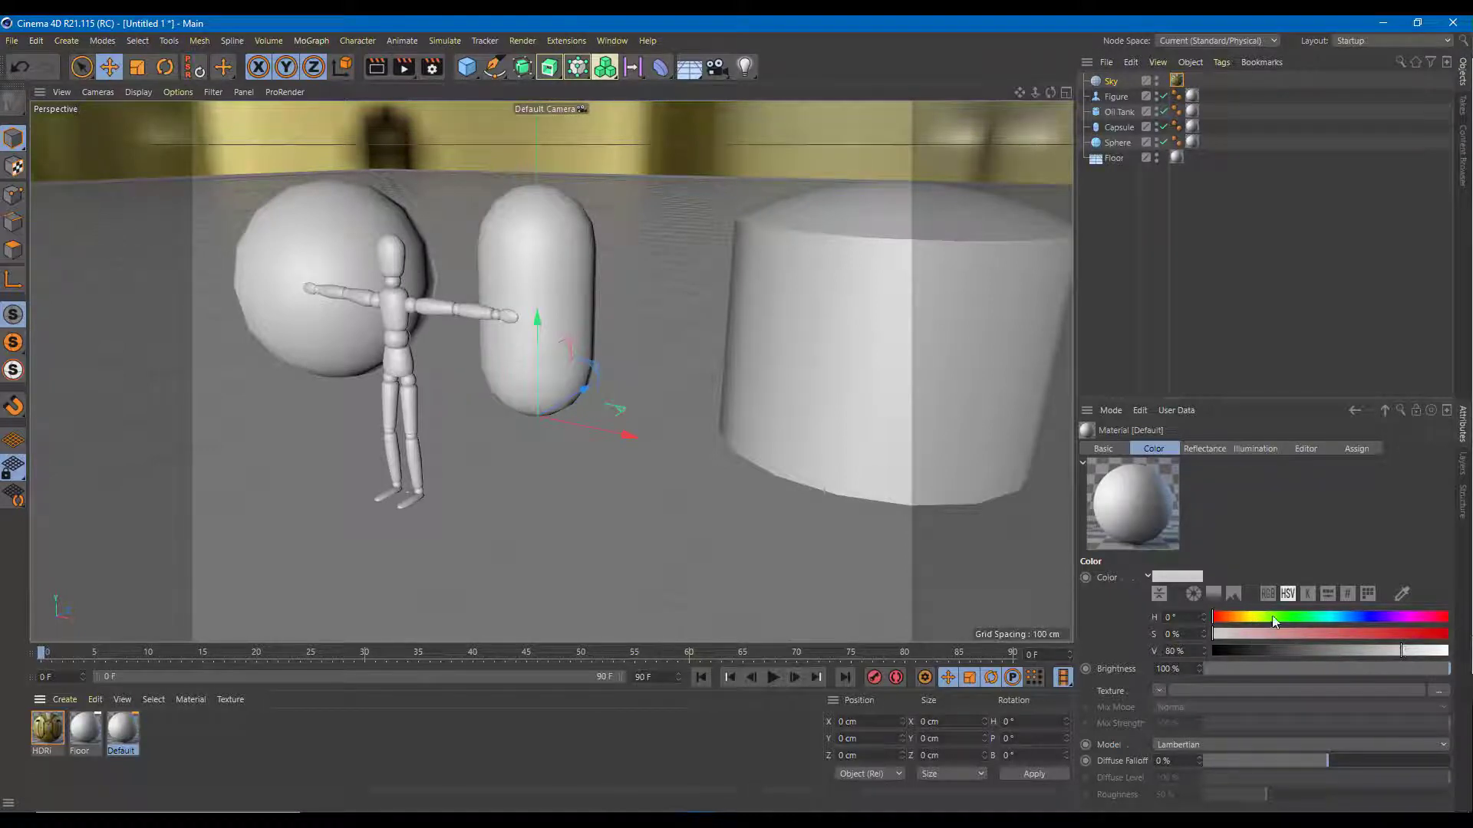
drag(1350, 618, 1283, 633)
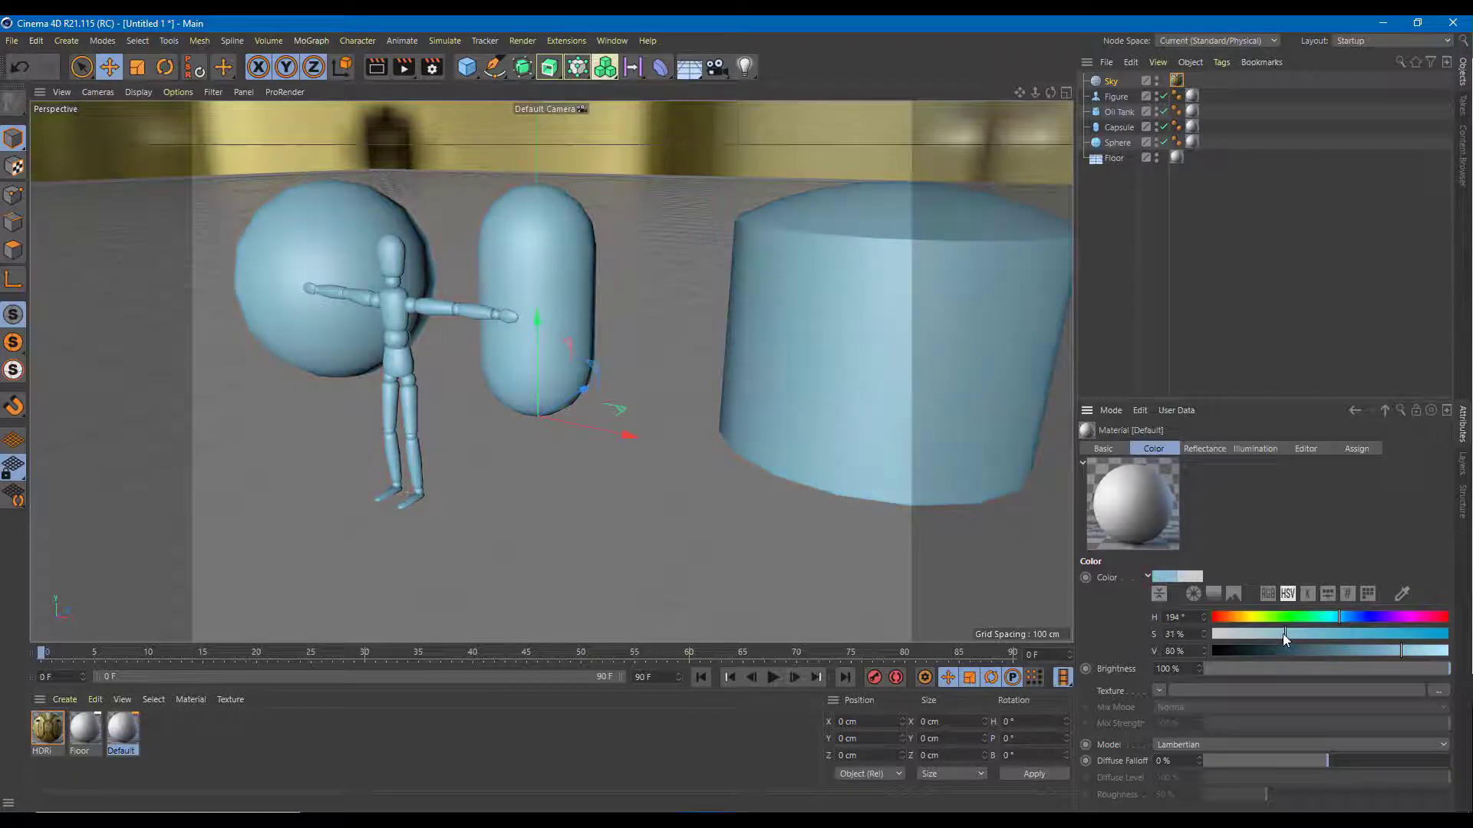
click(1204, 449)
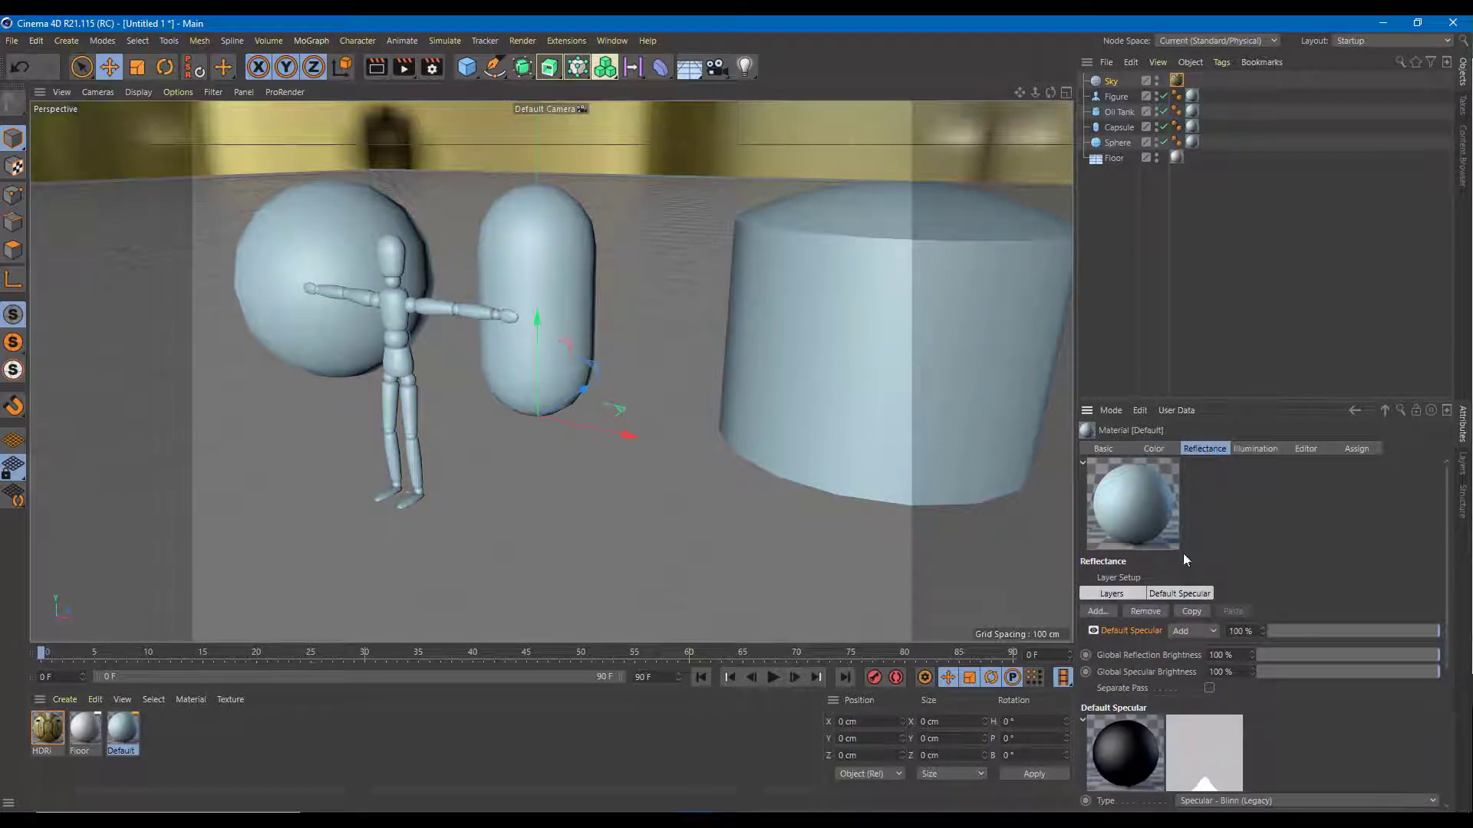
click(1106, 611)
click(1142, 620)
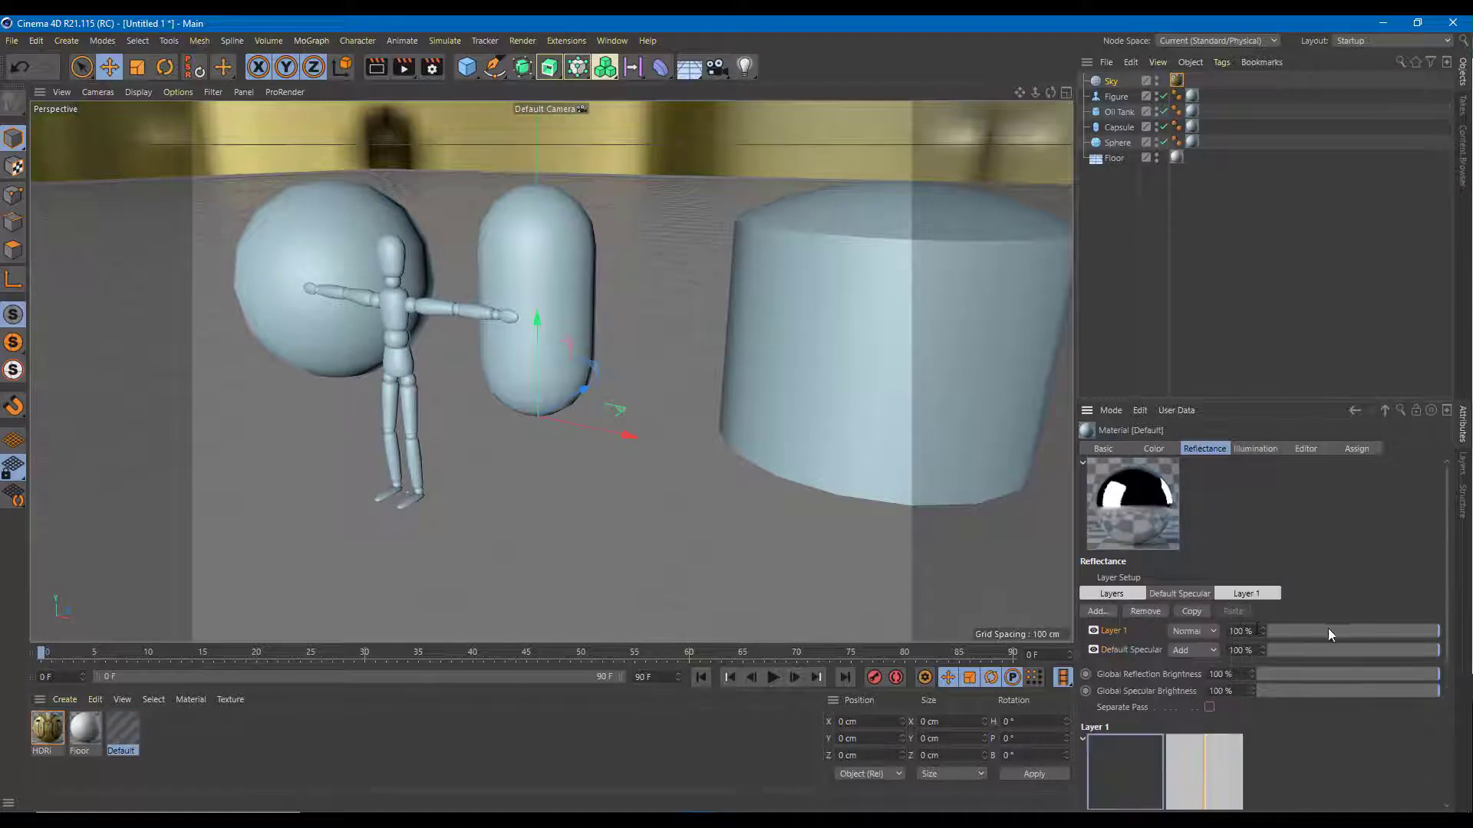
drag(1382, 634, 1356, 632)
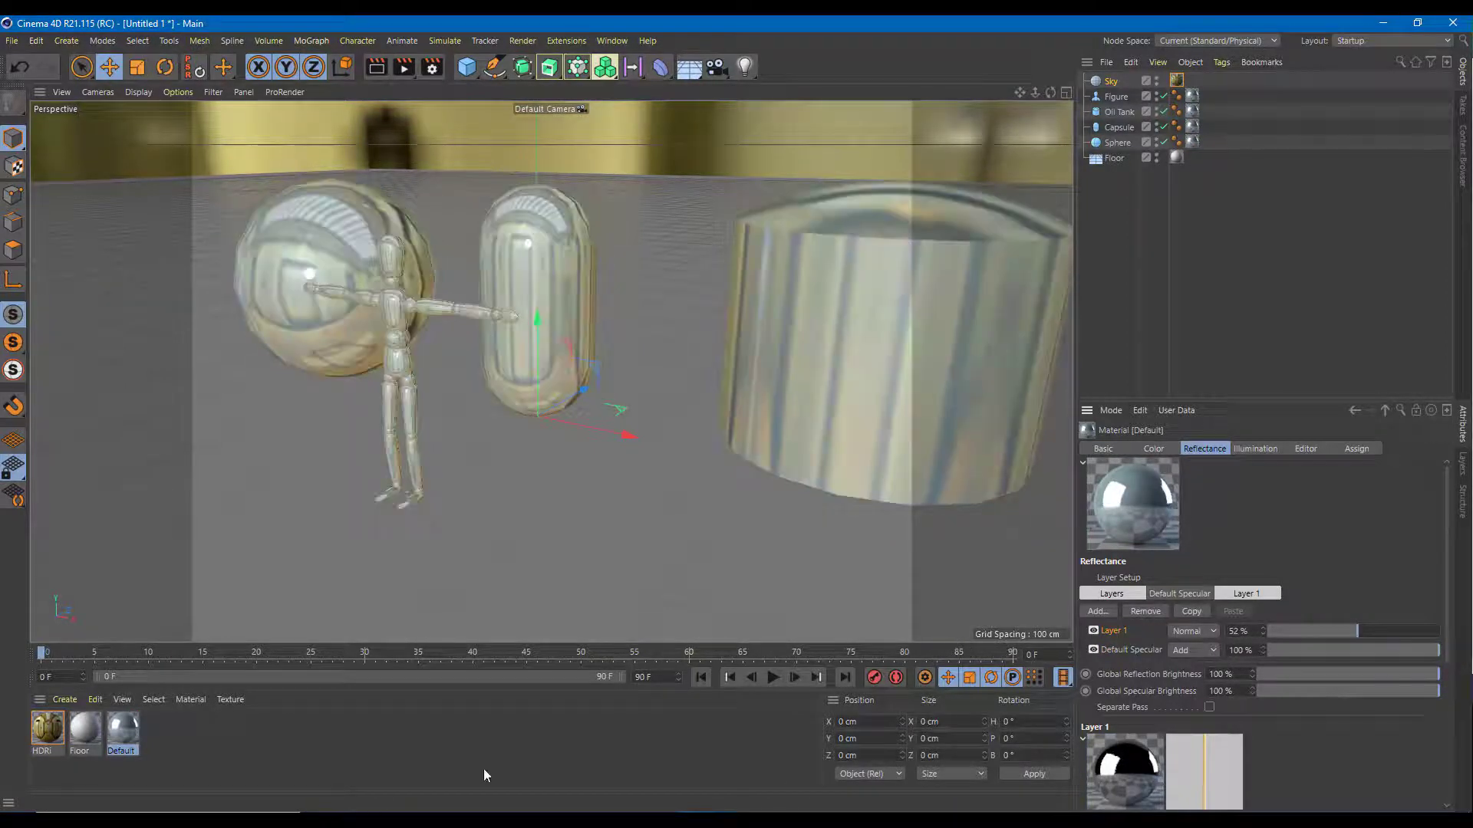
Step: Add a reflectance layer at 10% strength to the Floor material and render the scene to the Picture Viewer
click(85, 729)
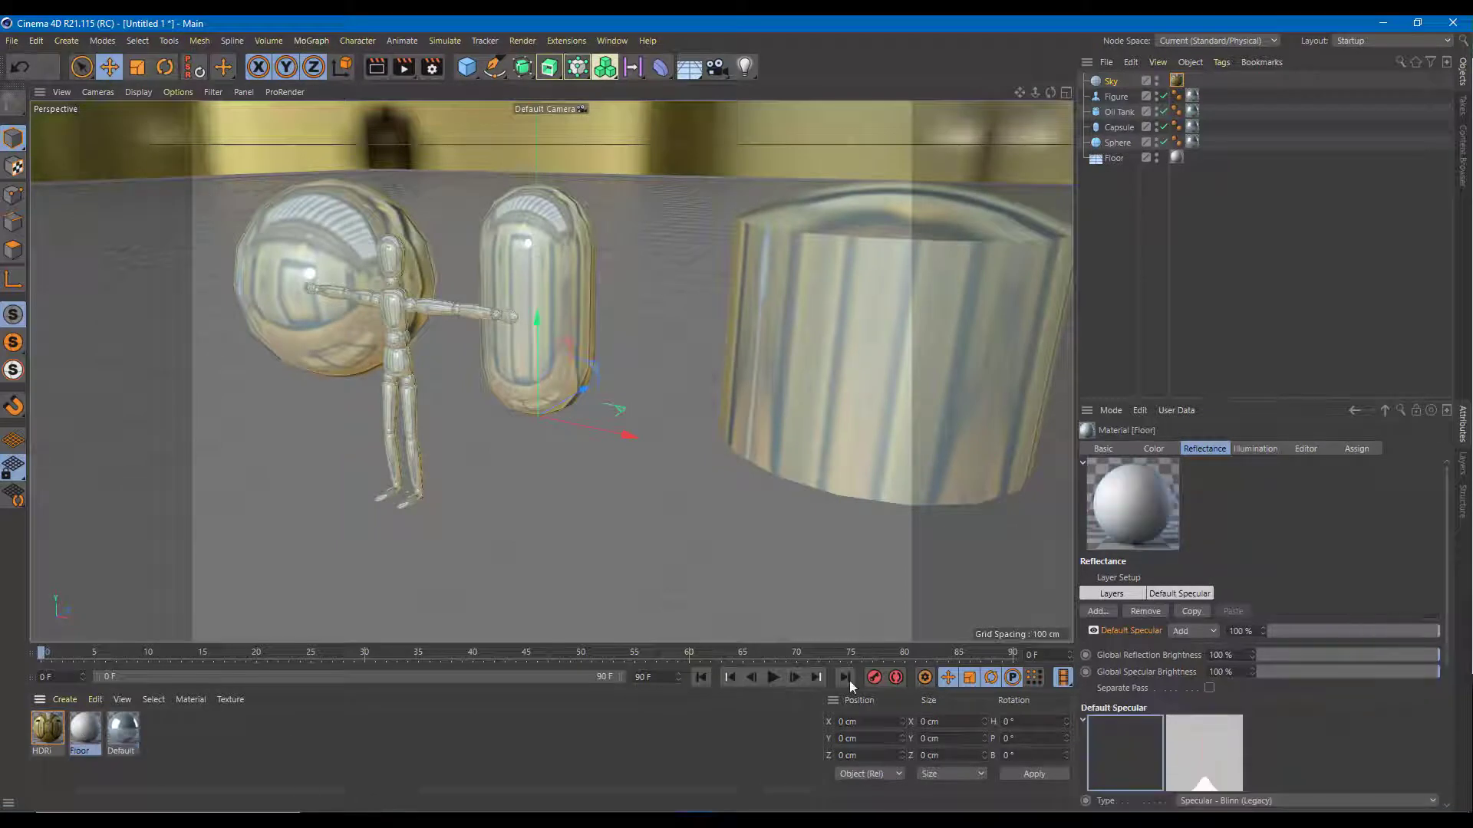
click(1099, 612)
click(1149, 611)
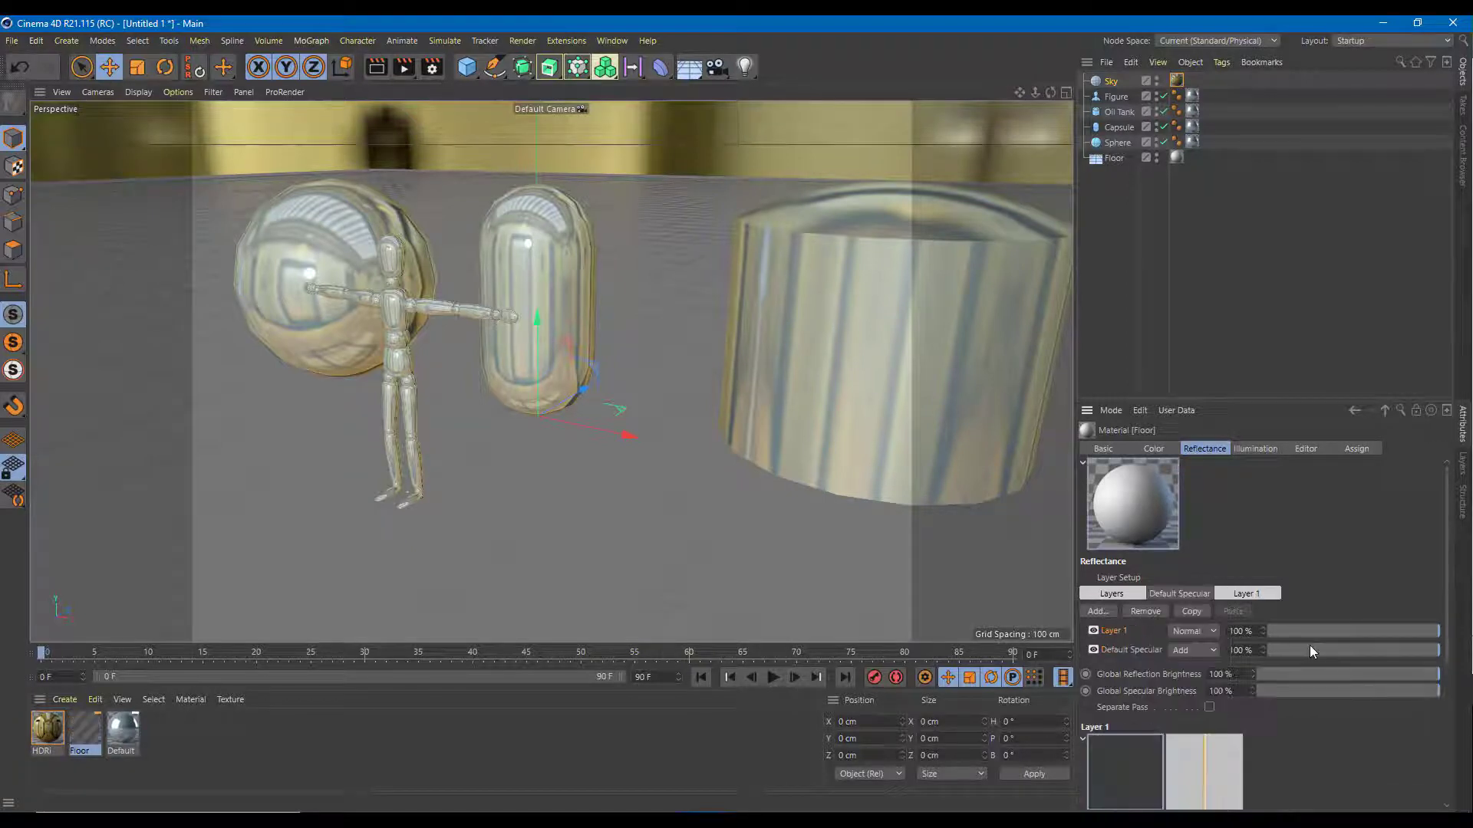
click(1285, 632)
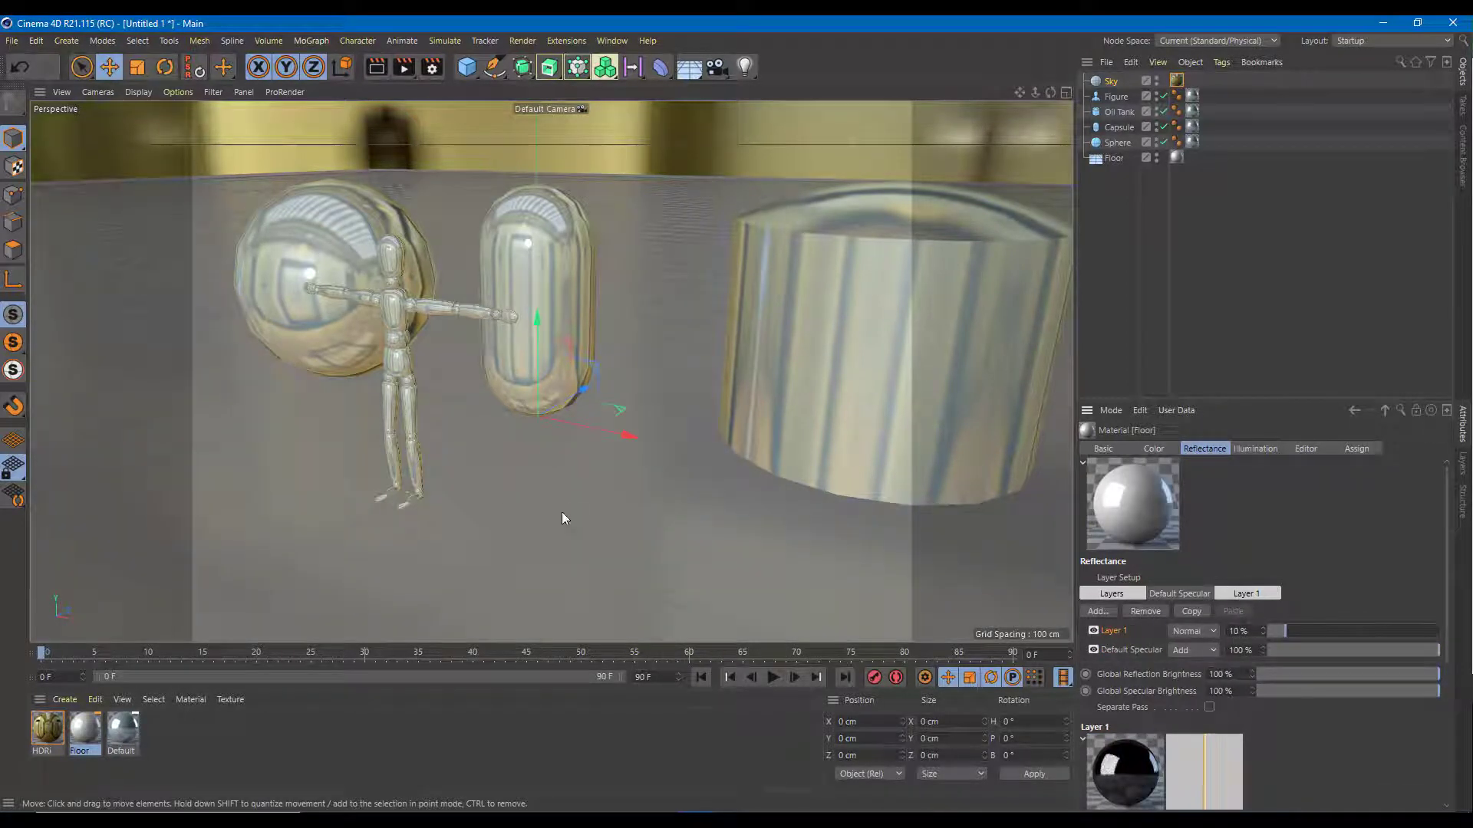
click(403, 68)
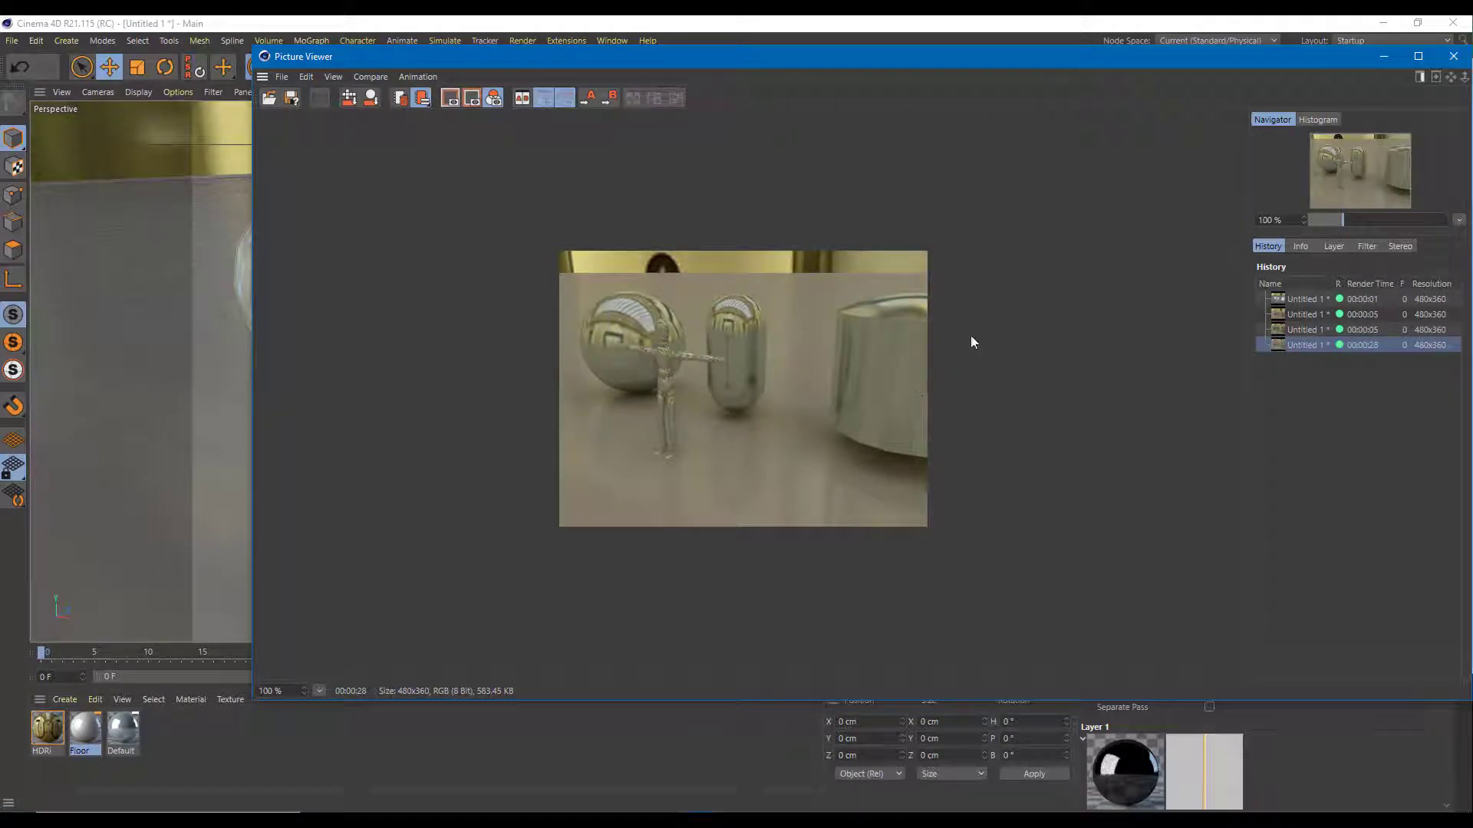
click(1453, 56)
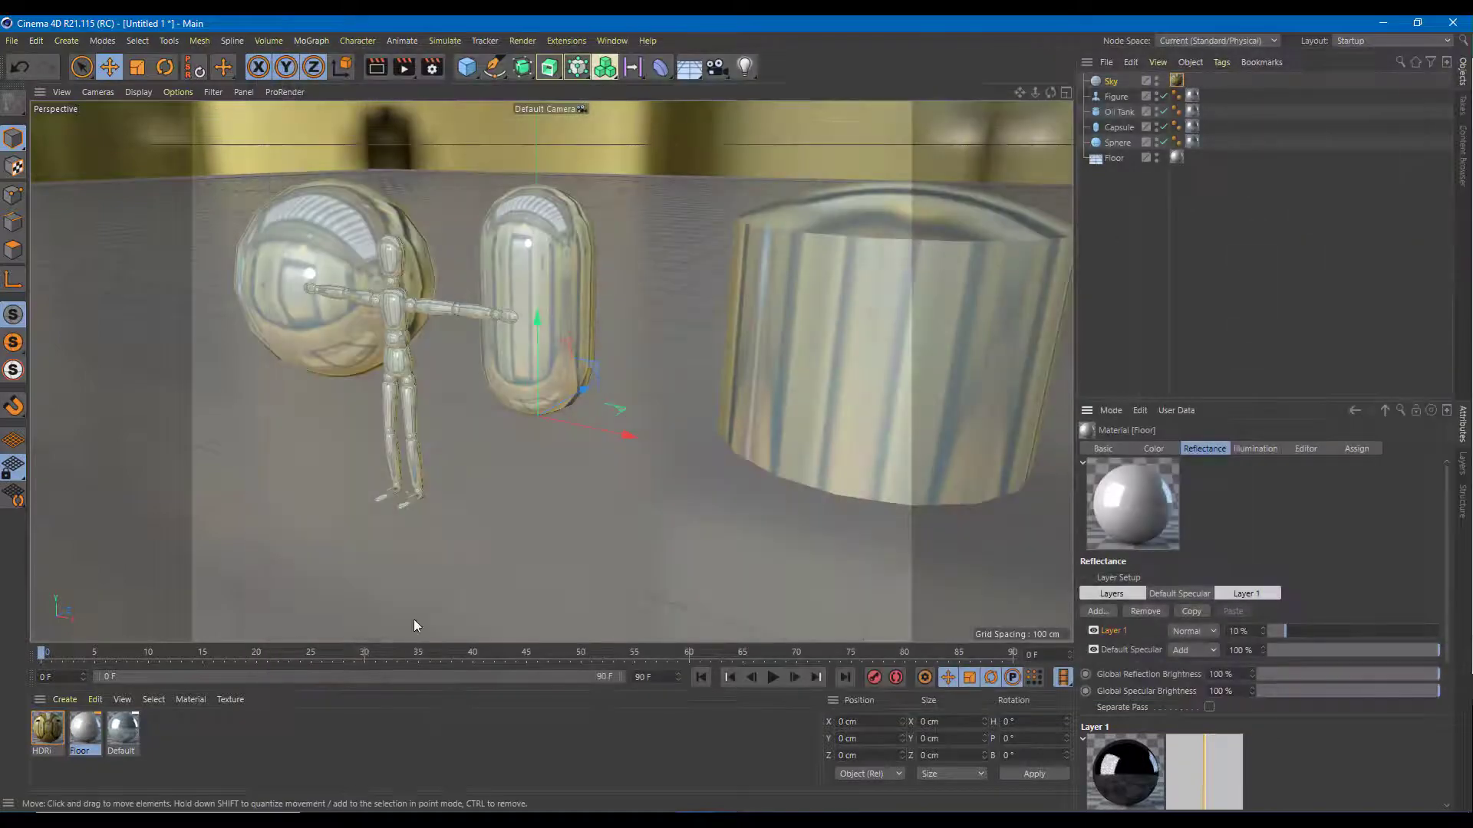
Step: Replace the HDRi material's Color texture with Types_of_environment.jpg, copying the image to the project location
double_click(47, 732)
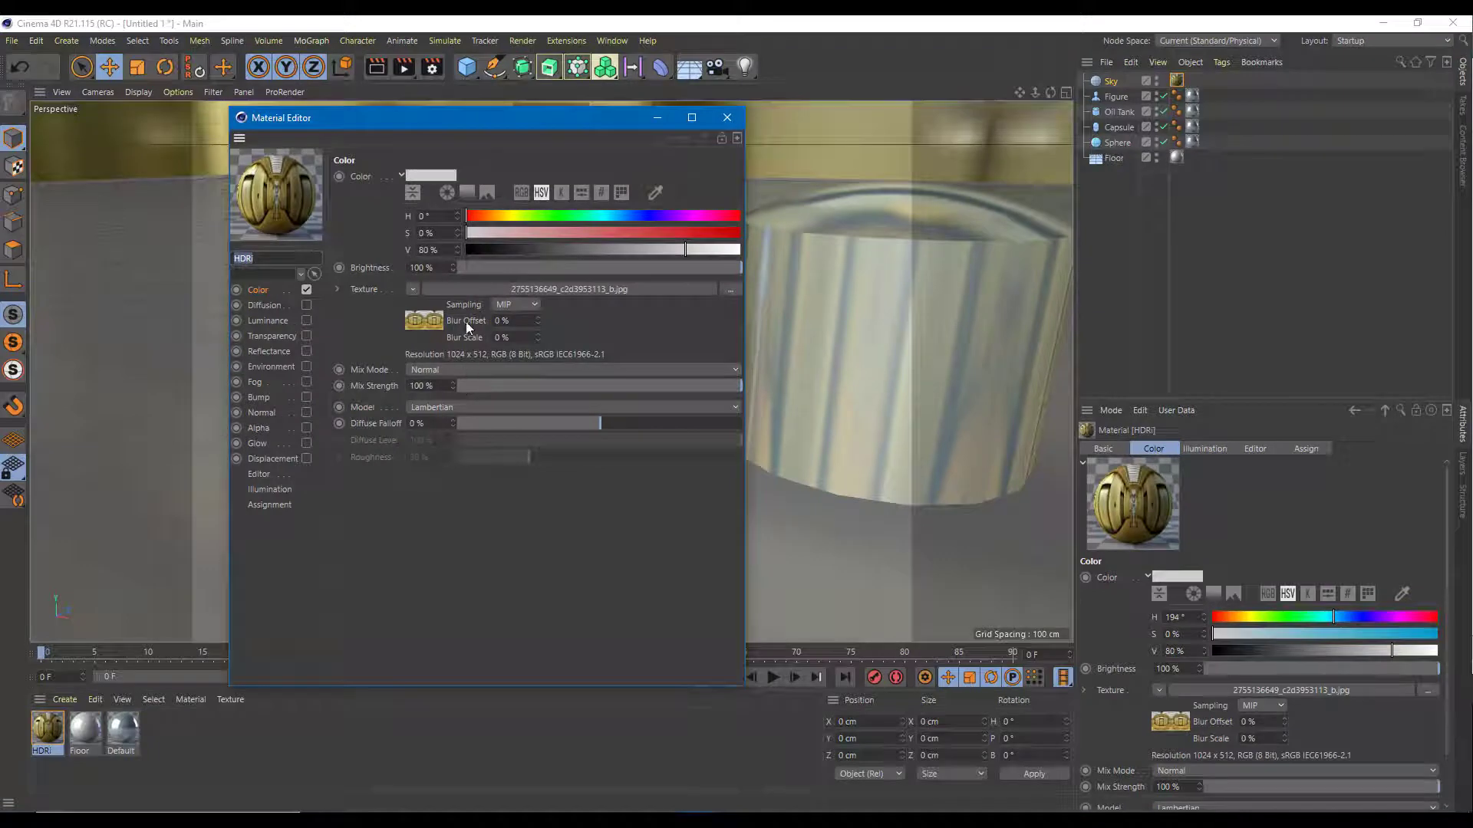
click(421, 322)
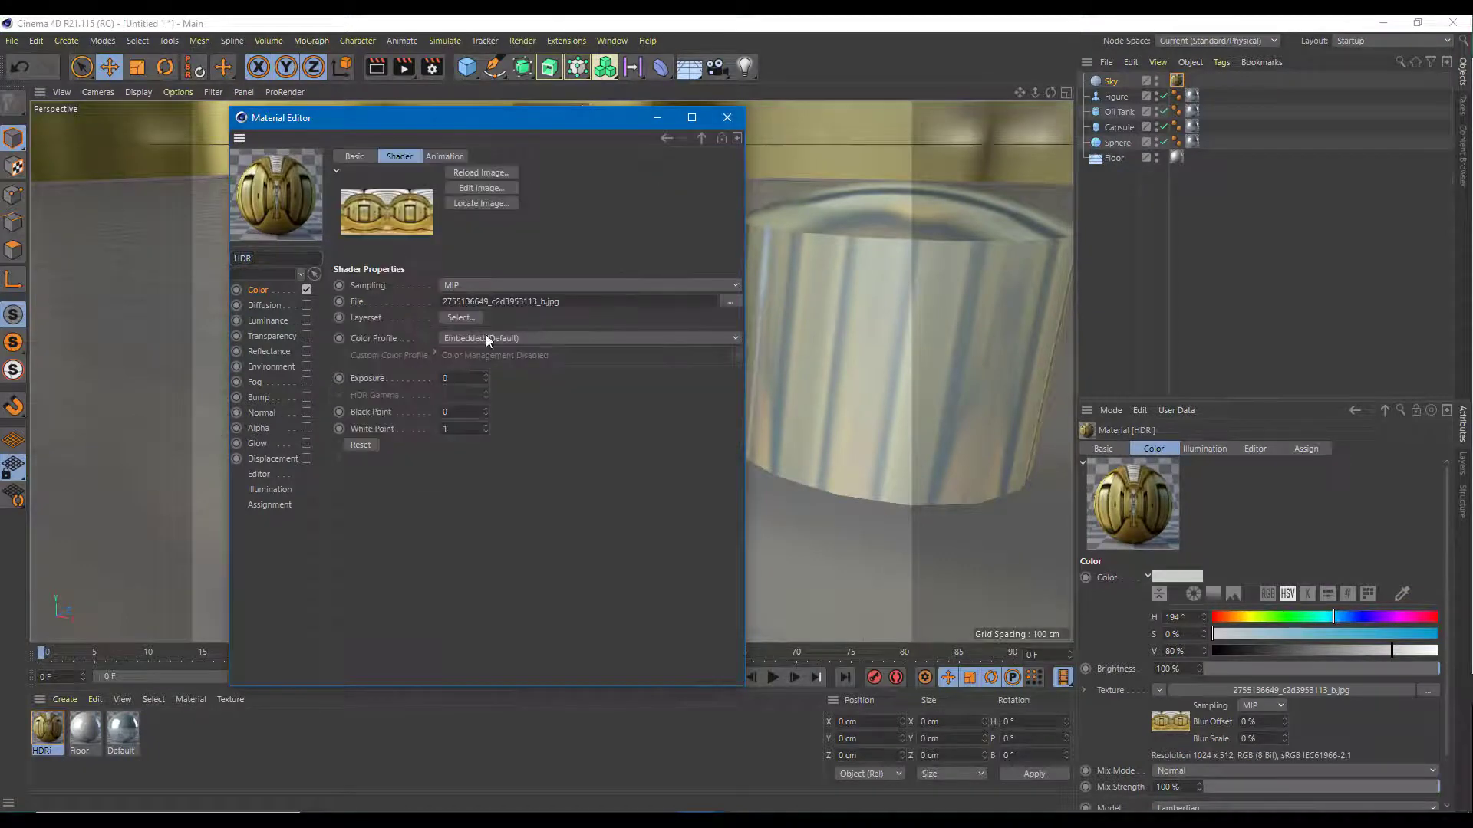
click(731, 303)
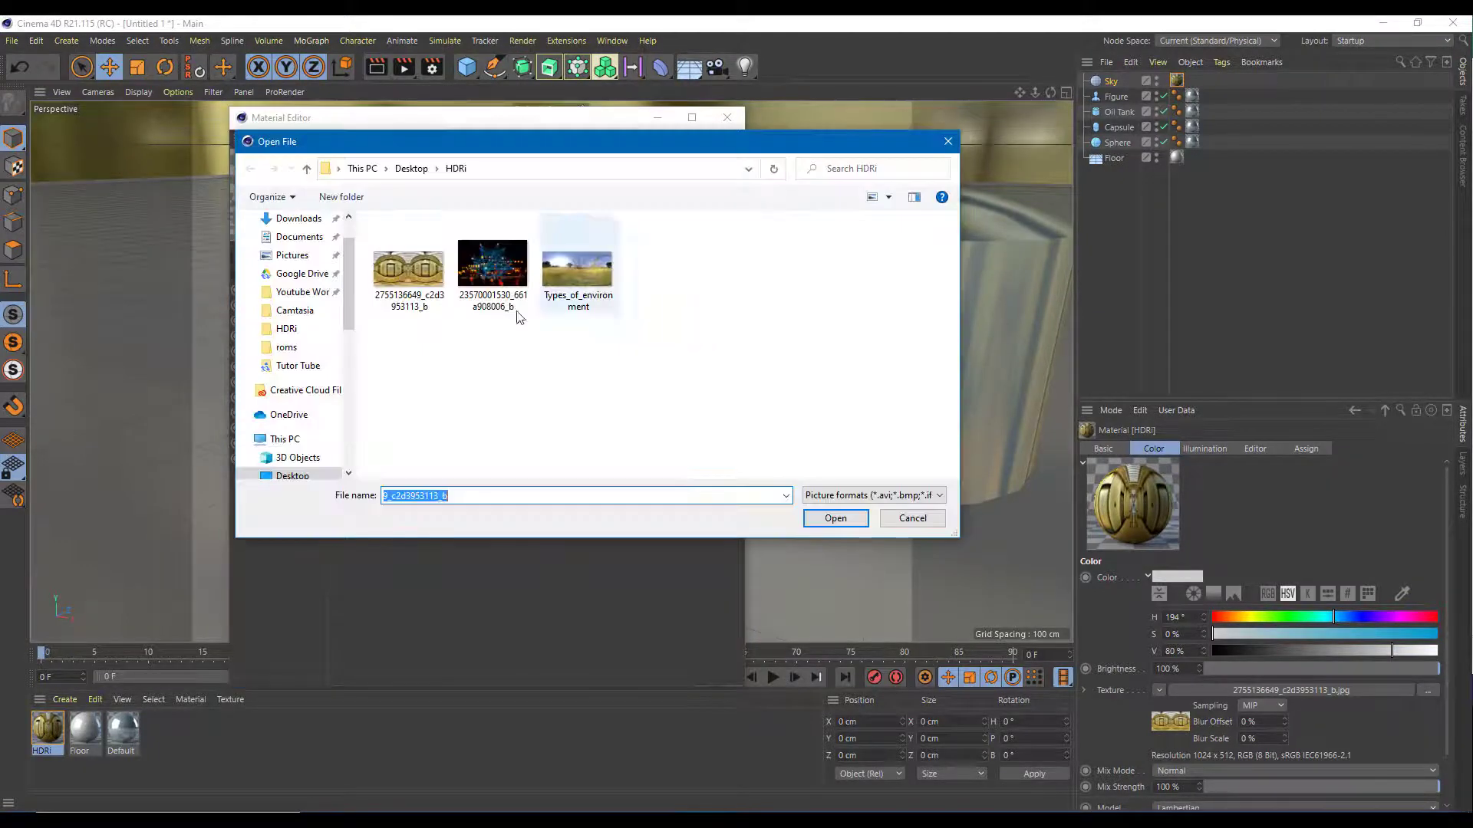
click(835, 518)
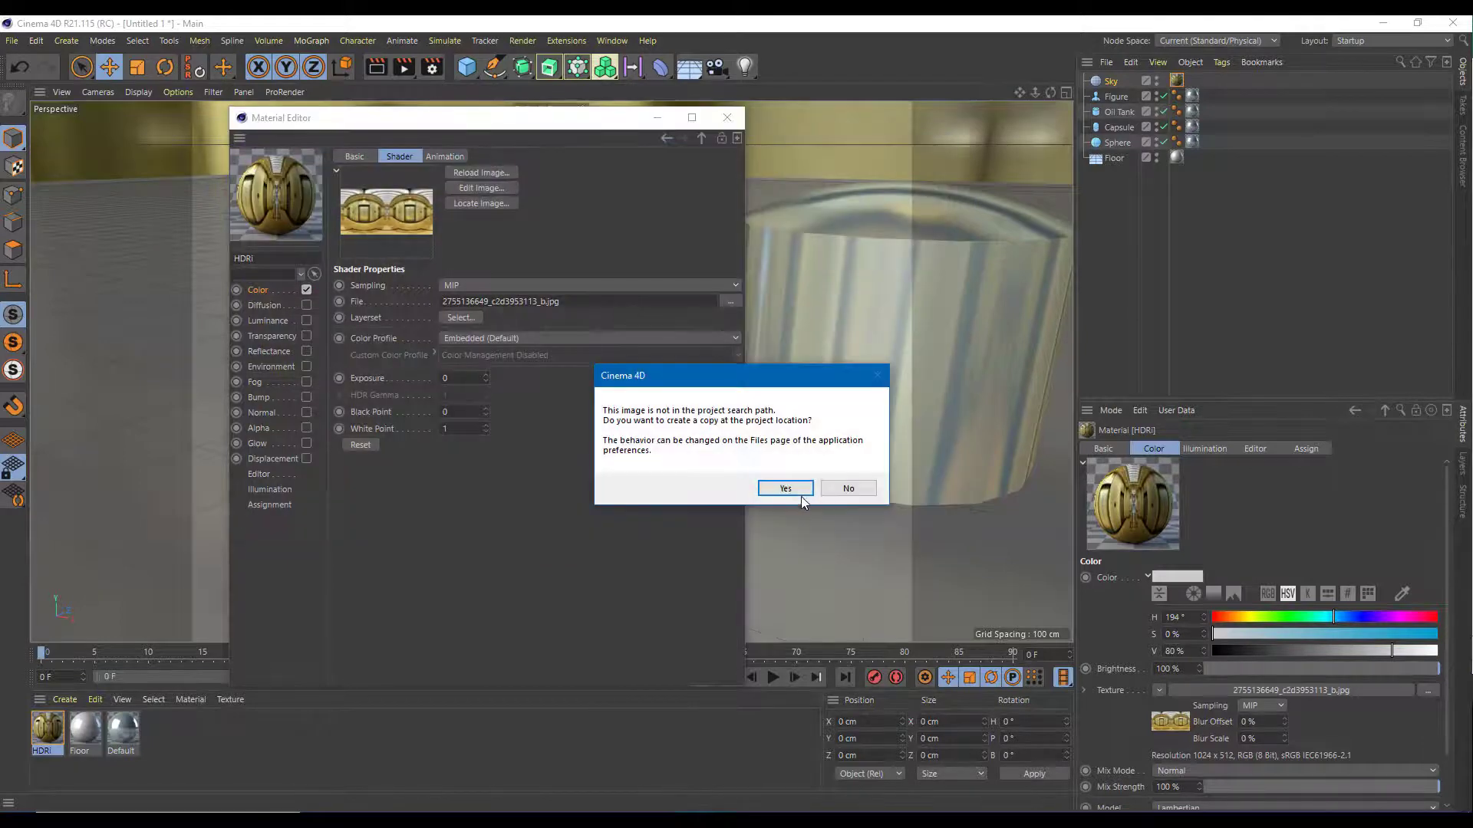
click(785, 489)
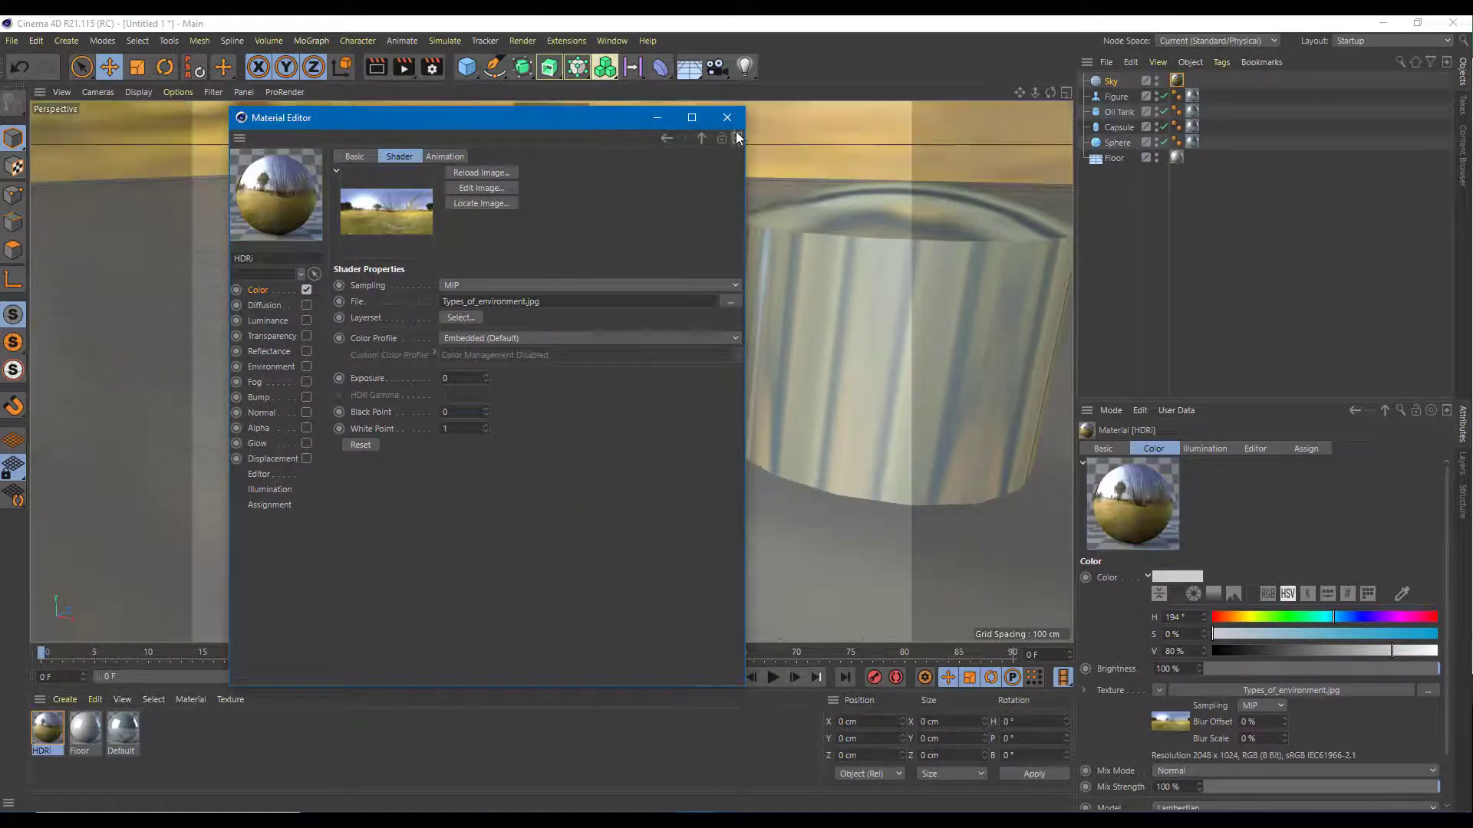
Step: Render the scene to the Picture Viewer and compare the result with the previous render in the history
click(726, 117)
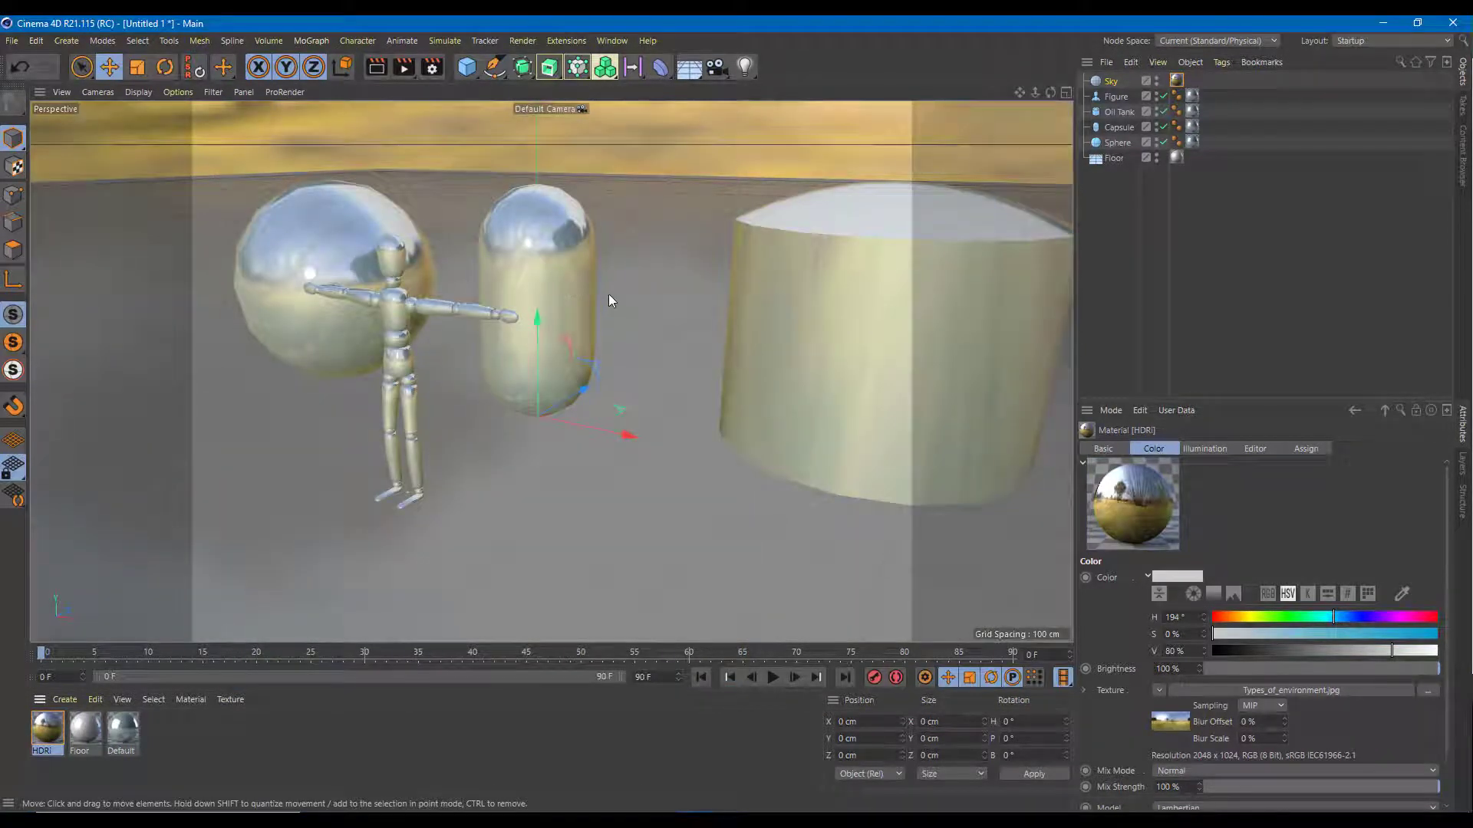
click(411, 67)
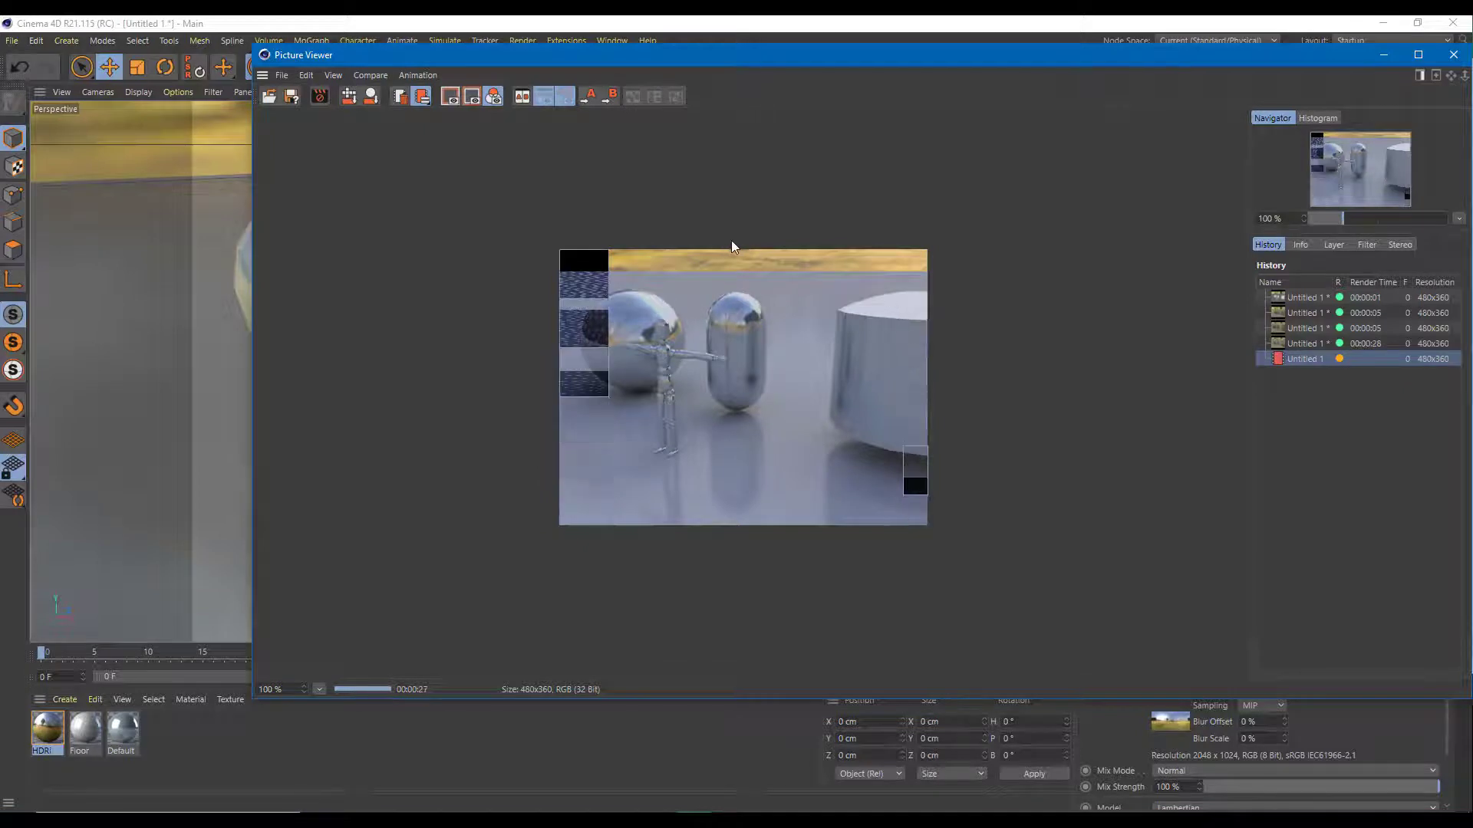
click(1306, 347)
click(1305, 359)
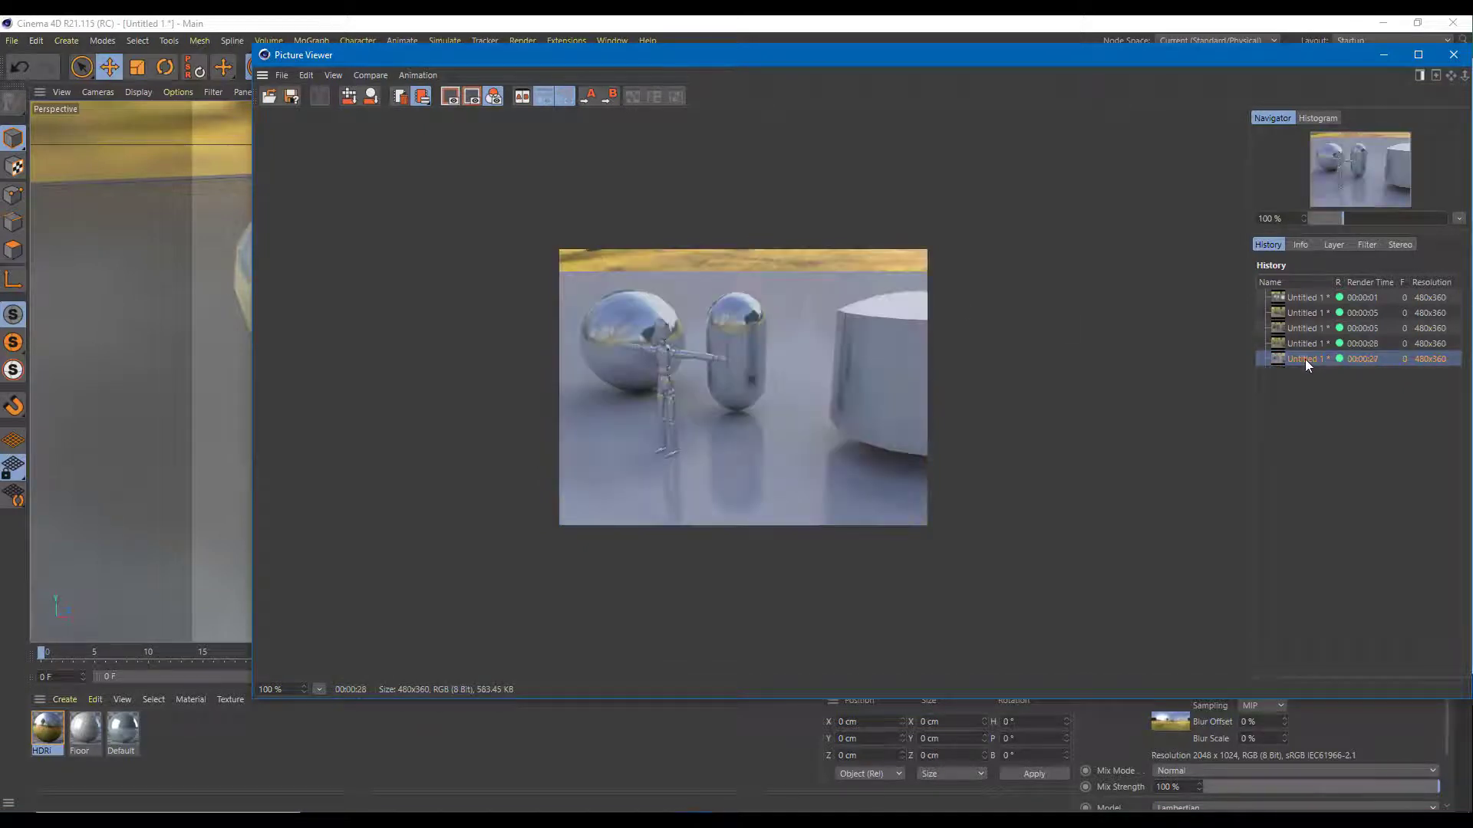
click(1303, 343)
click(1304, 361)
click(1305, 343)
click(1307, 361)
click(1454, 55)
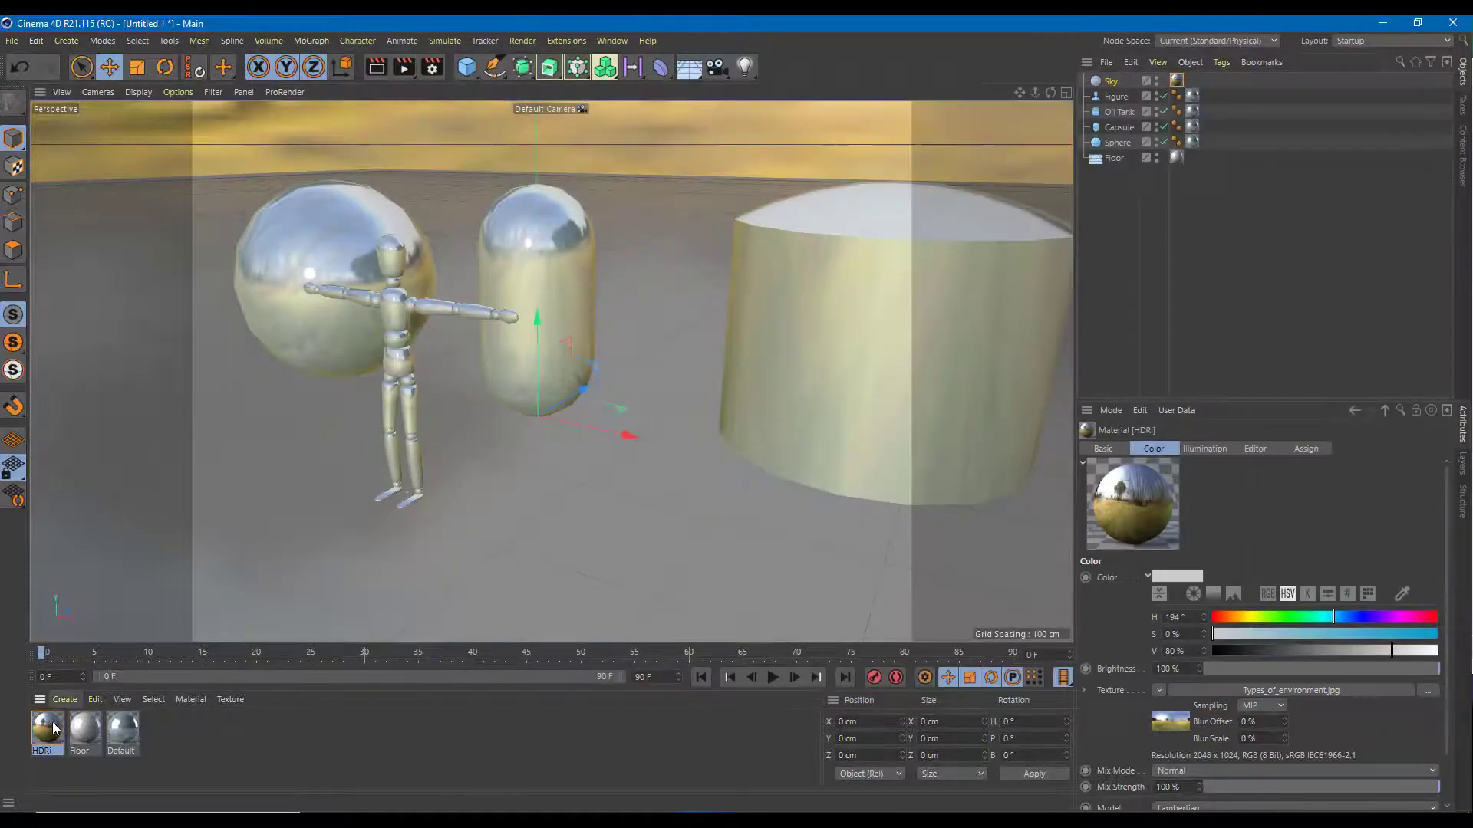
double_click(47, 729)
click(429, 324)
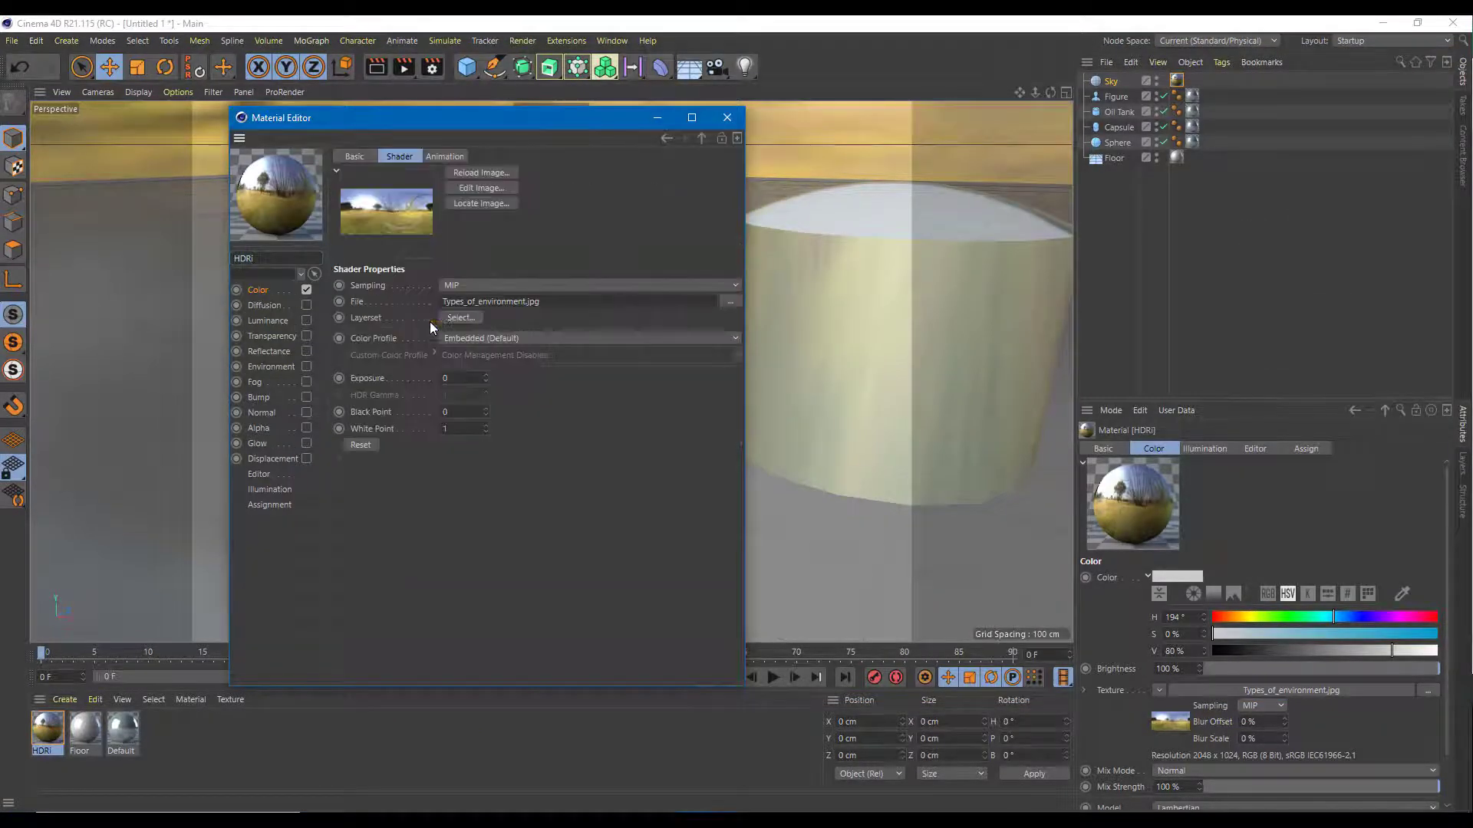
click(727, 303)
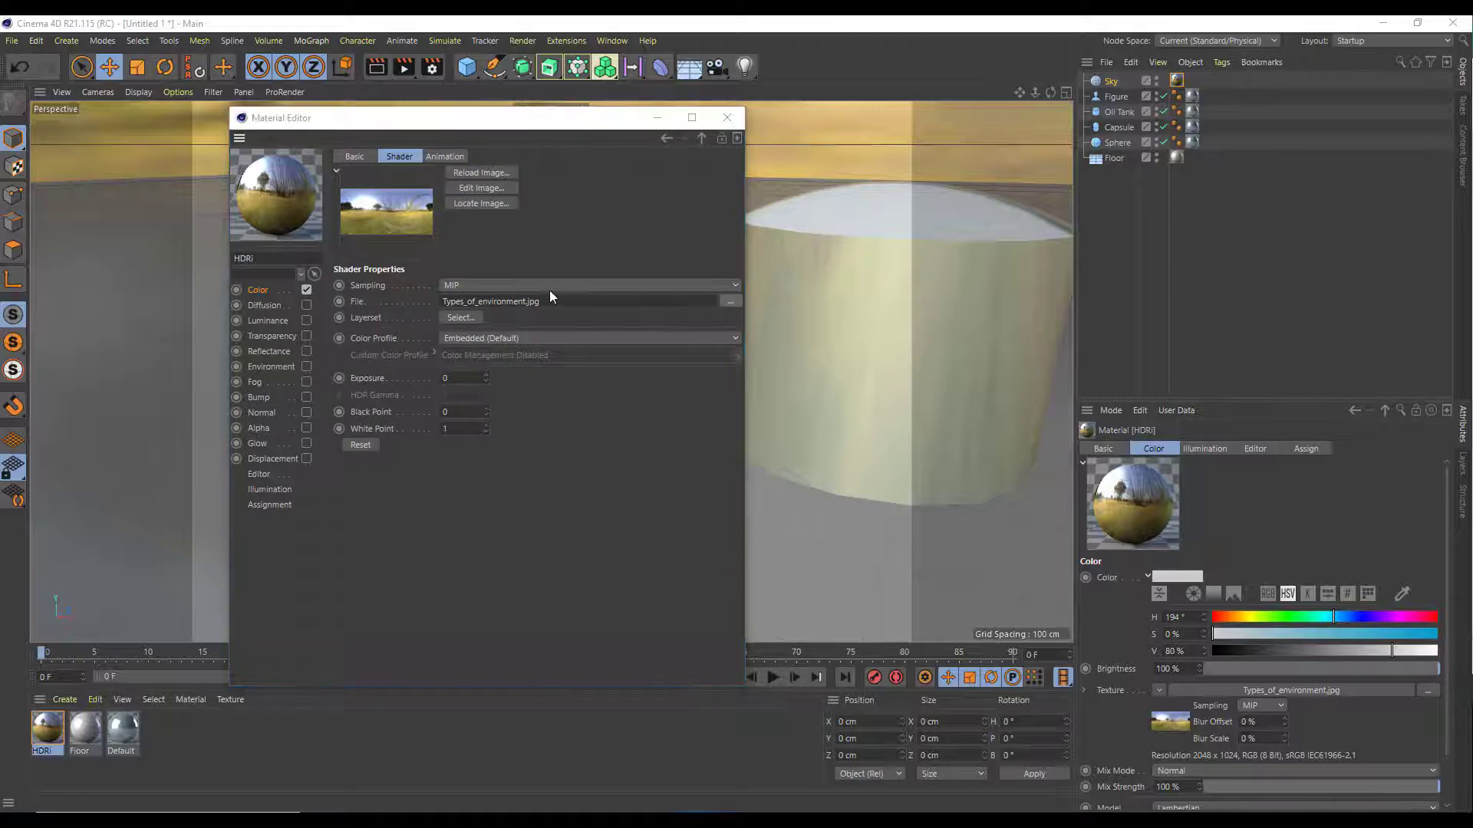
double_click(461, 290)
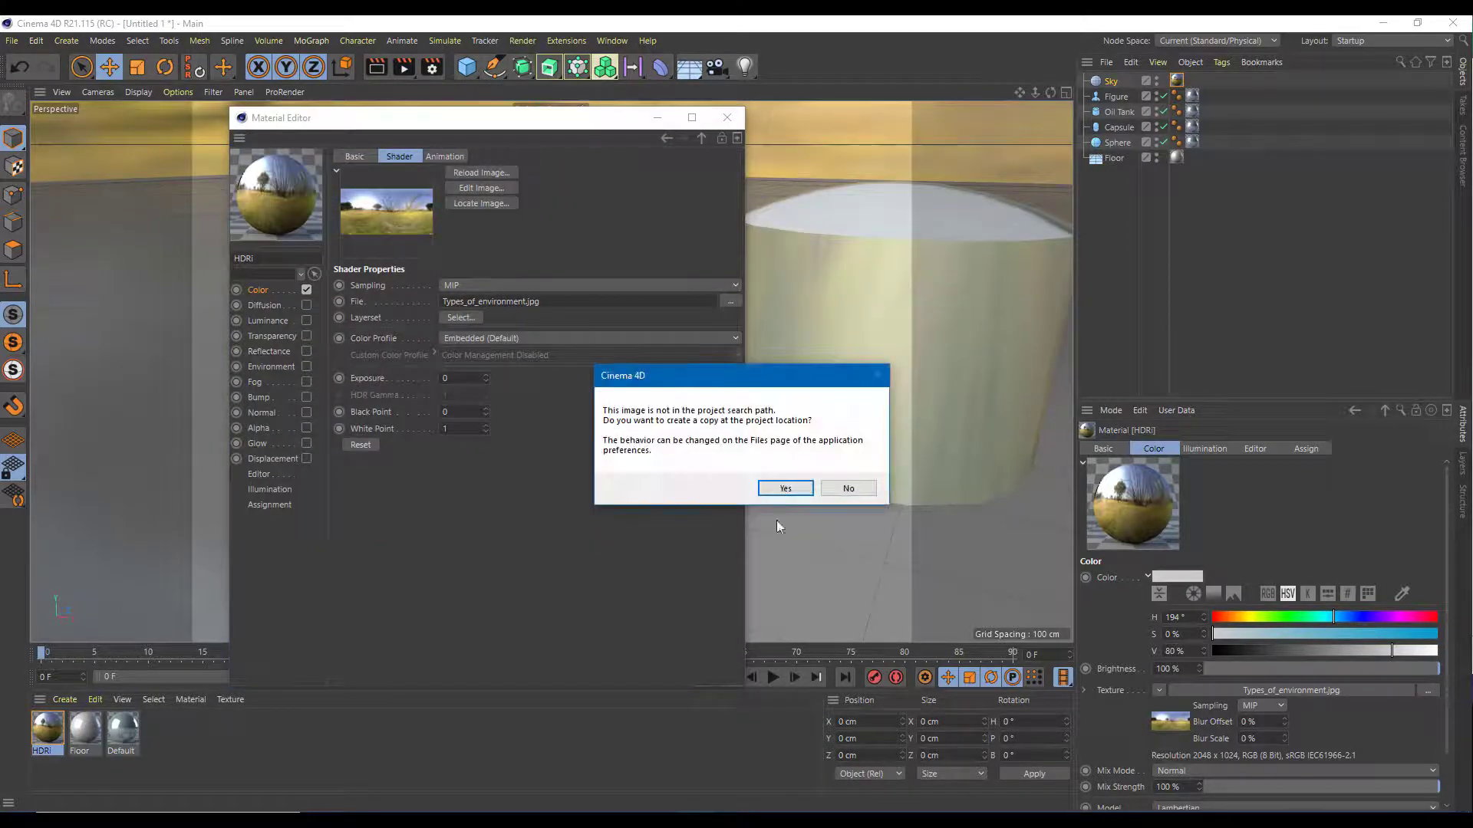
click(791, 489)
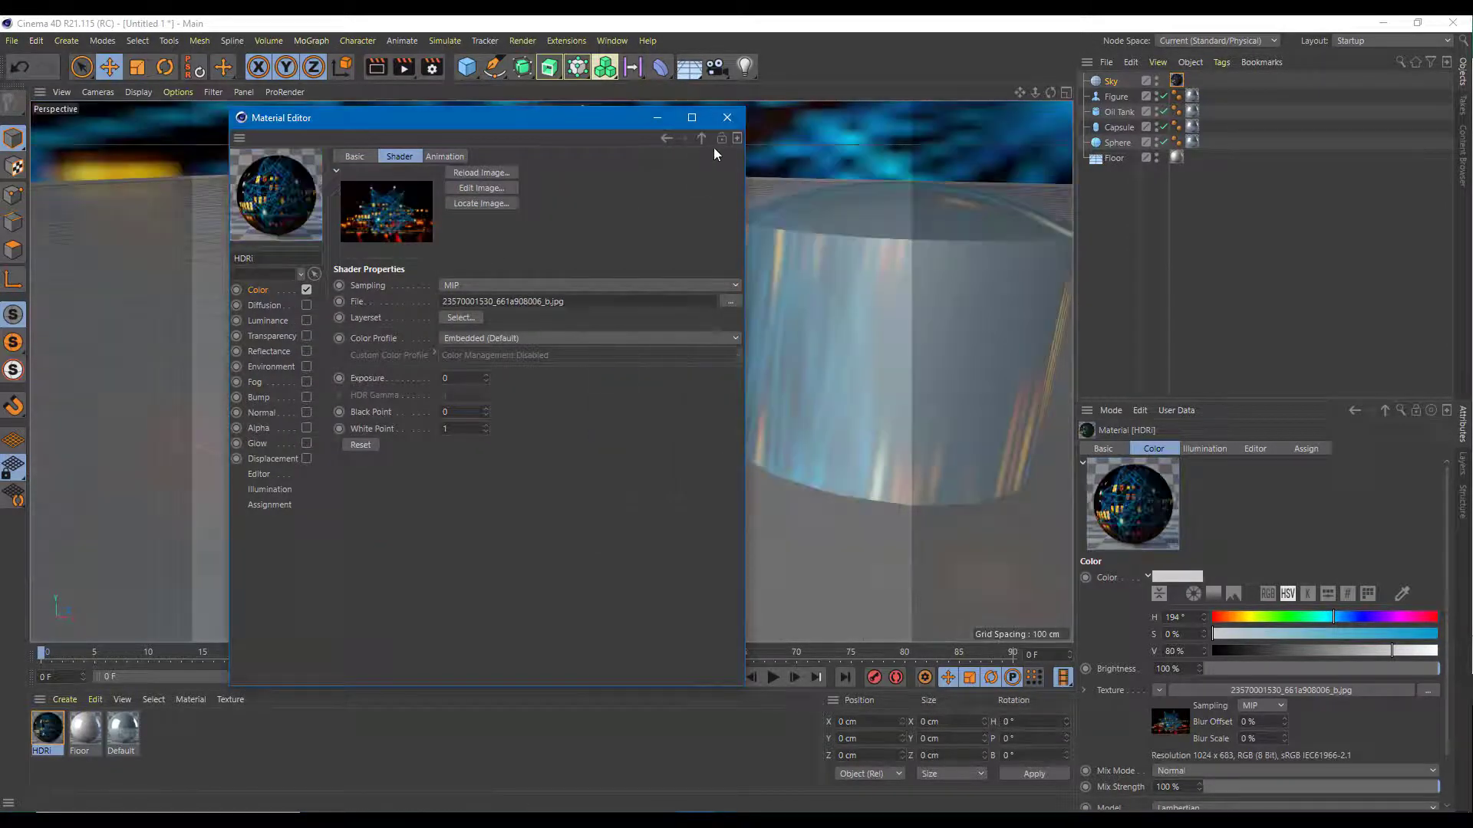
click(725, 123)
Step: Reframe the objects from a rotated angle, render this view to the Picture Viewer and compare it with the earlier renders
alt+drag(693, 356, 632, 354)
scroll(632, 355, up, 3)
alt+middle_drag(632, 356, 615, 368)
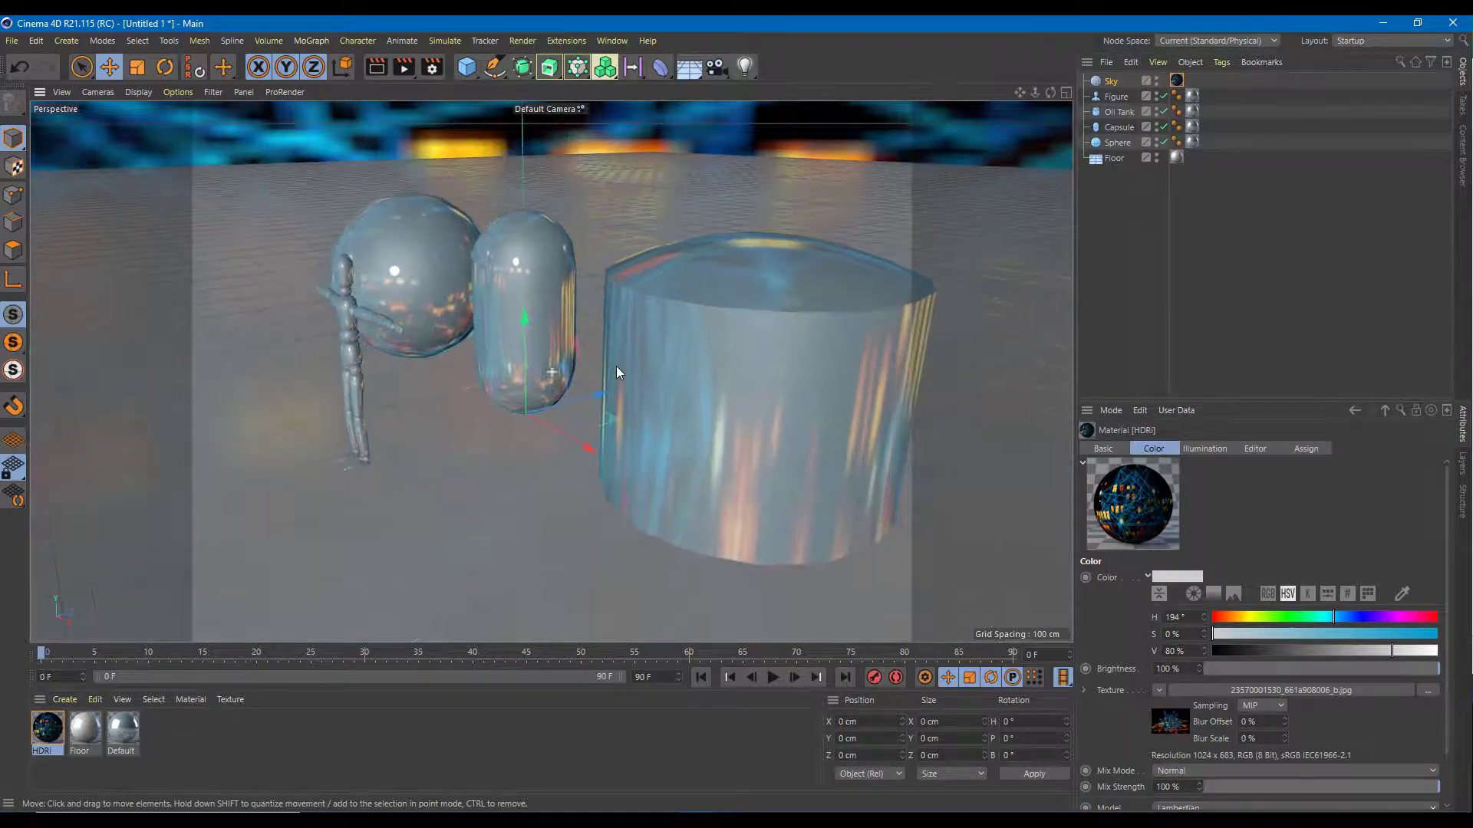
click(403, 68)
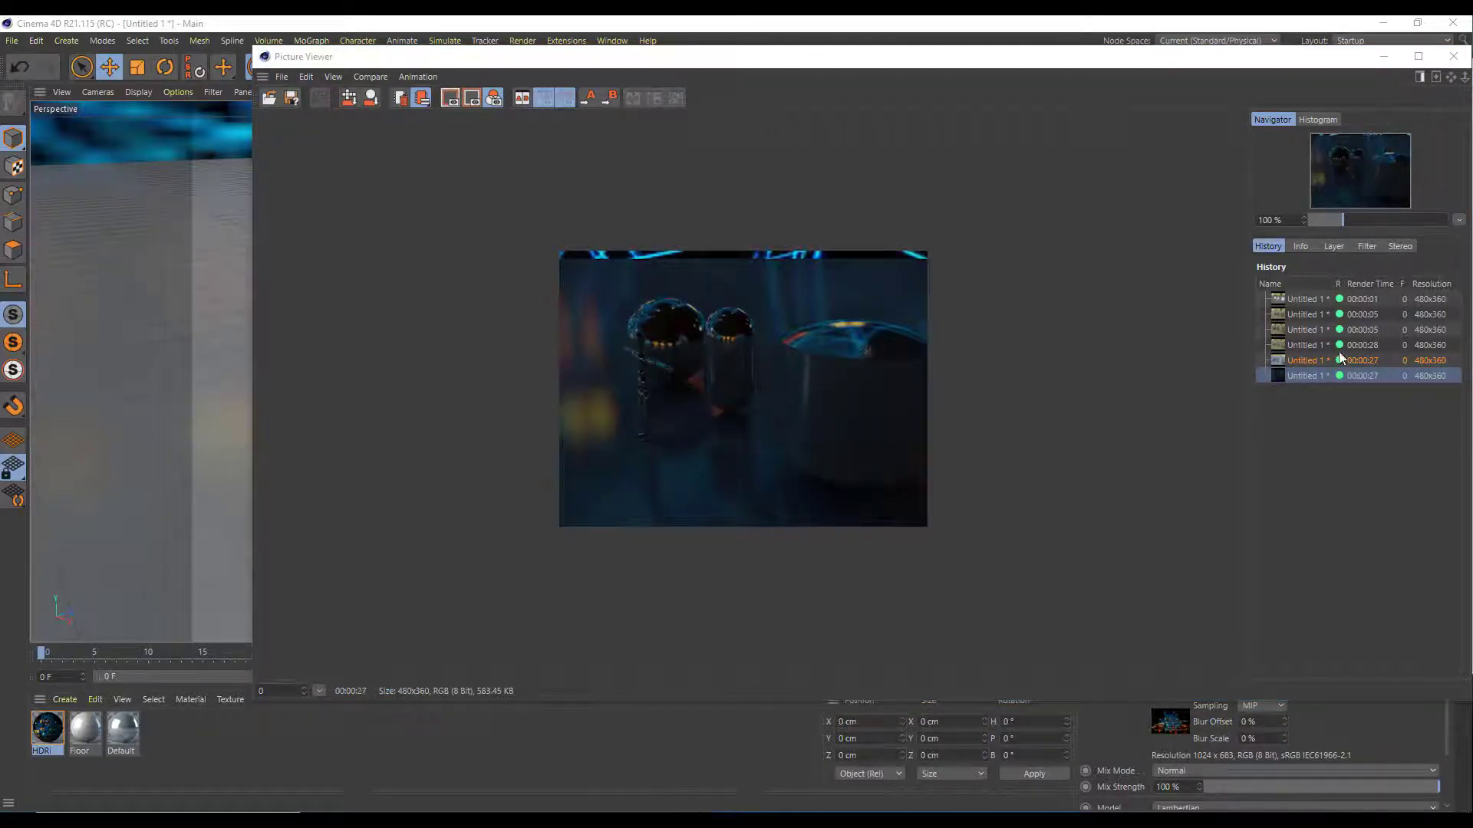
click(1304, 346)
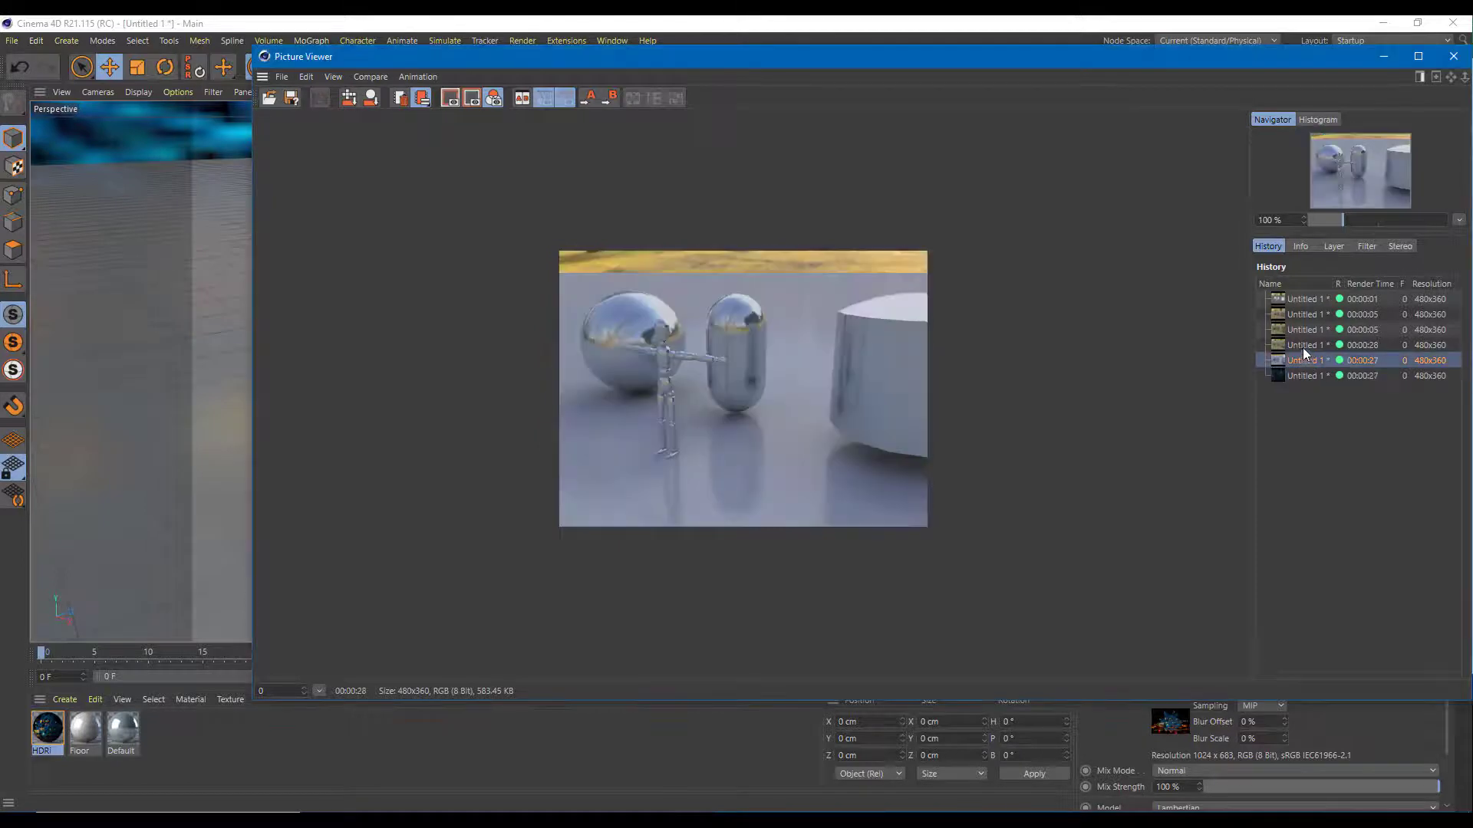
click(1305, 360)
click(1301, 375)
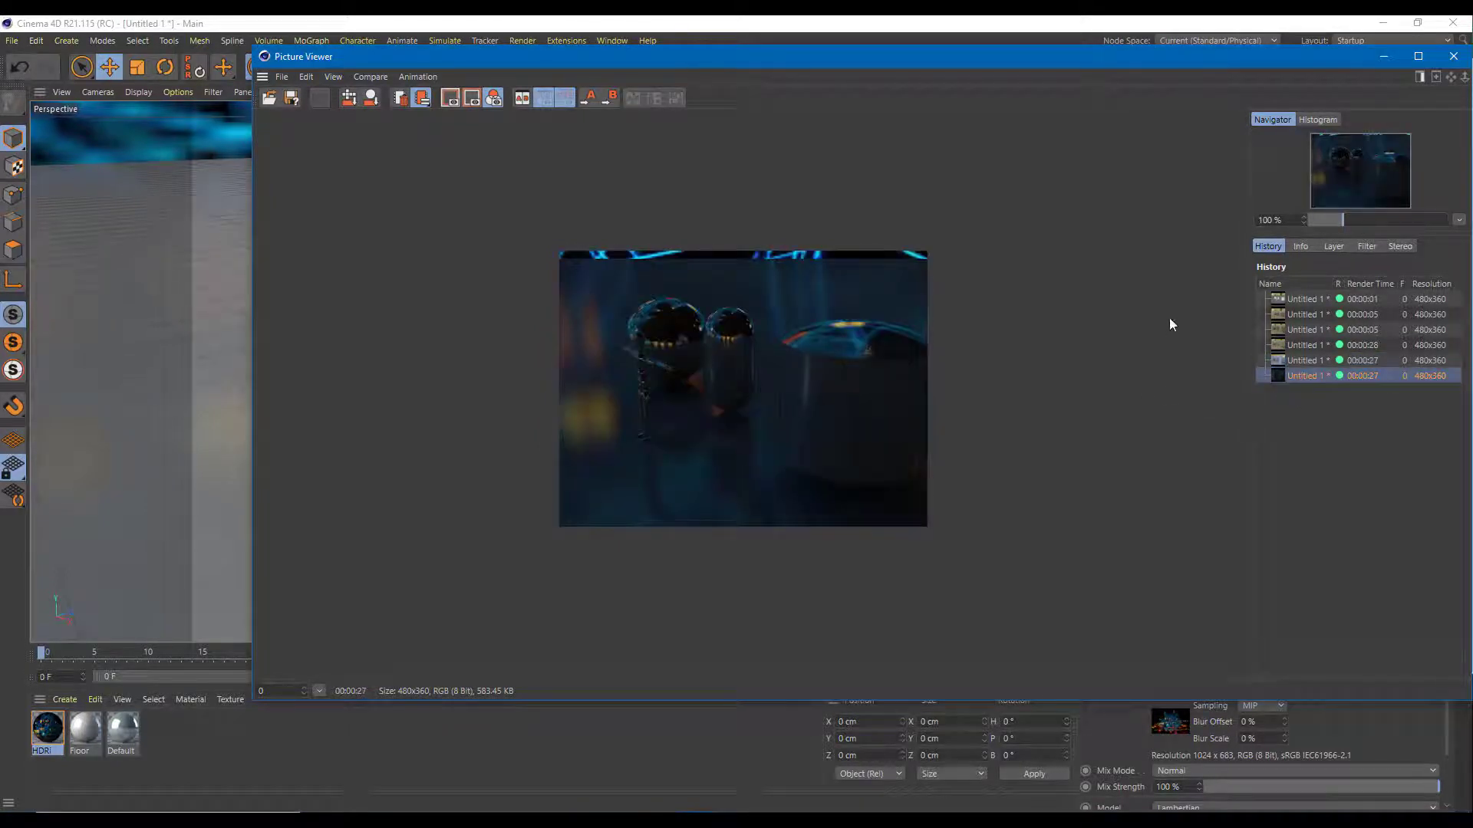
click(1450, 60)
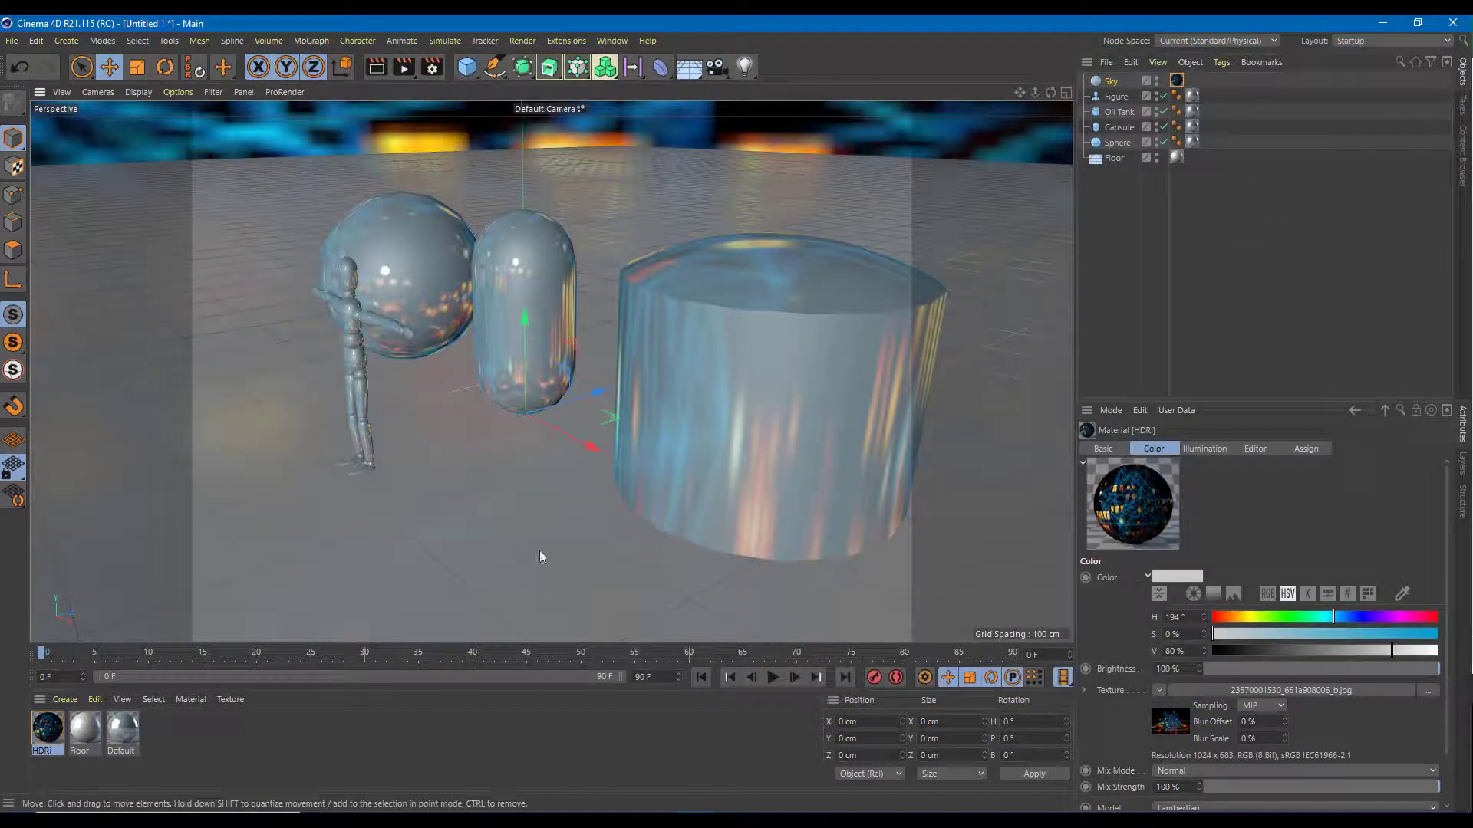
double_click(43, 728)
click(434, 325)
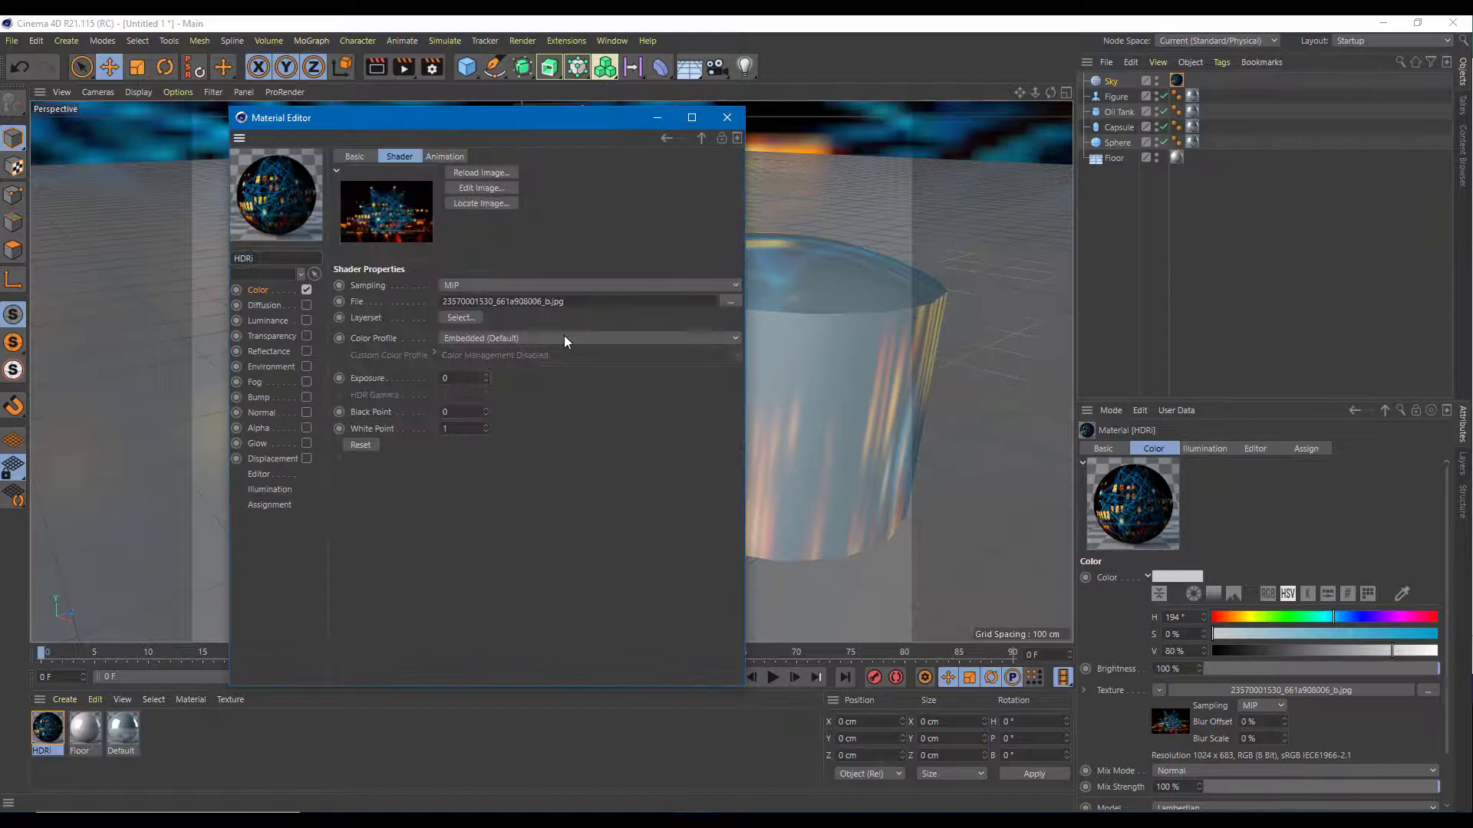
click(729, 301)
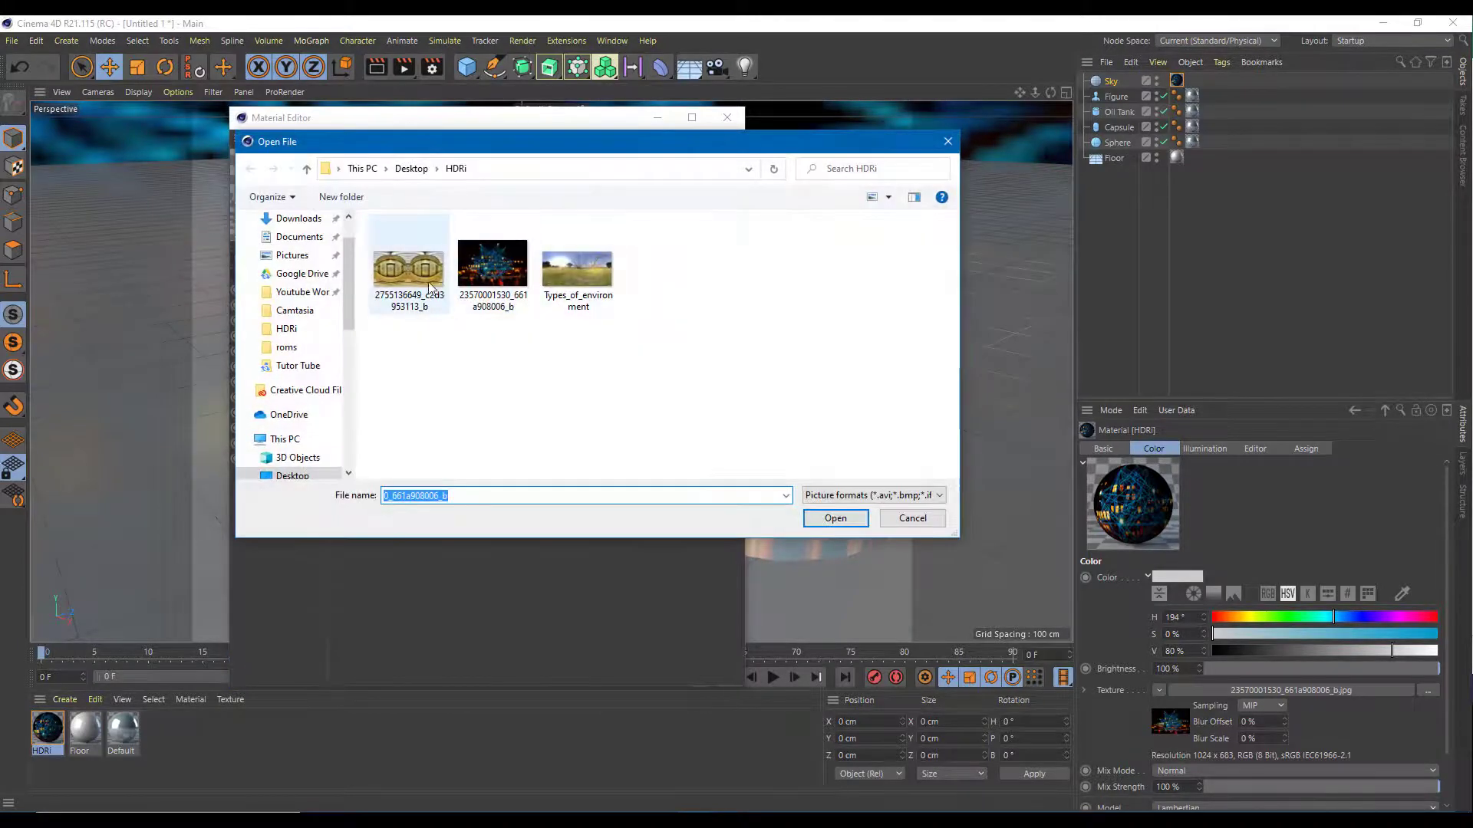
click(413, 281)
double_click(413, 281)
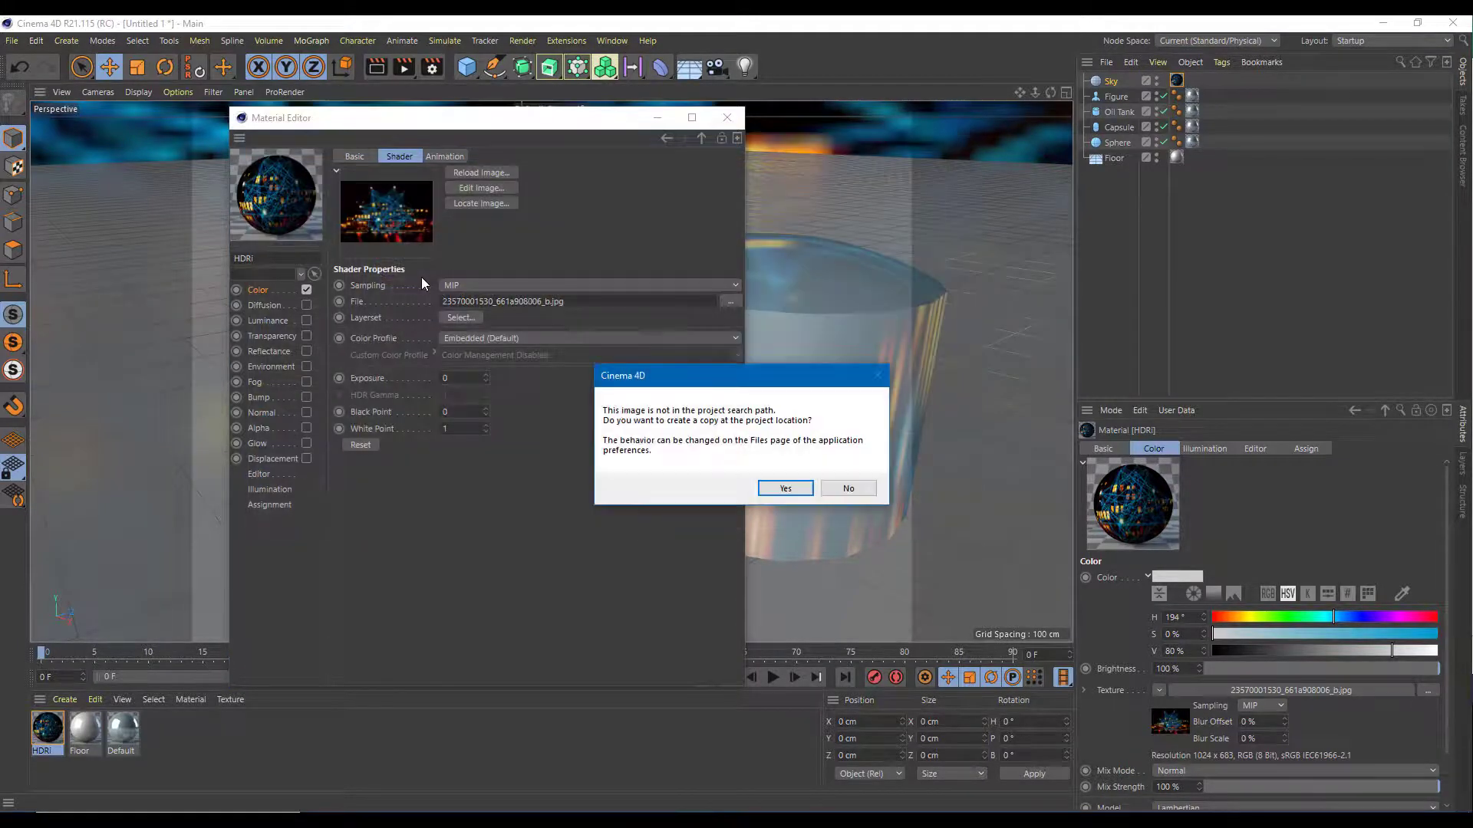
click(784, 489)
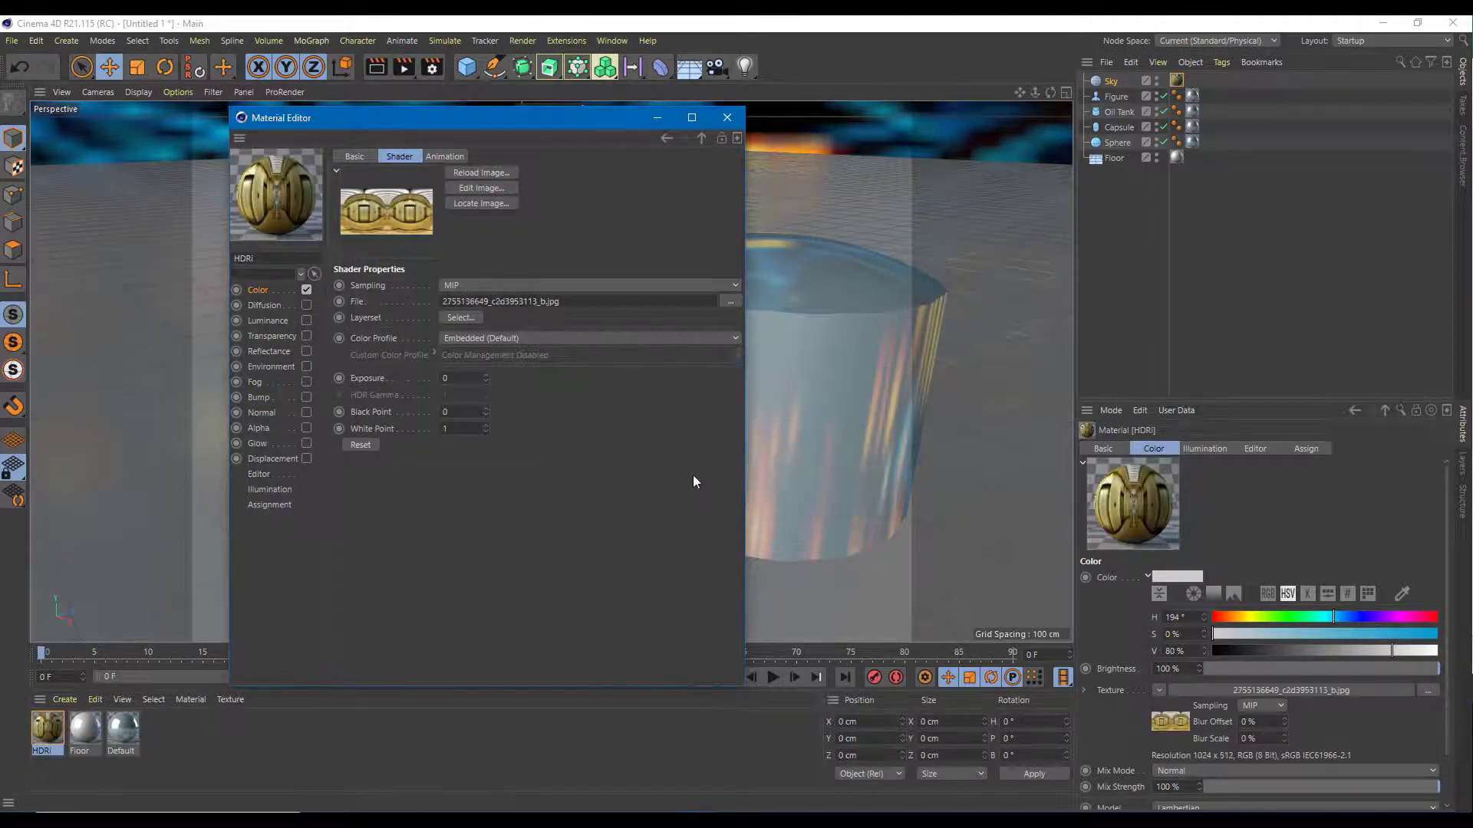
Step: Lower the HDRi material's Color brightness to 10% and its texture mix strength to 12%
click(256, 292)
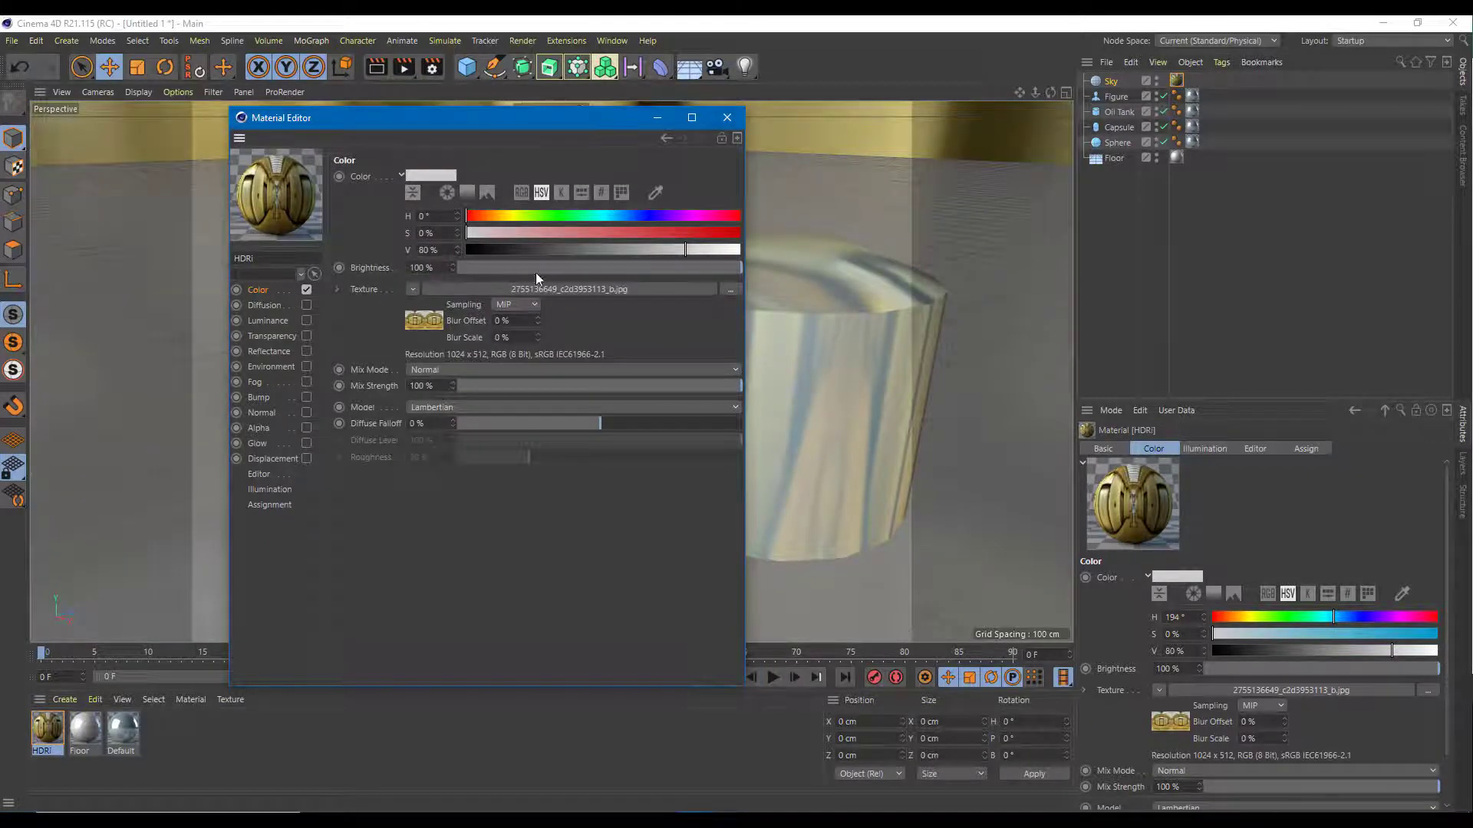
drag(715, 268, 487, 265)
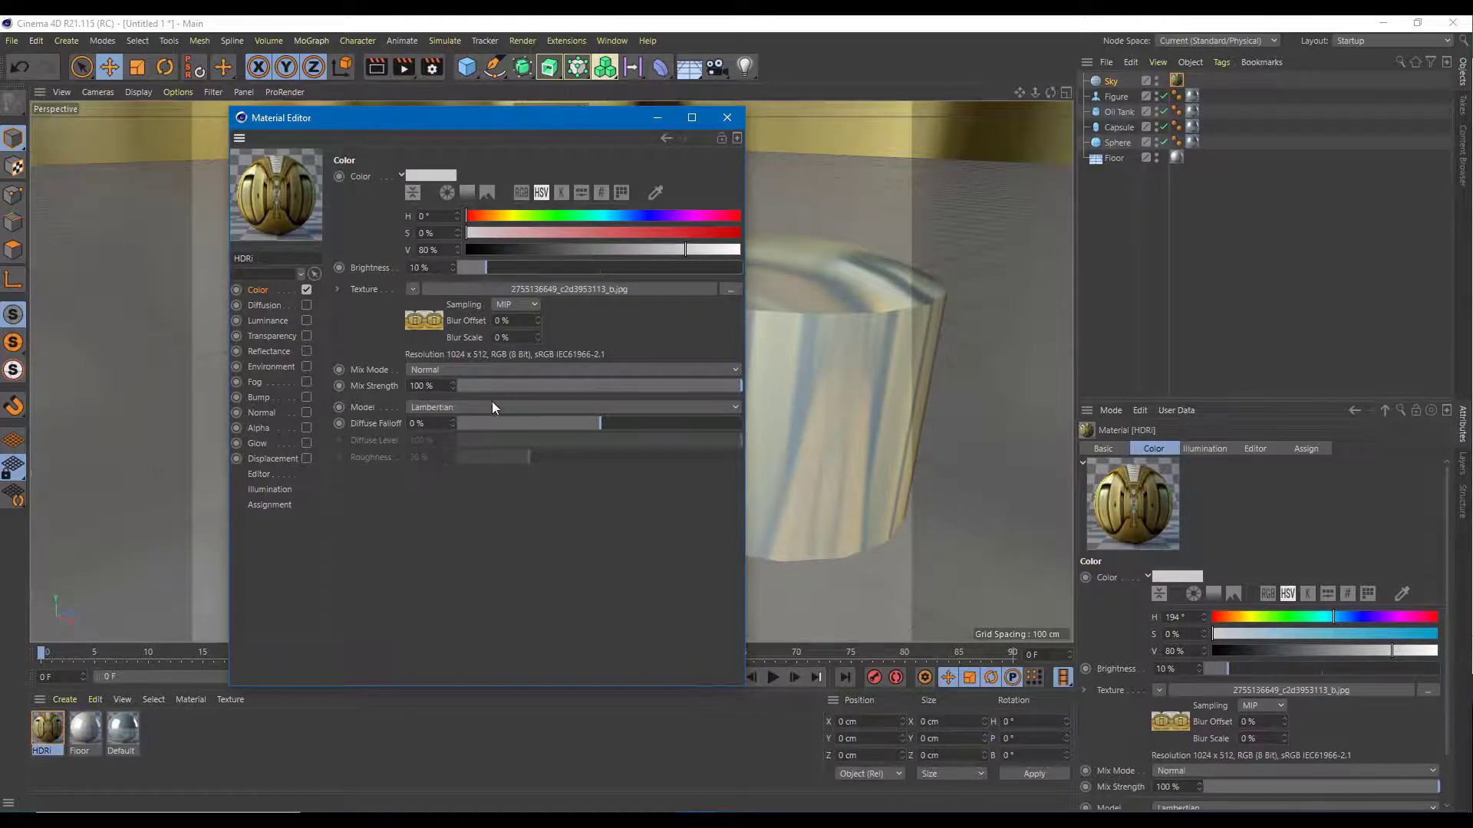
drag(492, 384, 494, 386)
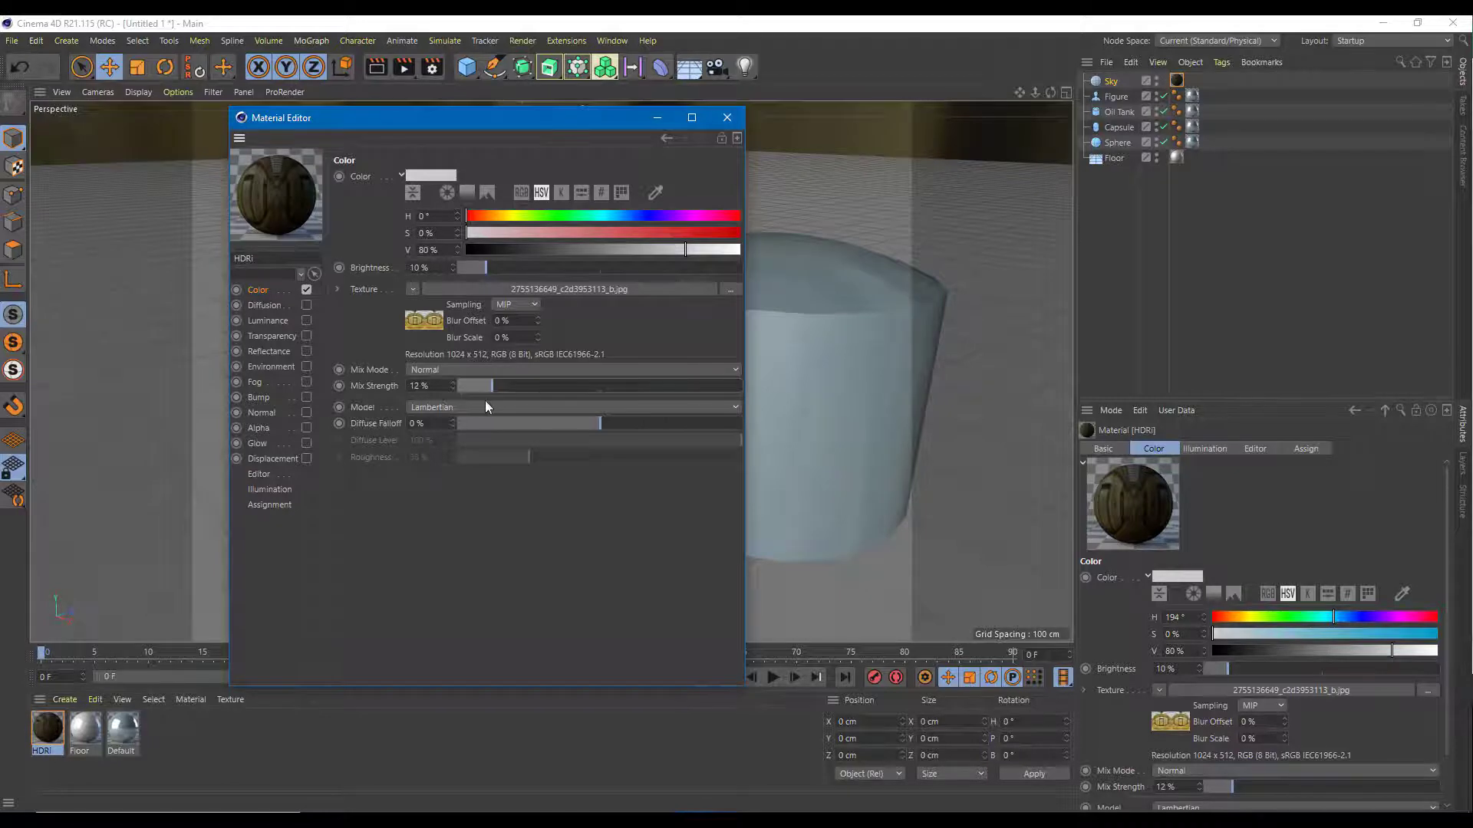
Step: Restore the HDRi material's Color mix strength and brightness to 100%
click(488, 270)
drag(439, 386, 313, 381)
text(39)
key(BackSpace)
key(BackSpace)
text(100)
key(Return)
drag(501, 273, 802, 283)
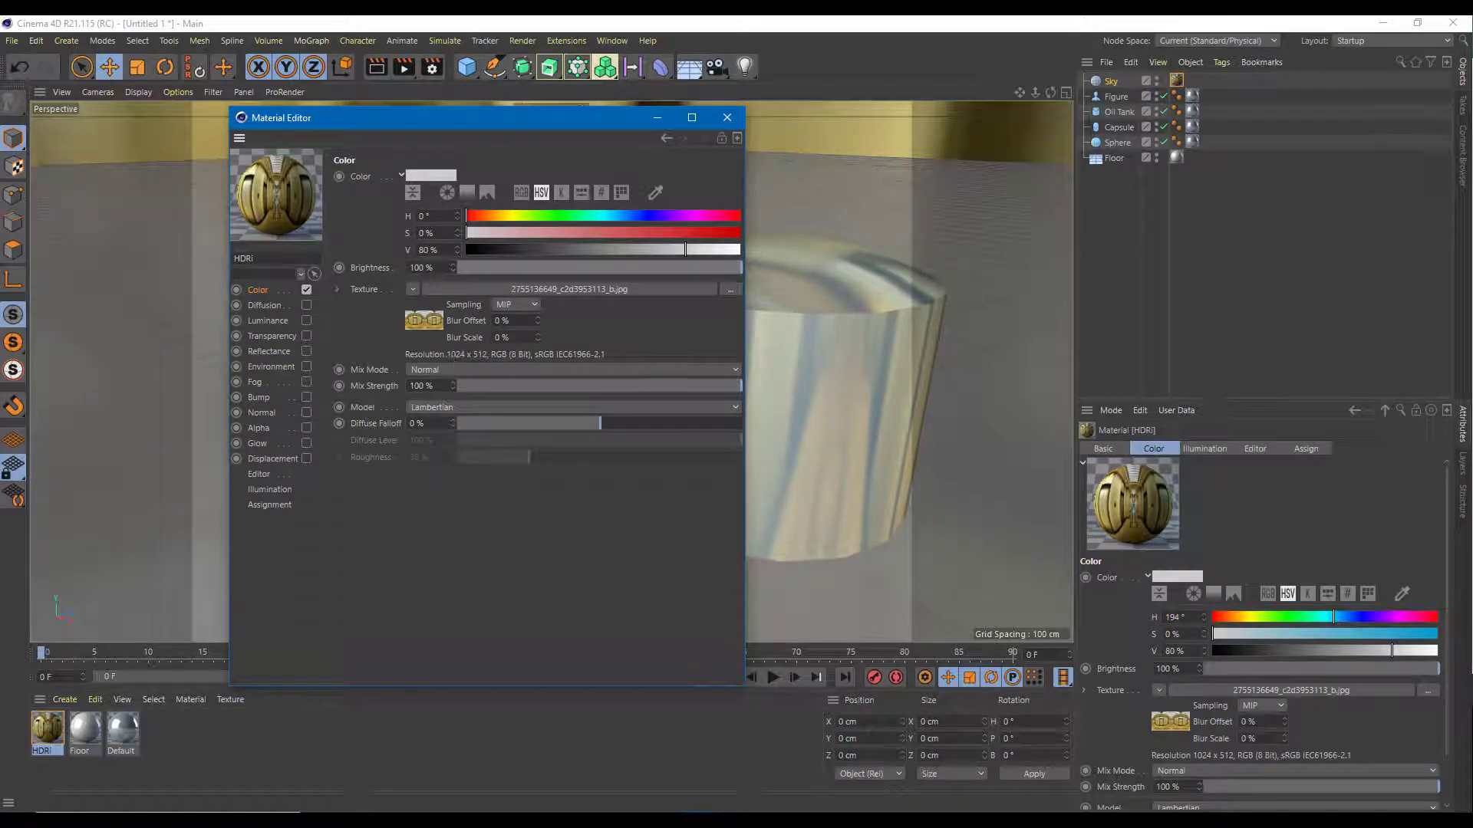
drag(435, 386, 384, 381)
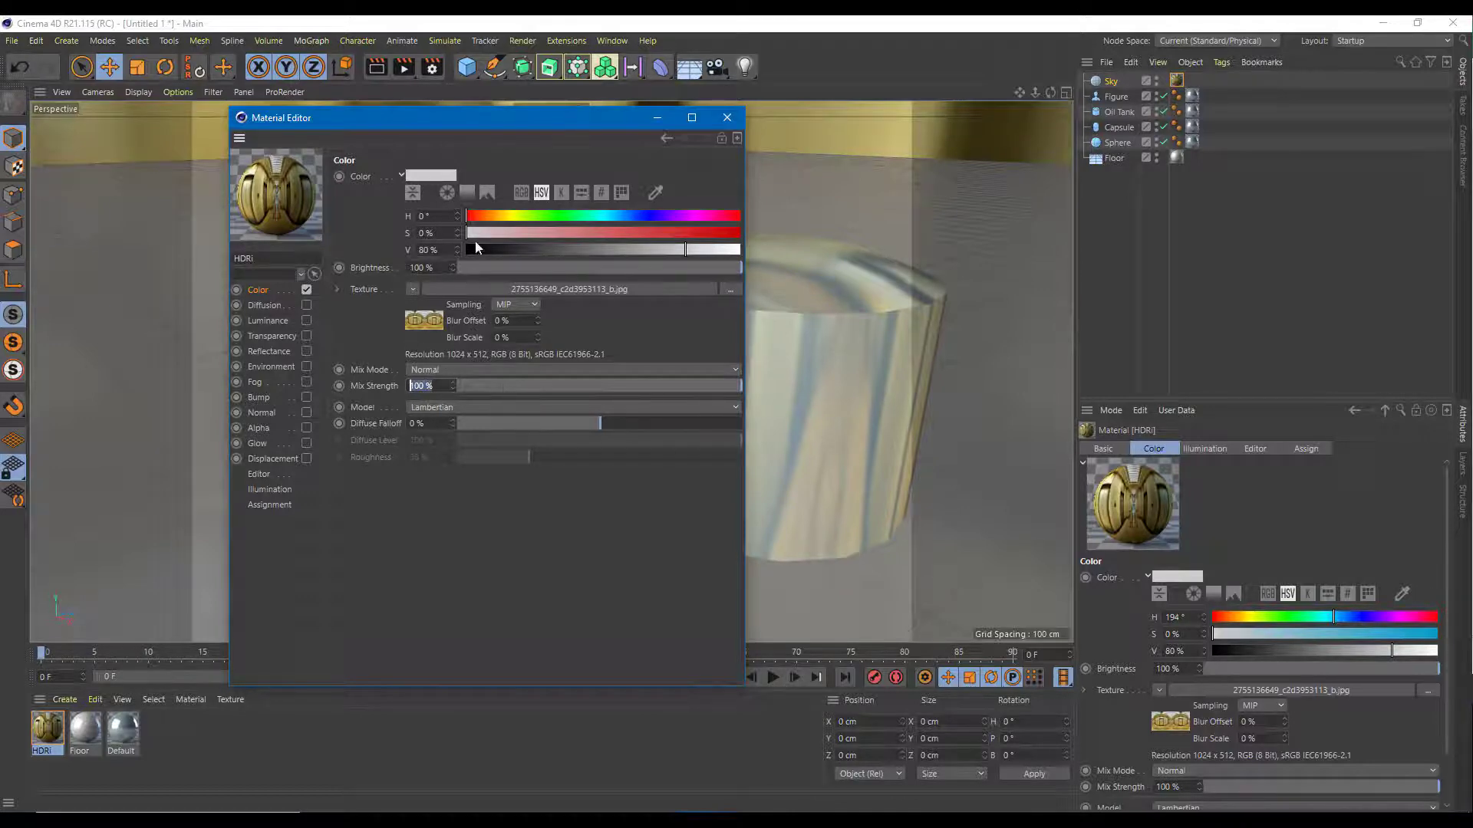
Step: Make the HDRi material's base color pure white with 0% saturation and 100% value
click(715, 235)
drag(726, 250, 743, 250)
drag(511, 237, 470, 233)
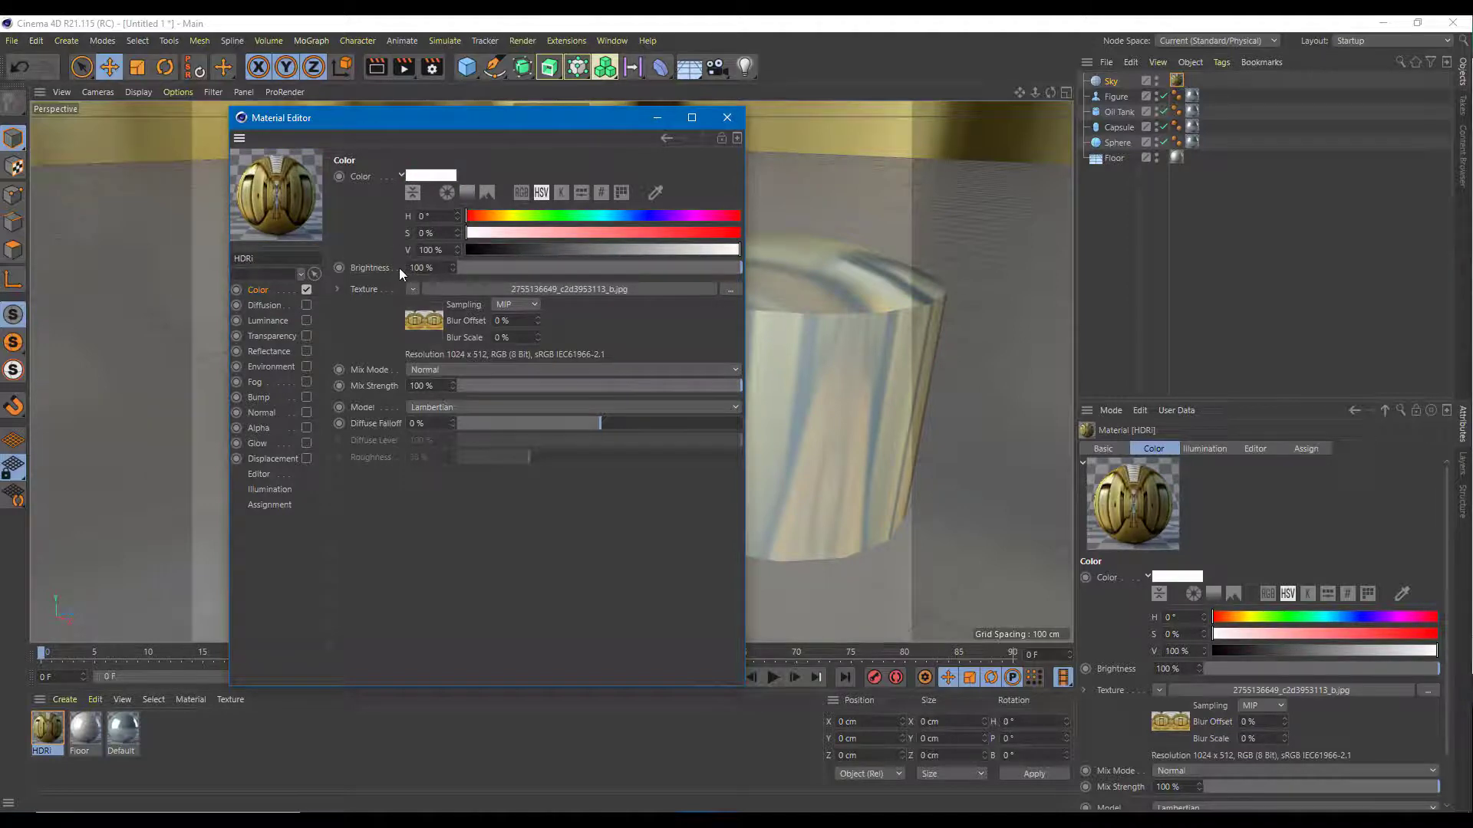
Step: Set the HDRi material's Color brightness to 10% and mix strength to 9%, and render the scene to the Picture Viewer
drag(462, 269, 487, 265)
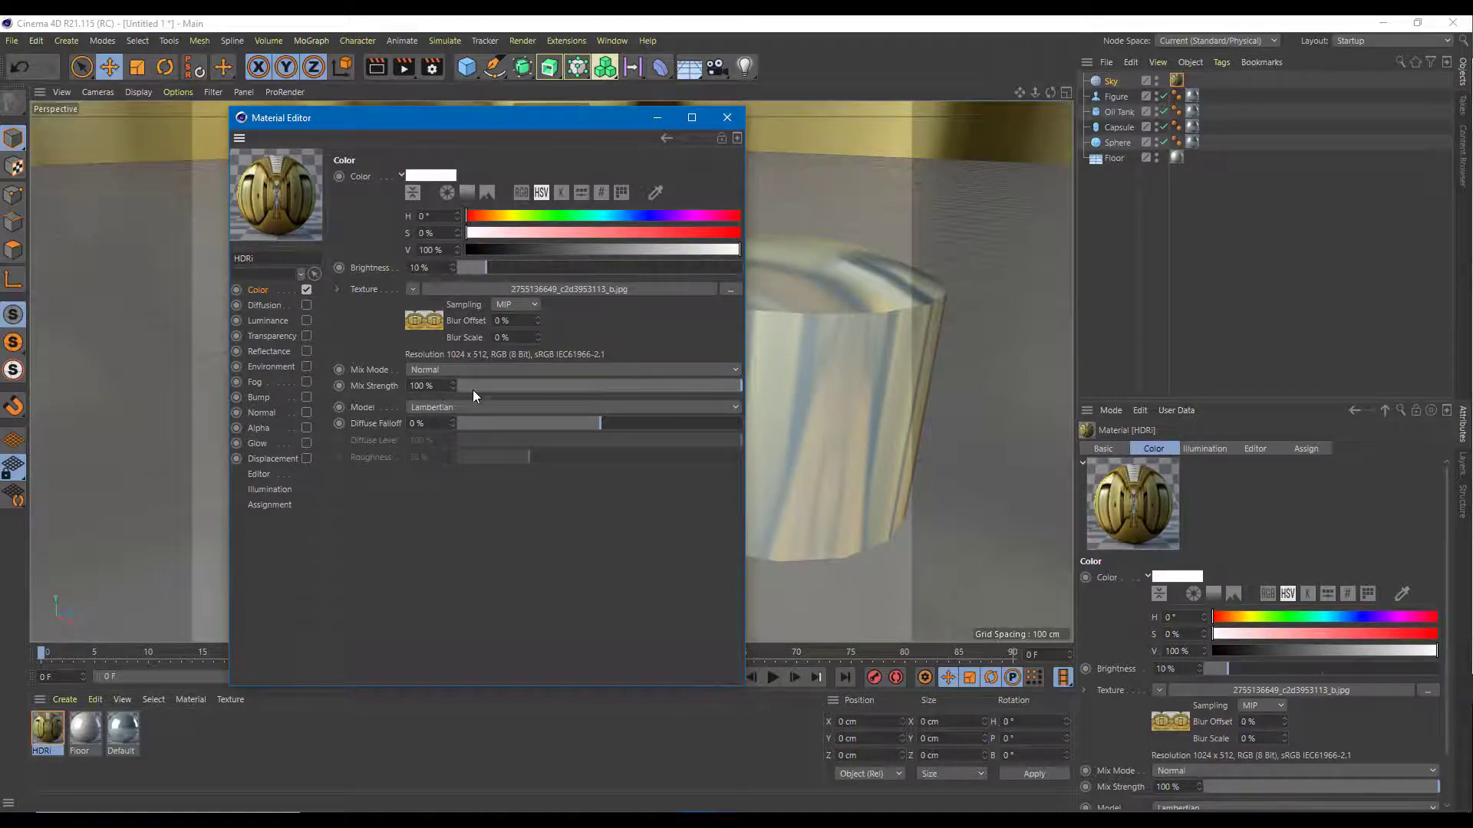
drag(477, 385, 484, 385)
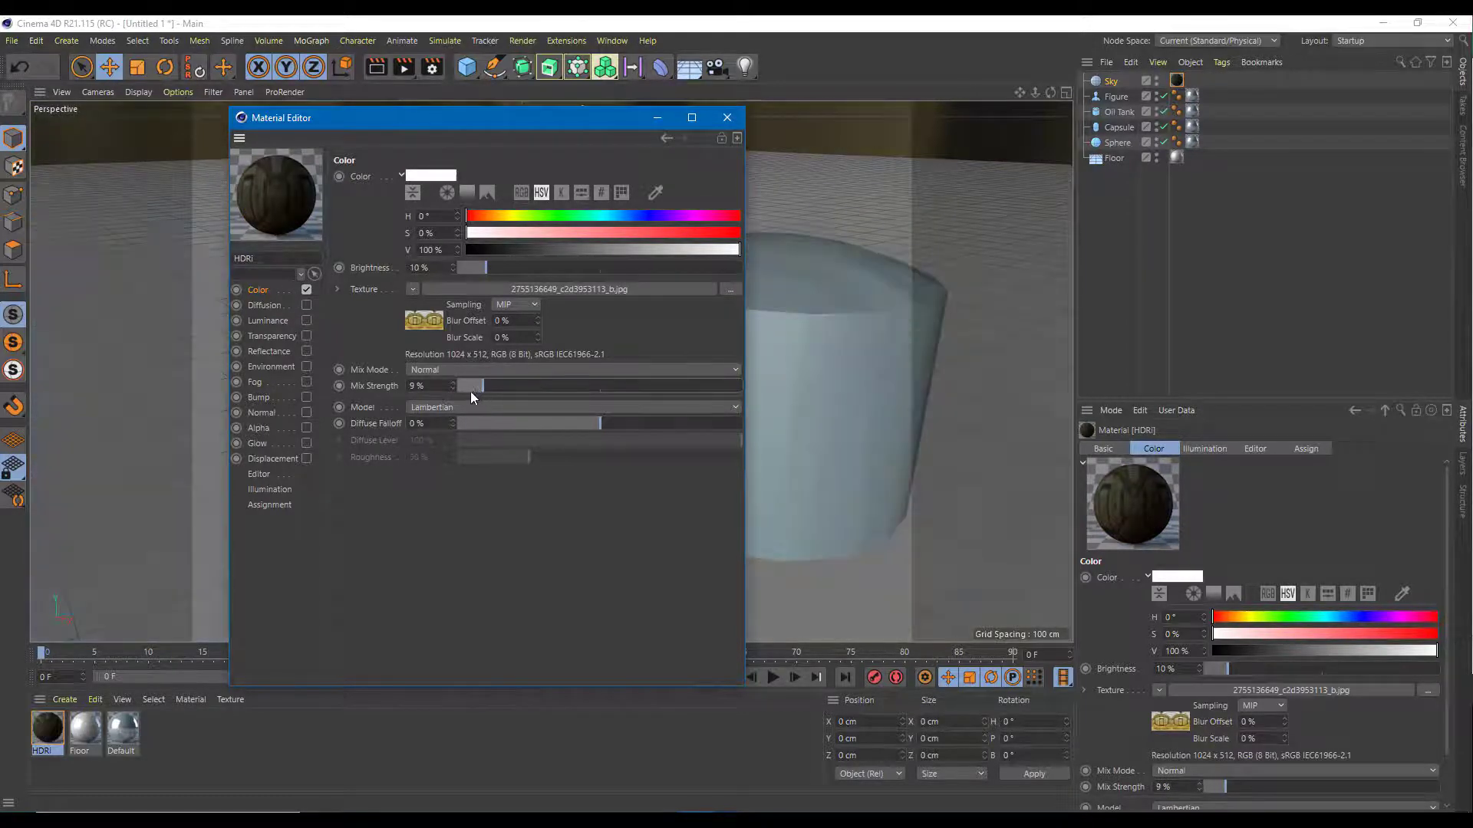
click(733, 121)
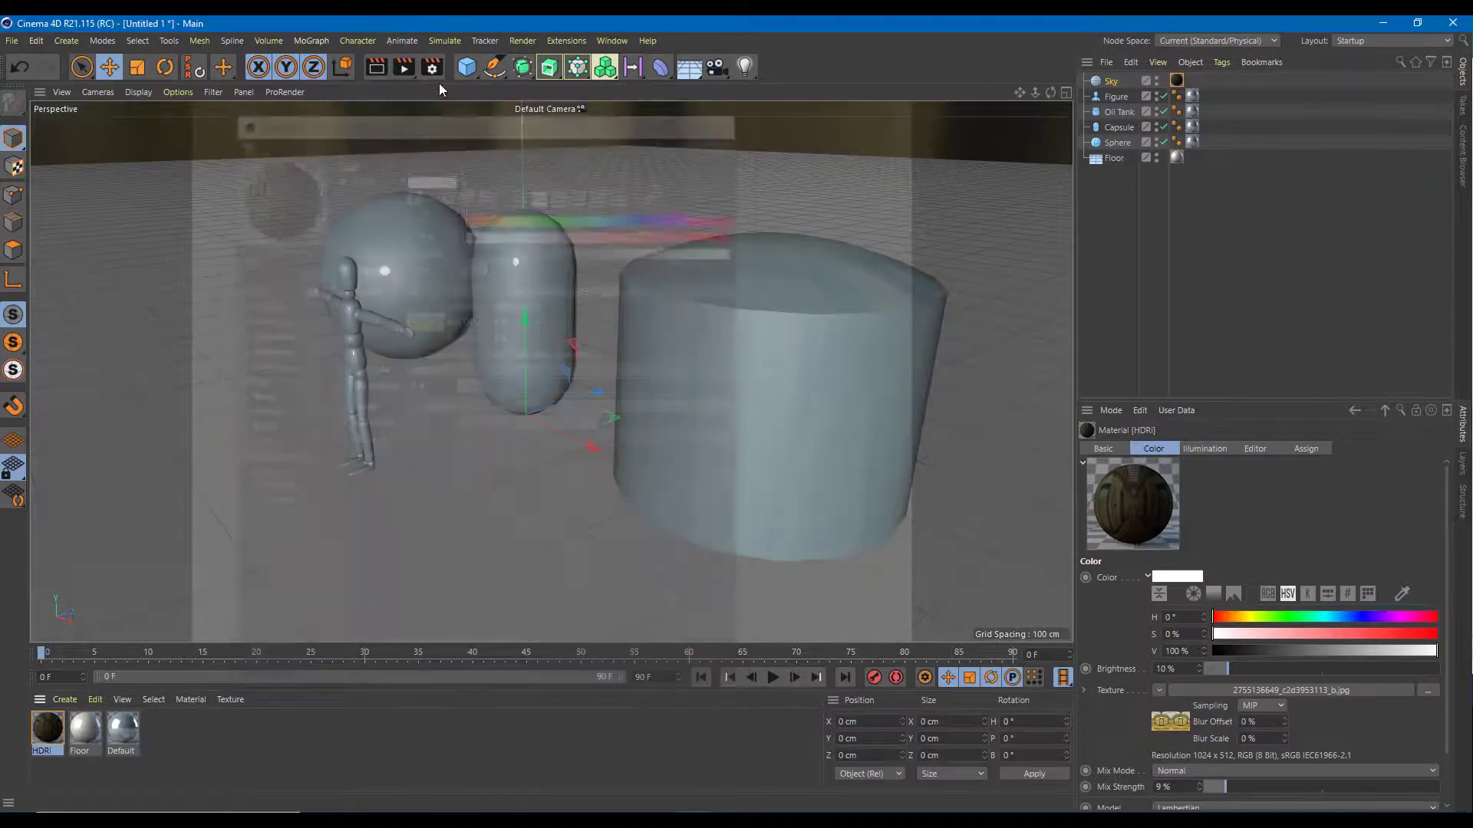
click(406, 67)
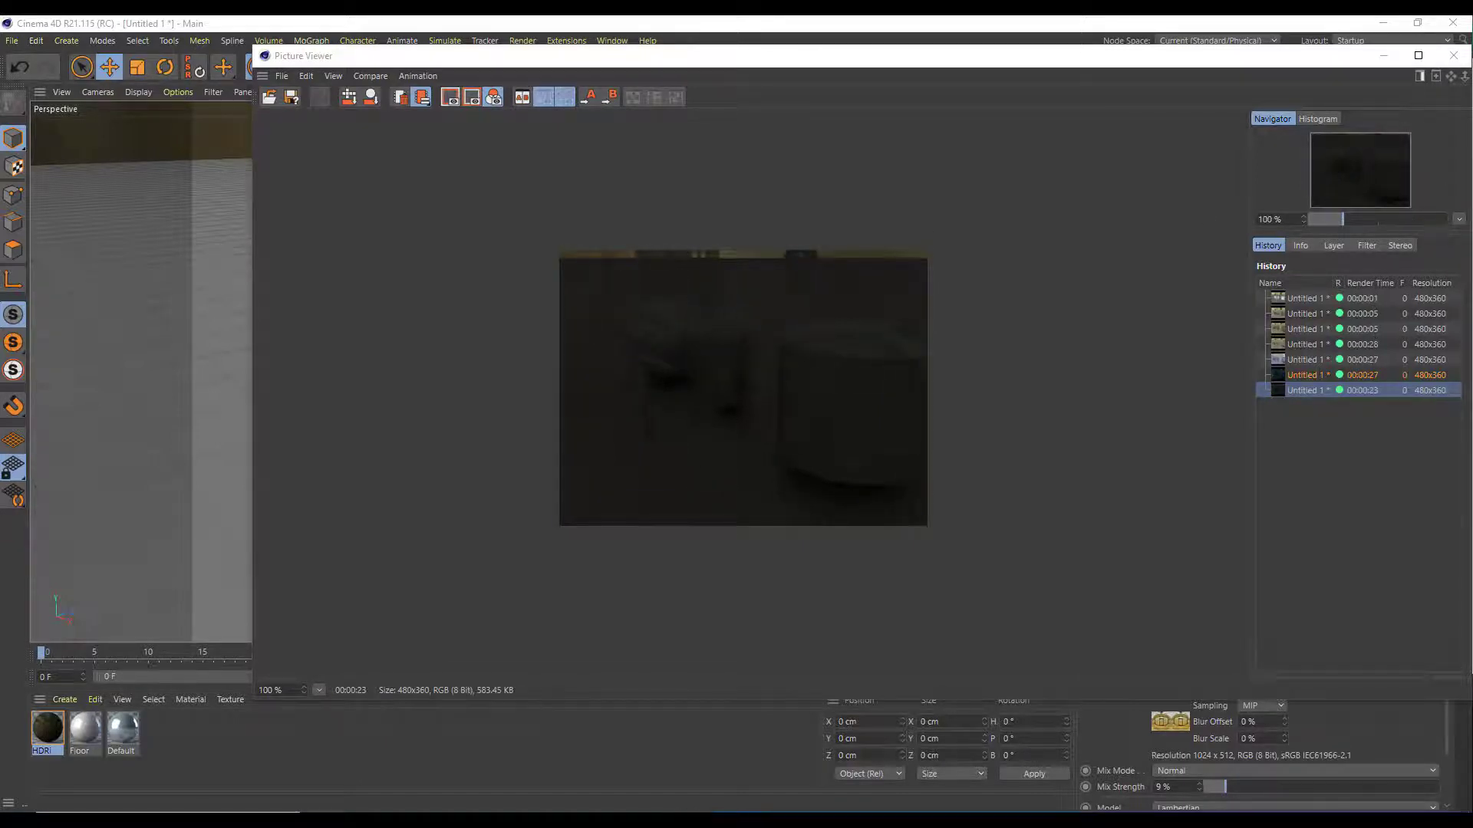
click(1453, 56)
Step: Raise the HDRi material's Color brightness and texture mix strength back to 100%
alt+drag(434, 375, 589, 380)
double_click(55, 727)
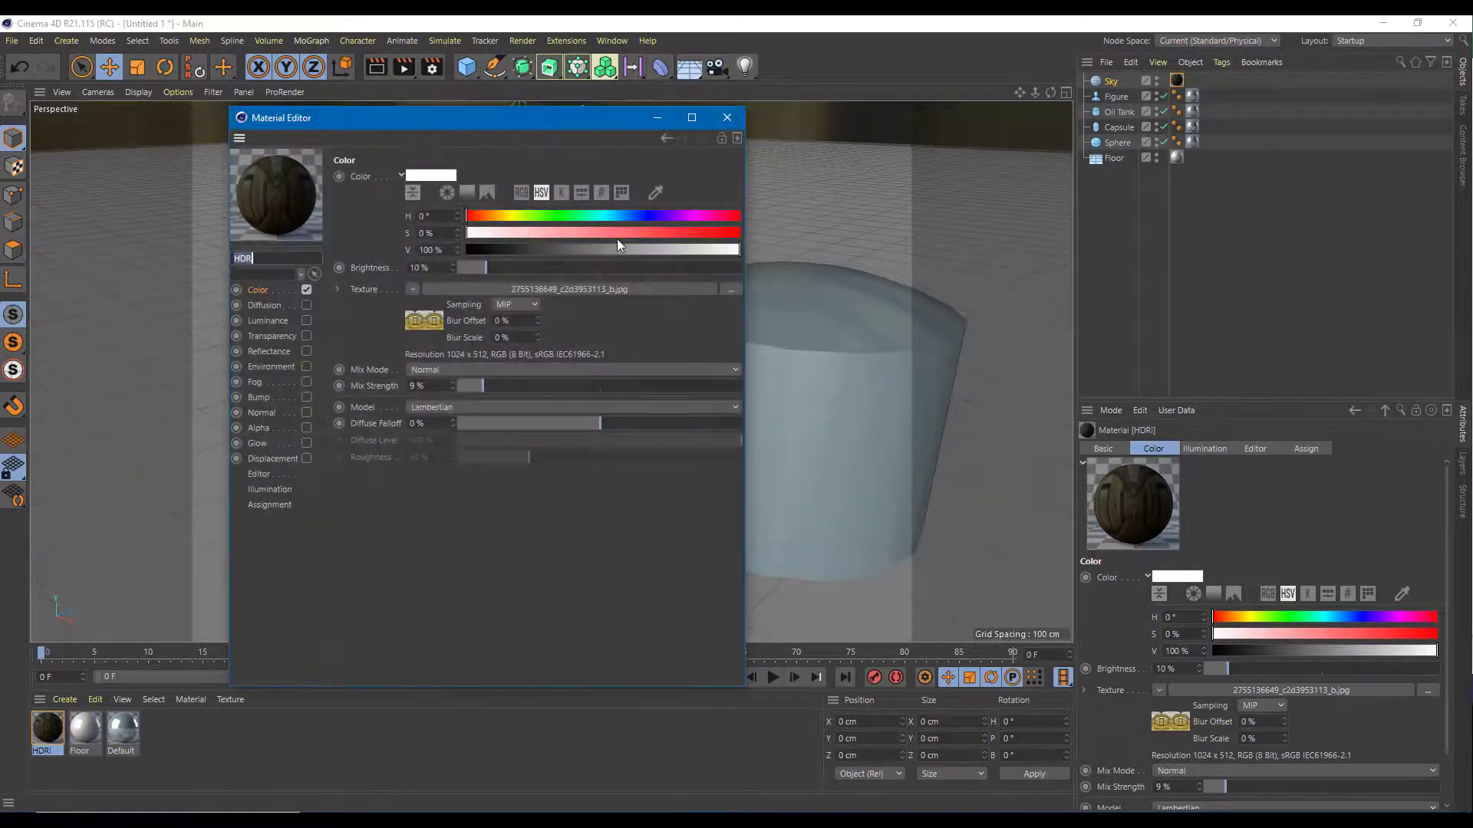
drag(581, 269, 748, 275)
drag(587, 386, 746, 387)
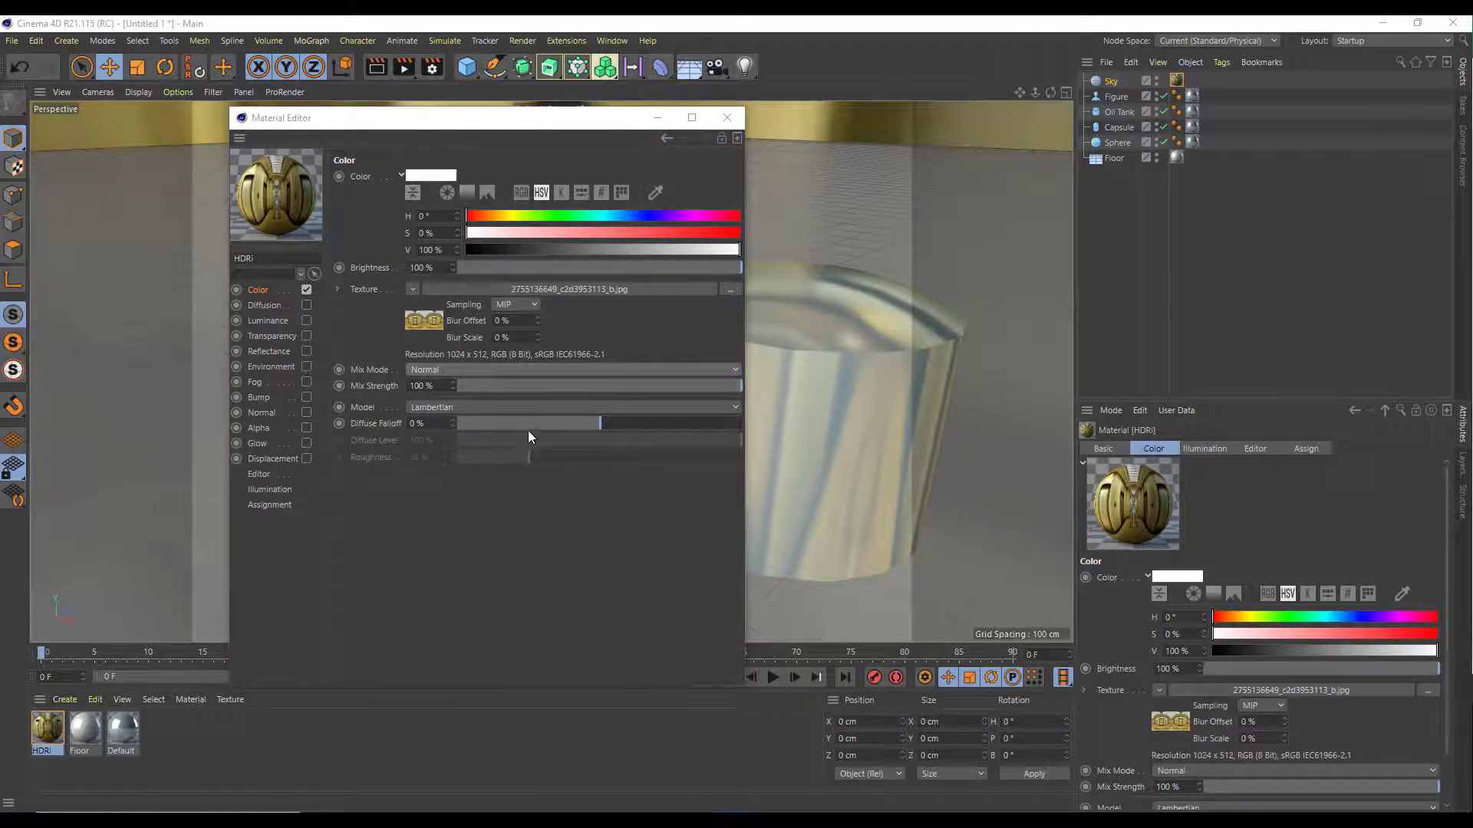
Step: Try the Add and Subtract mix modes on the HDRi material's Color texture and set the mode to Multiply
click(471, 371)
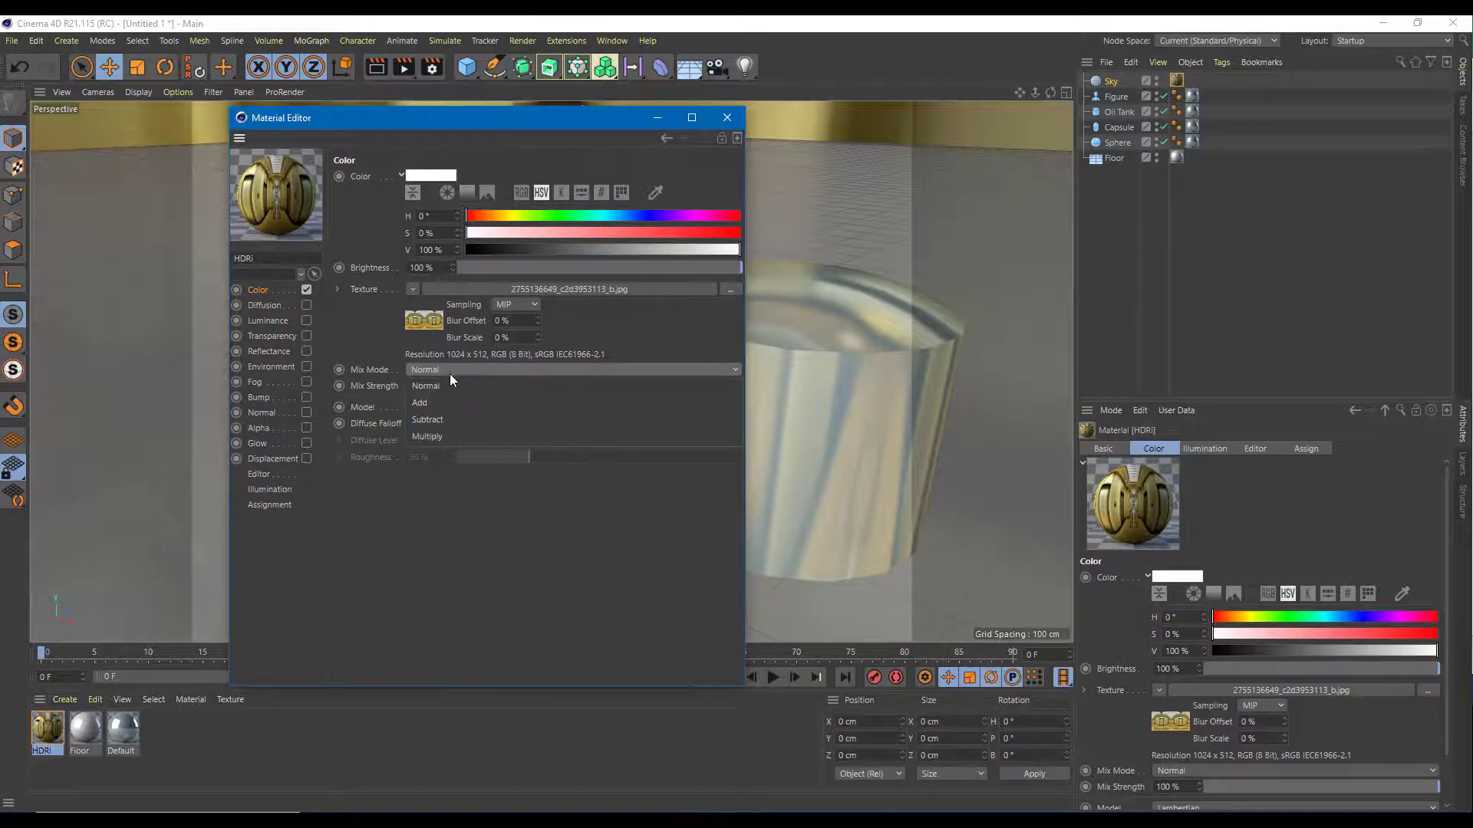
click(425, 406)
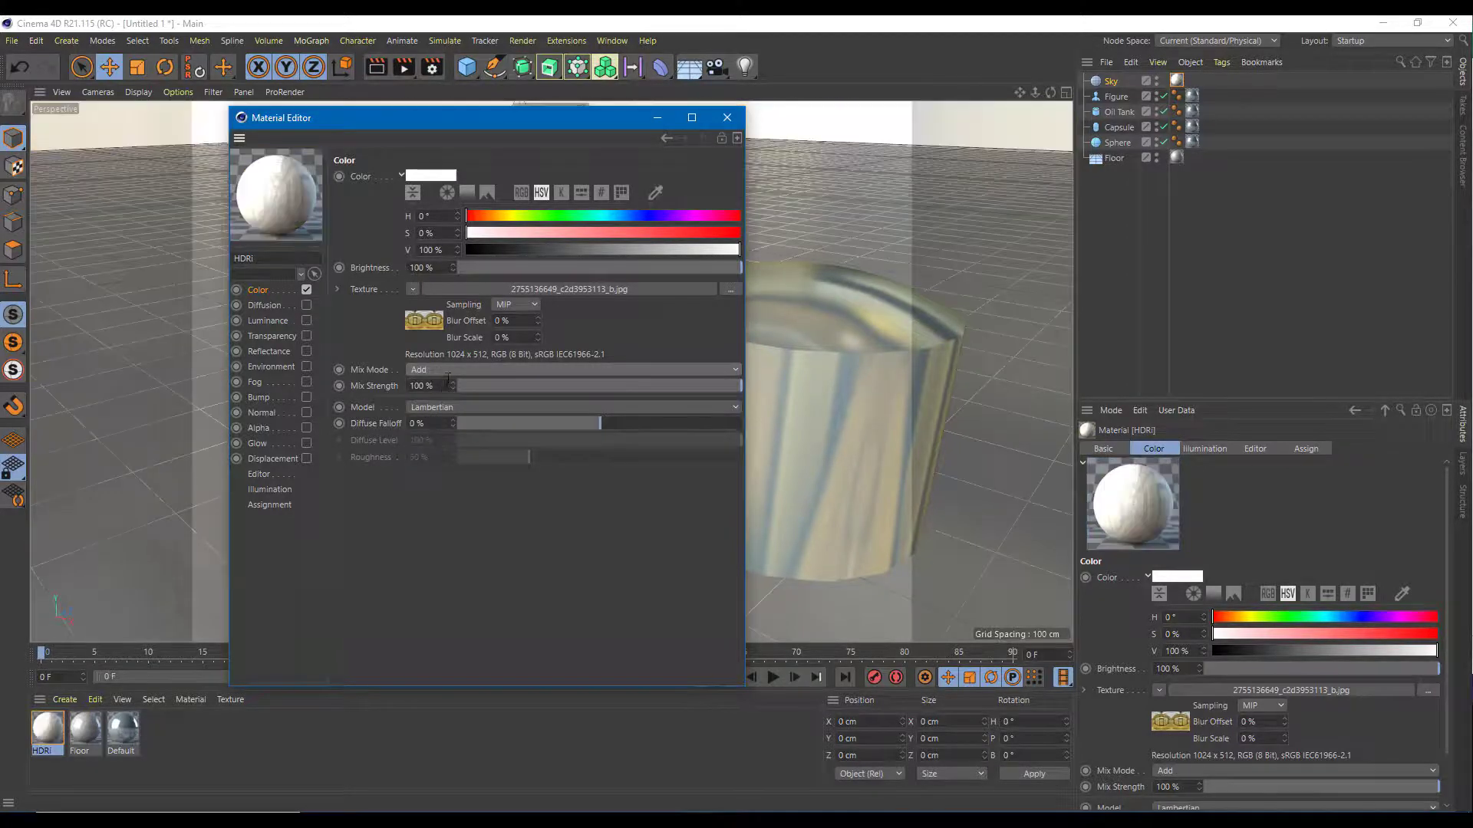
click(444, 370)
click(448, 419)
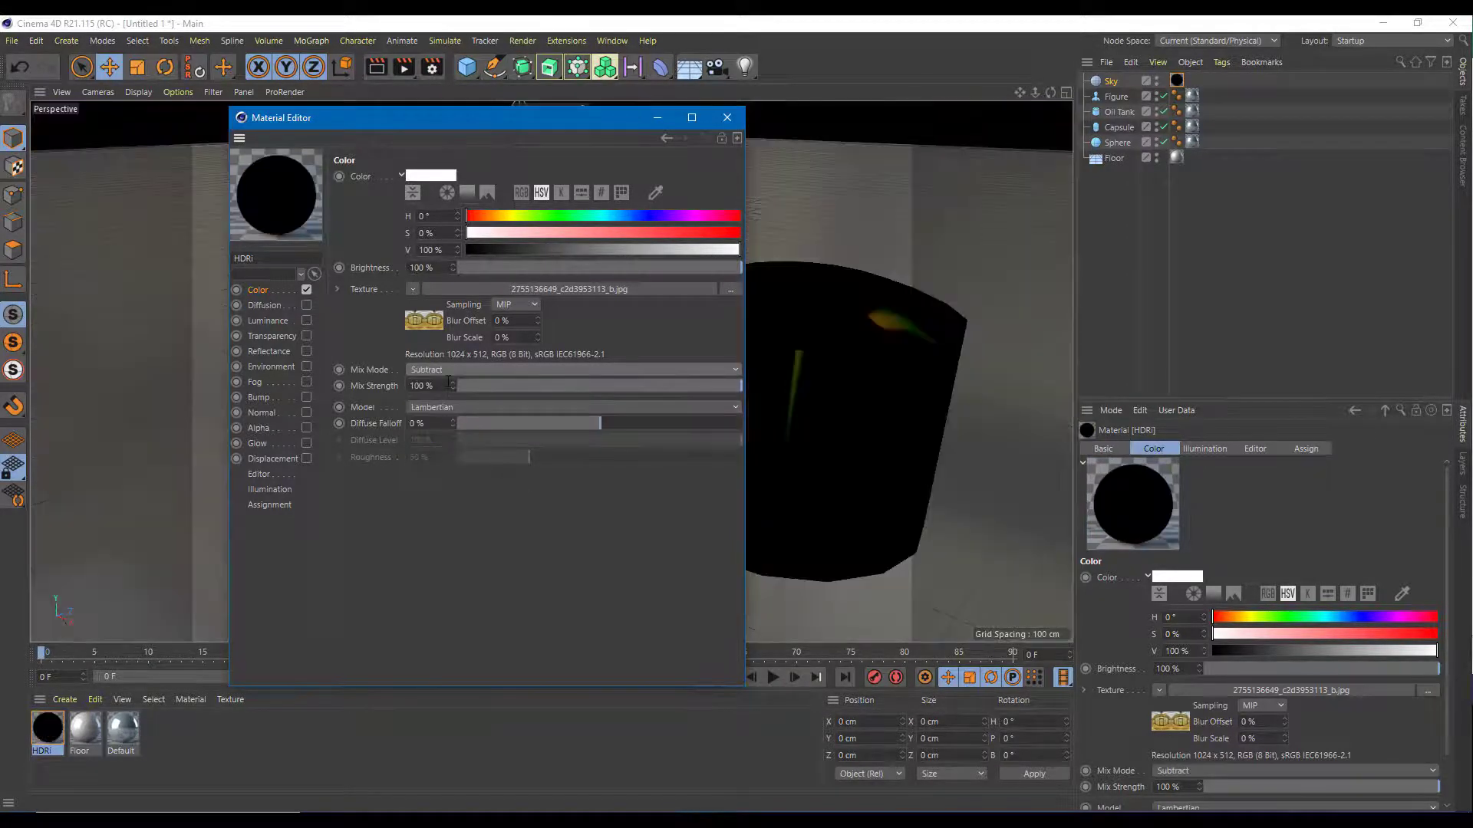
click(445, 370)
click(445, 431)
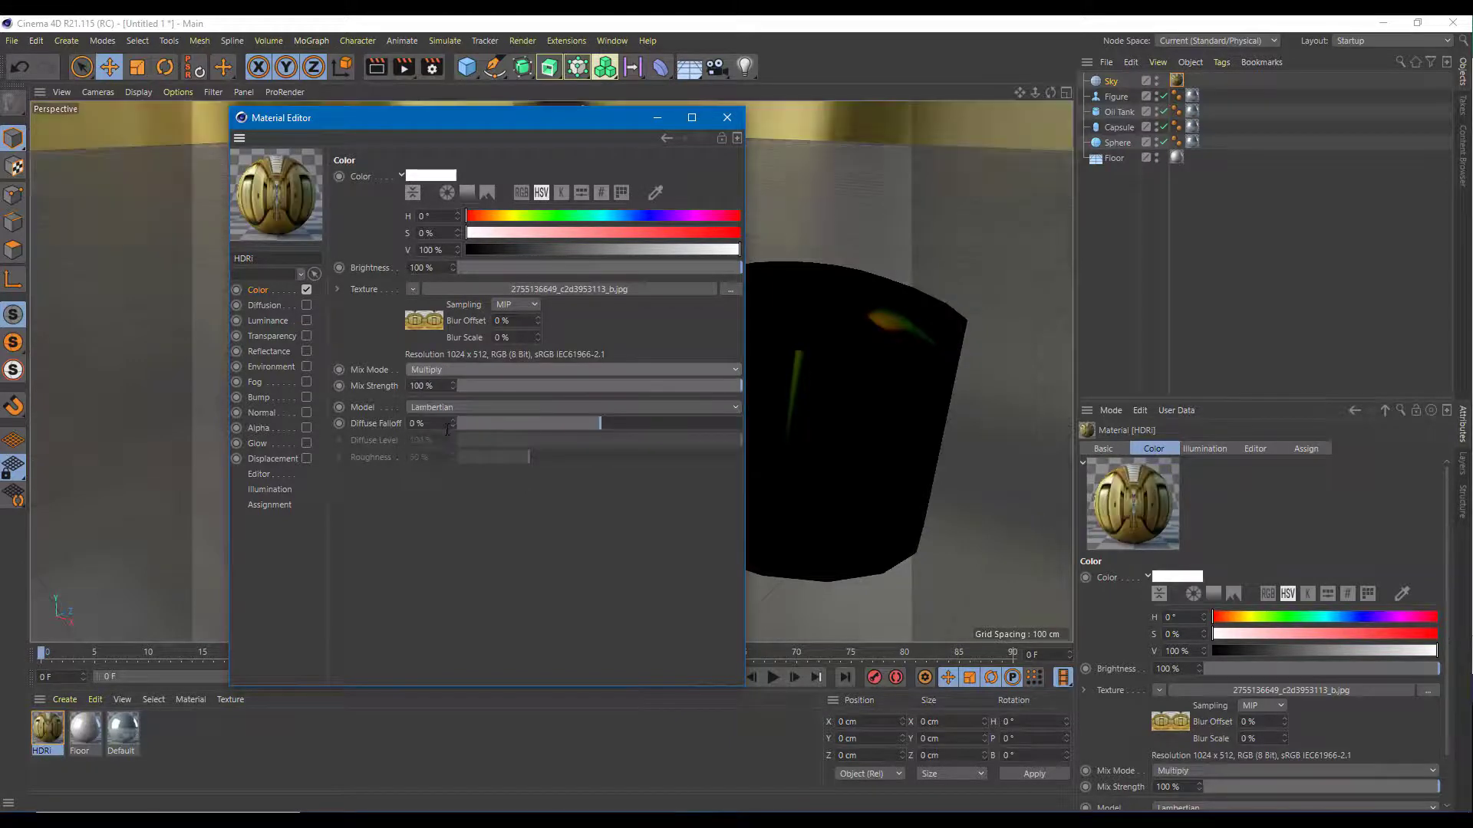
click(434, 322)
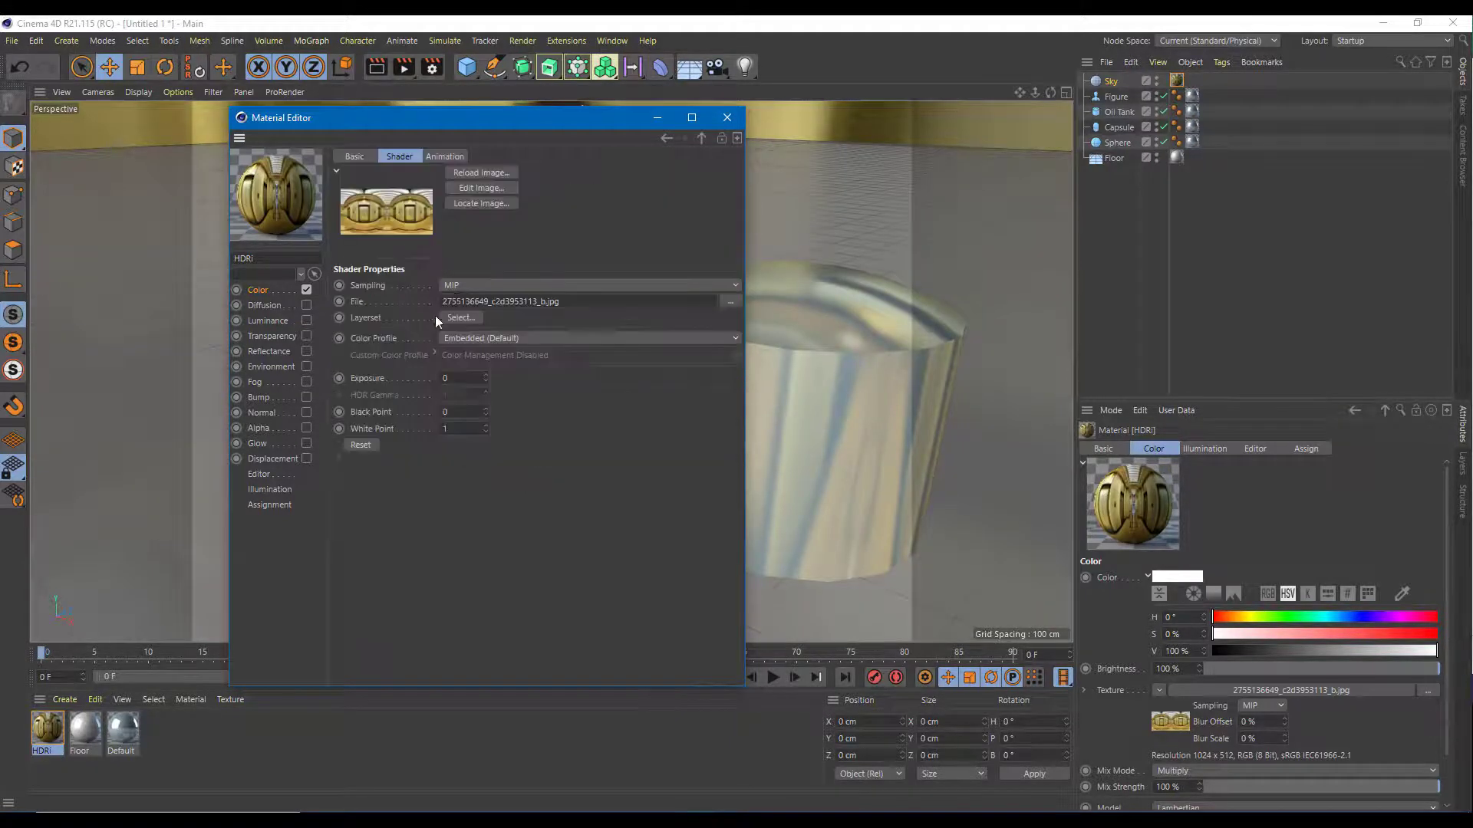
click(732, 302)
double_click(469, 274)
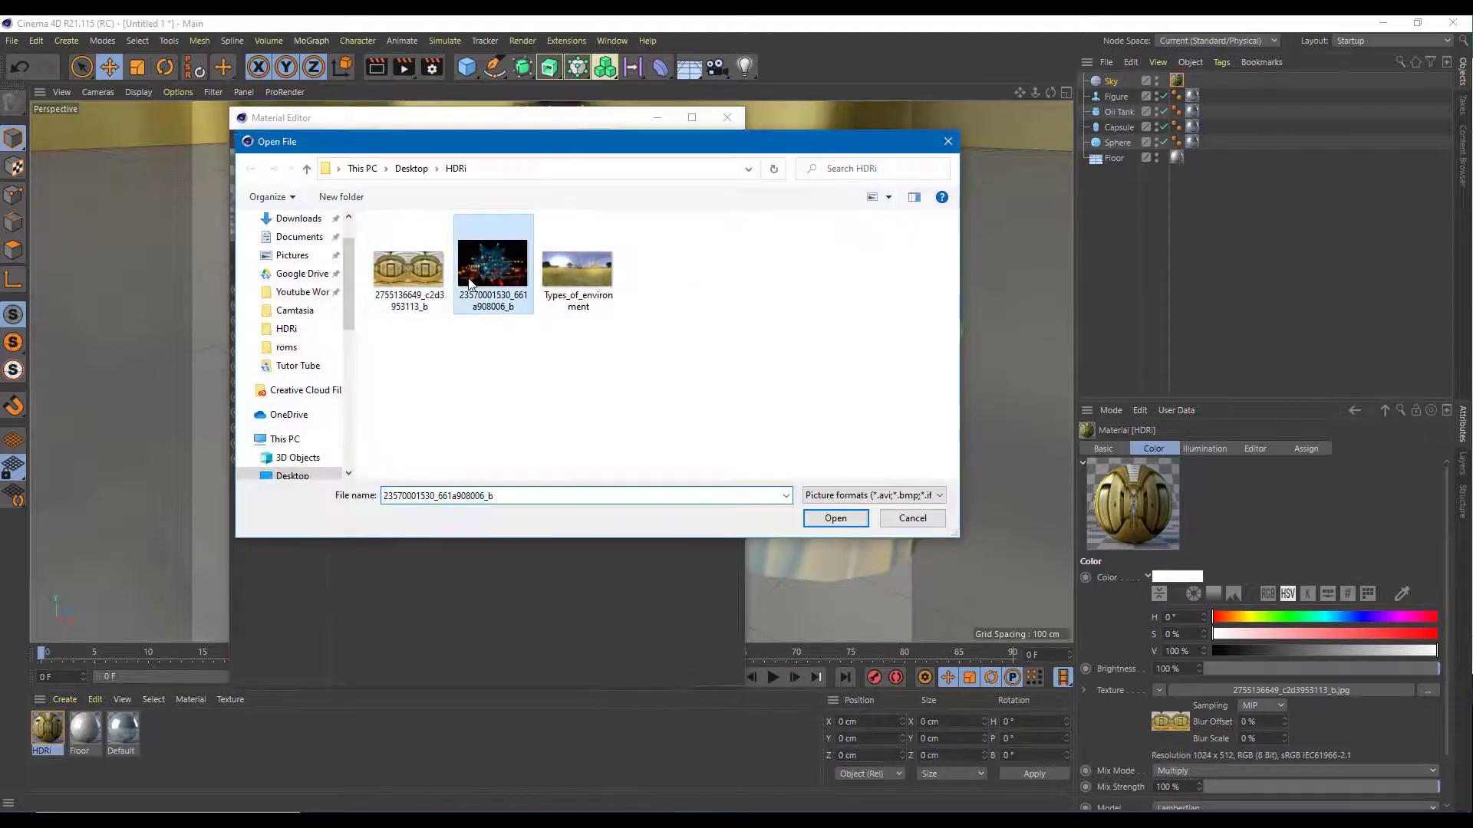
click(788, 488)
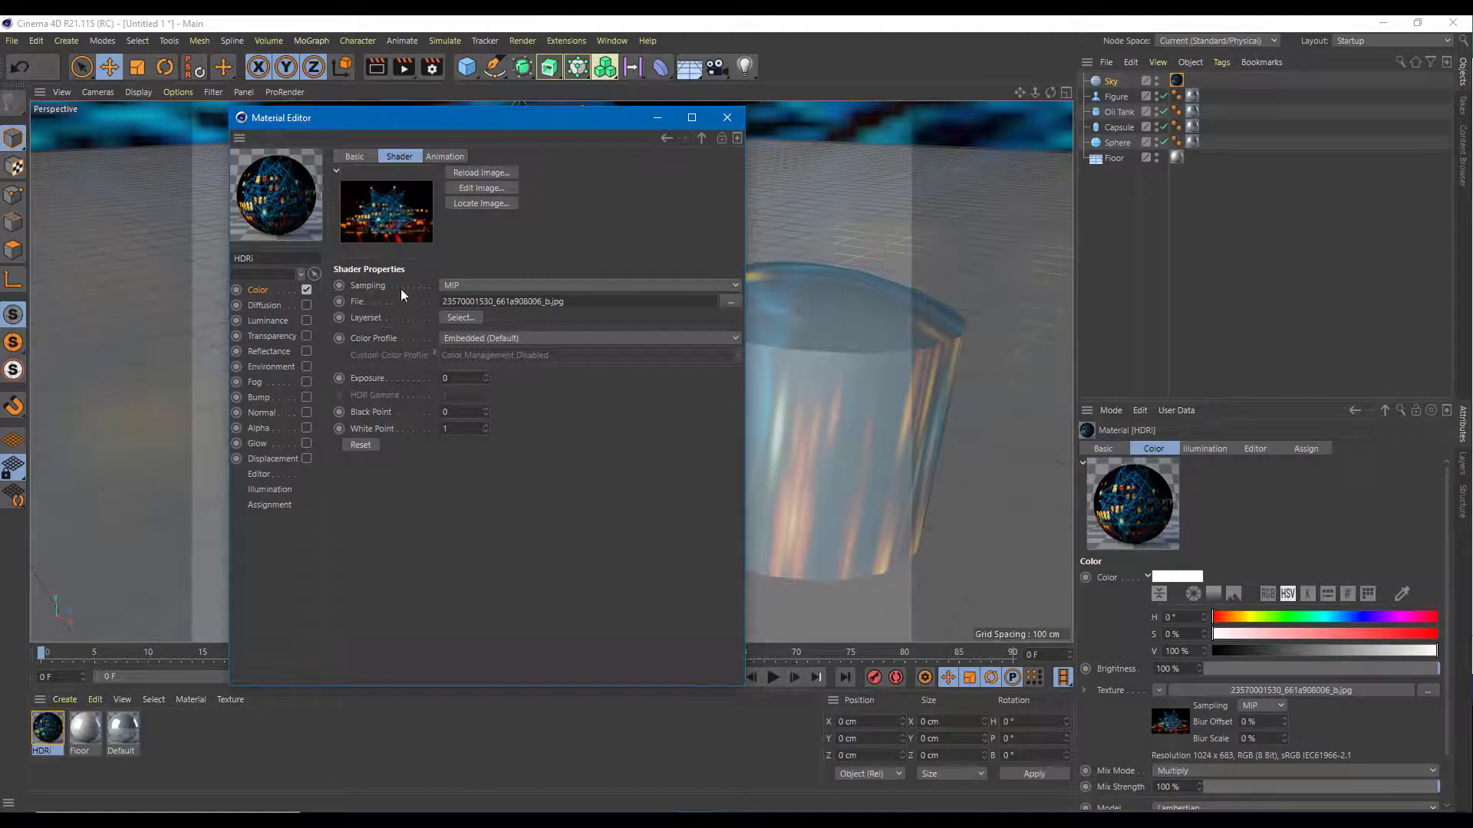
click(261, 291)
click(454, 369)
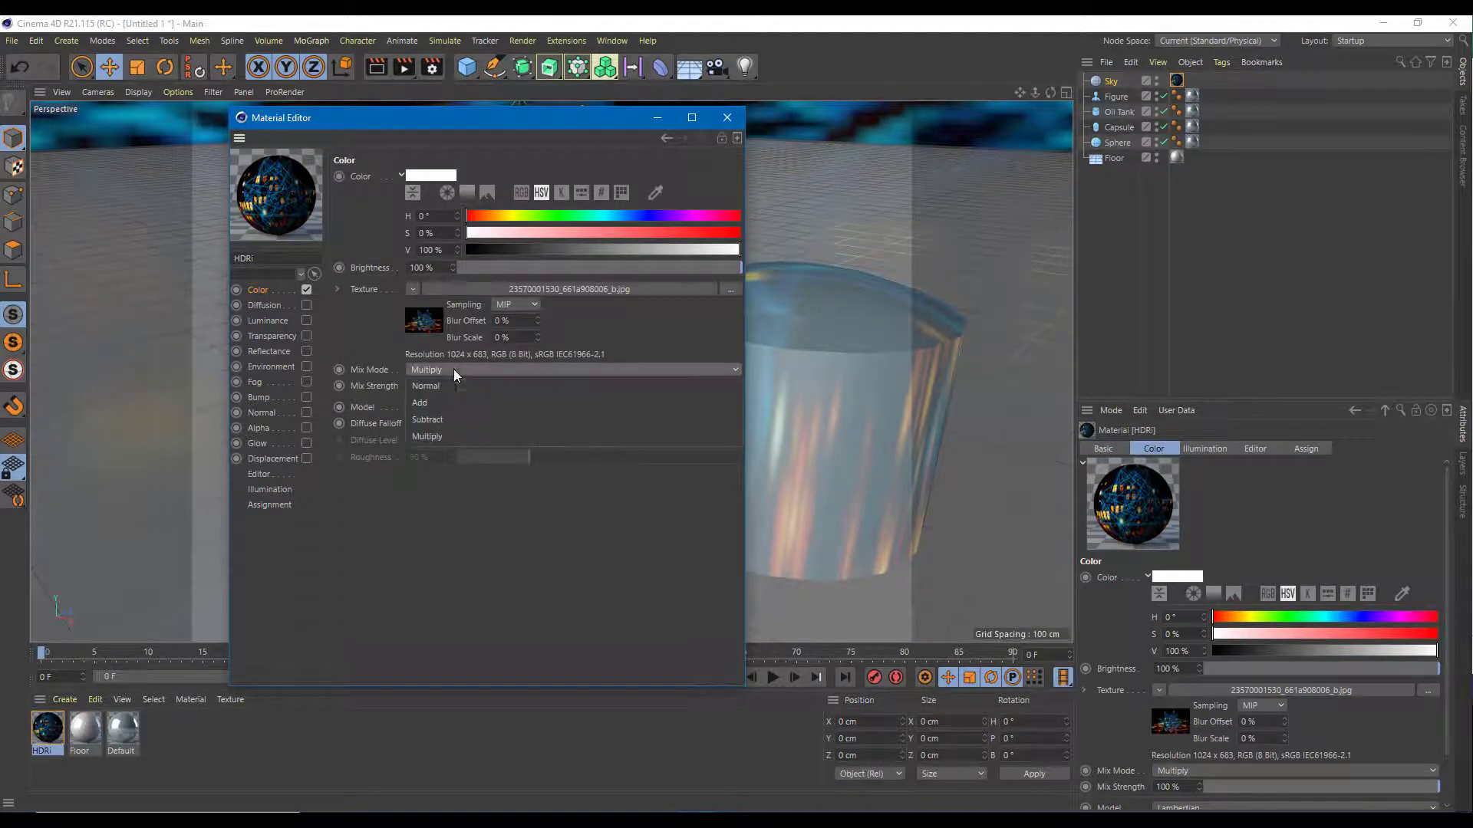
click(453, 383)
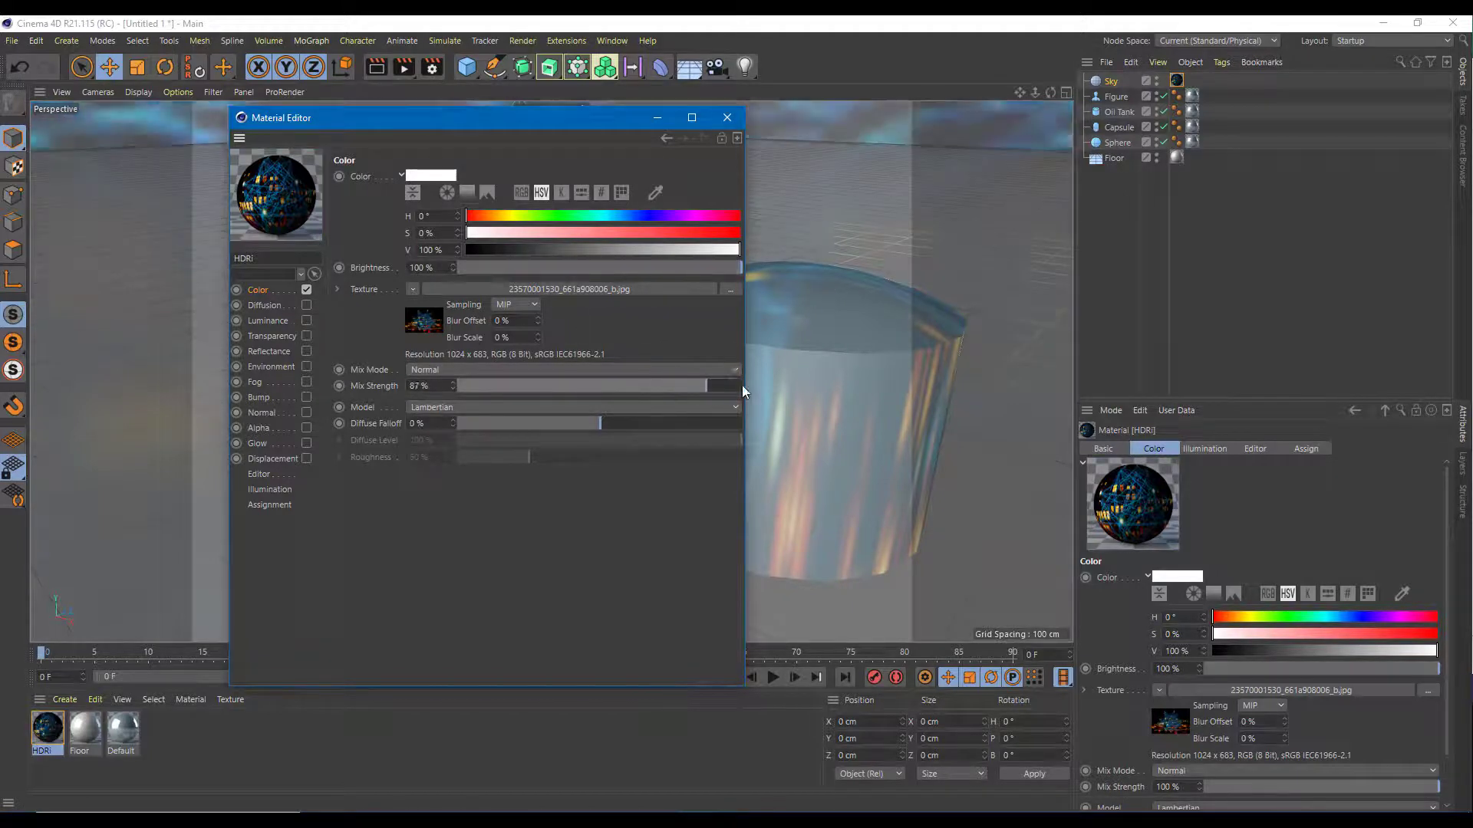
Step: Try a Diffuse Falloff of -49% on the HDRi material's Color channel and reset it to 0%
drag(653, 422, 530, 423)
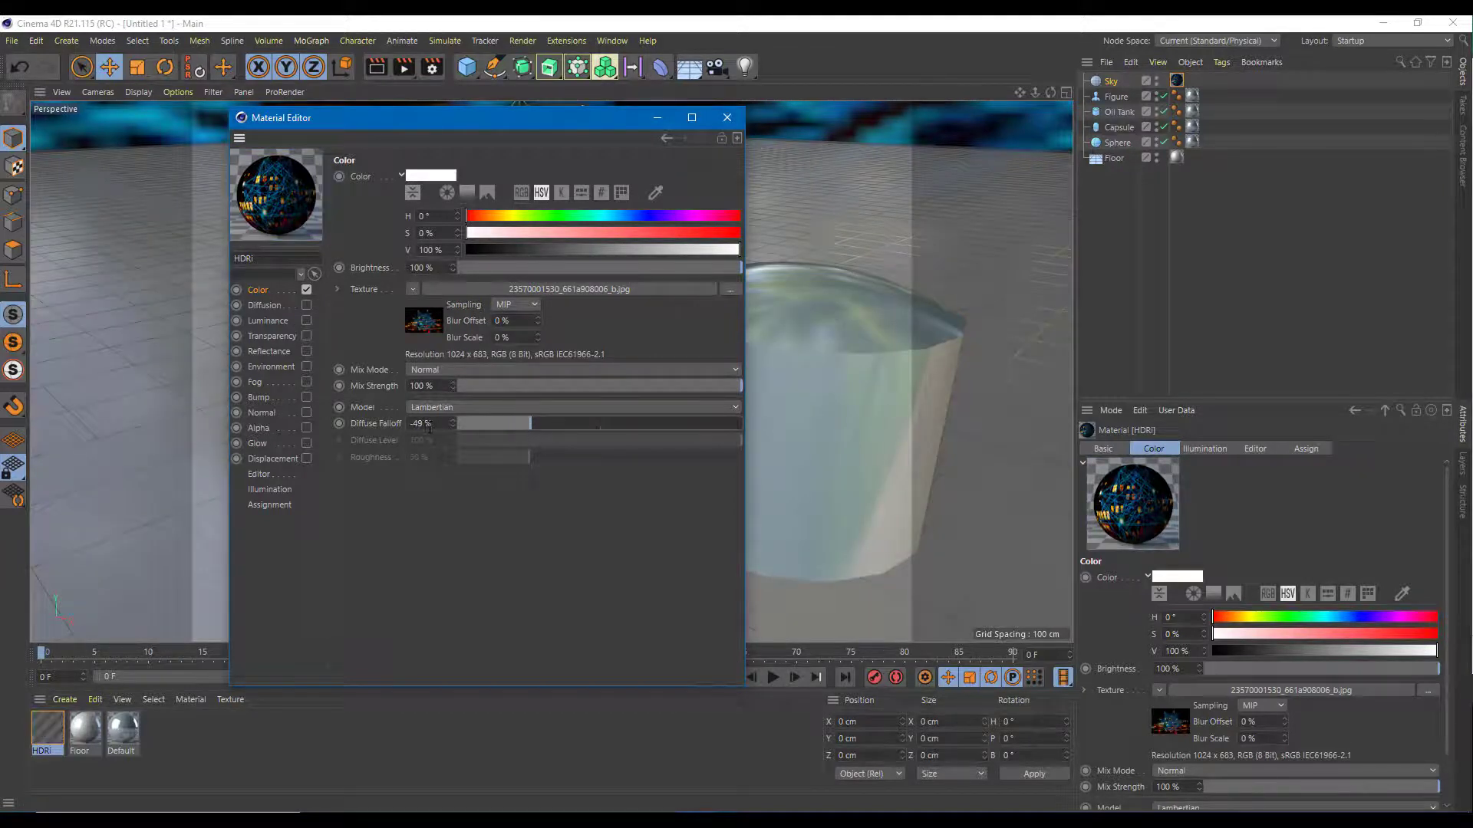
drag(439, 422, 335, 415)
text(0)
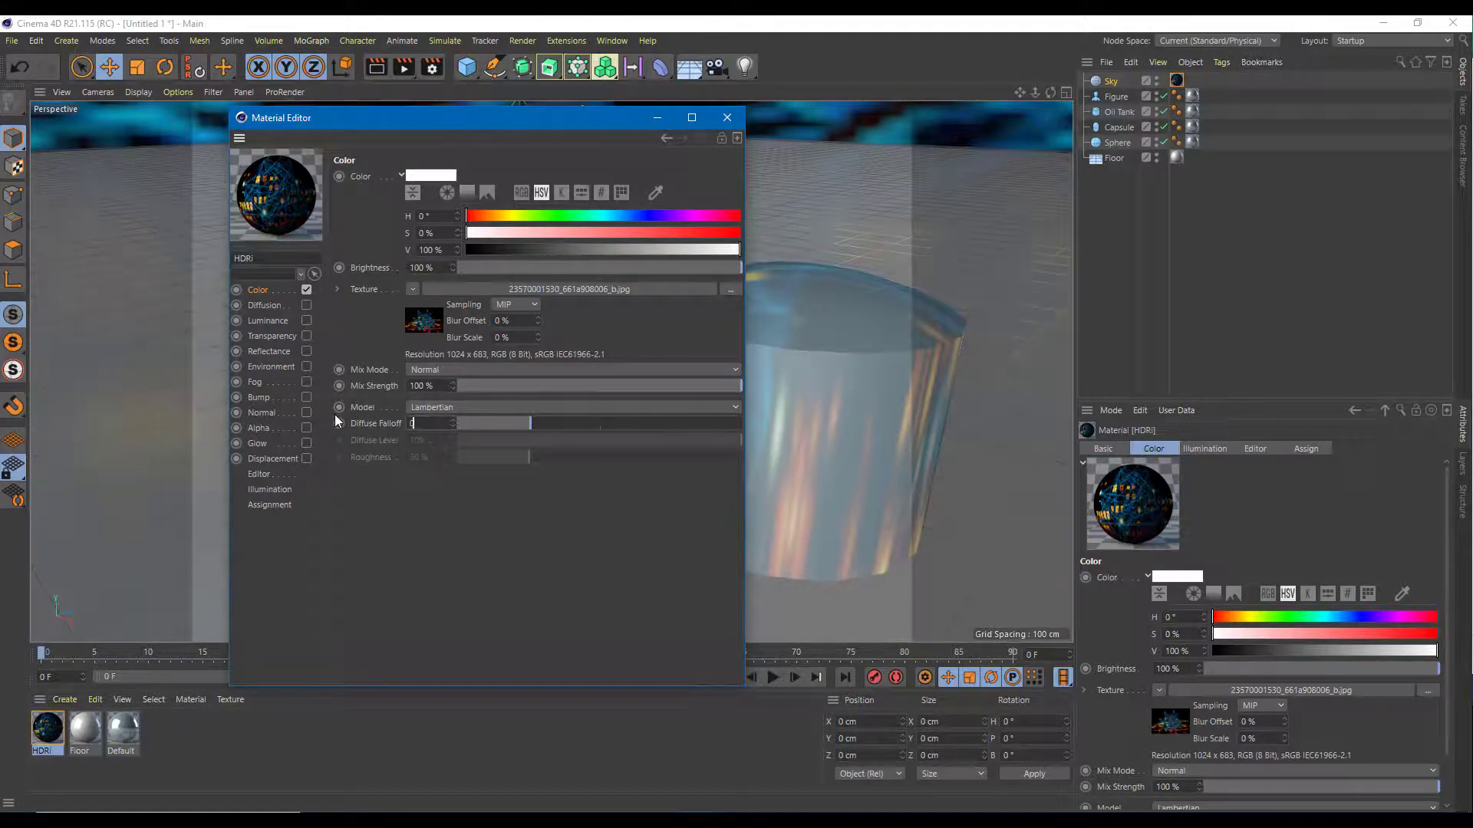
key(Return)
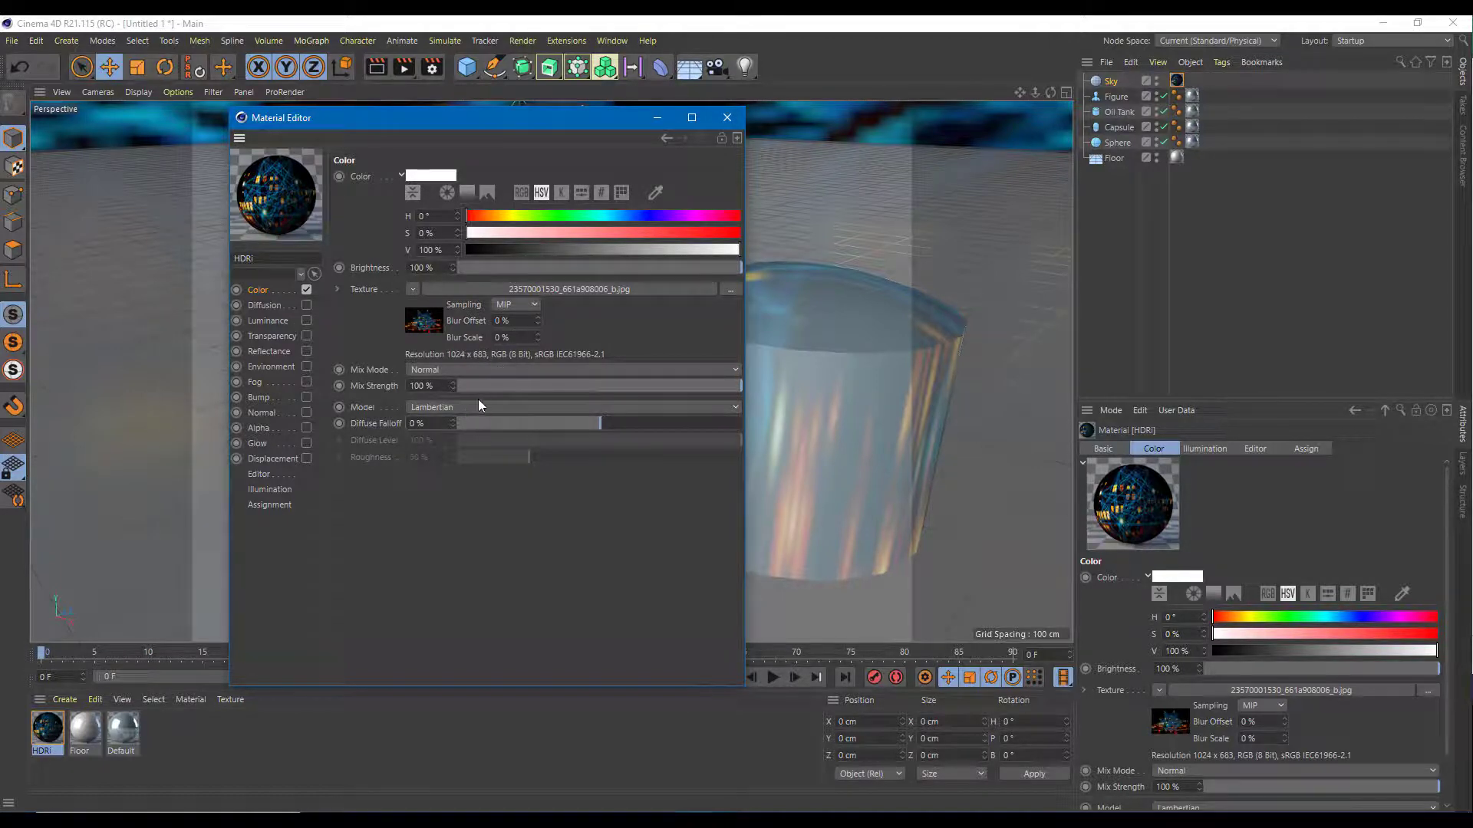
Step: Set the HDRi material's Diffuse Falloff to 1% and keep Lambertian as the Color model
click(452, 419)
click(448, 407)
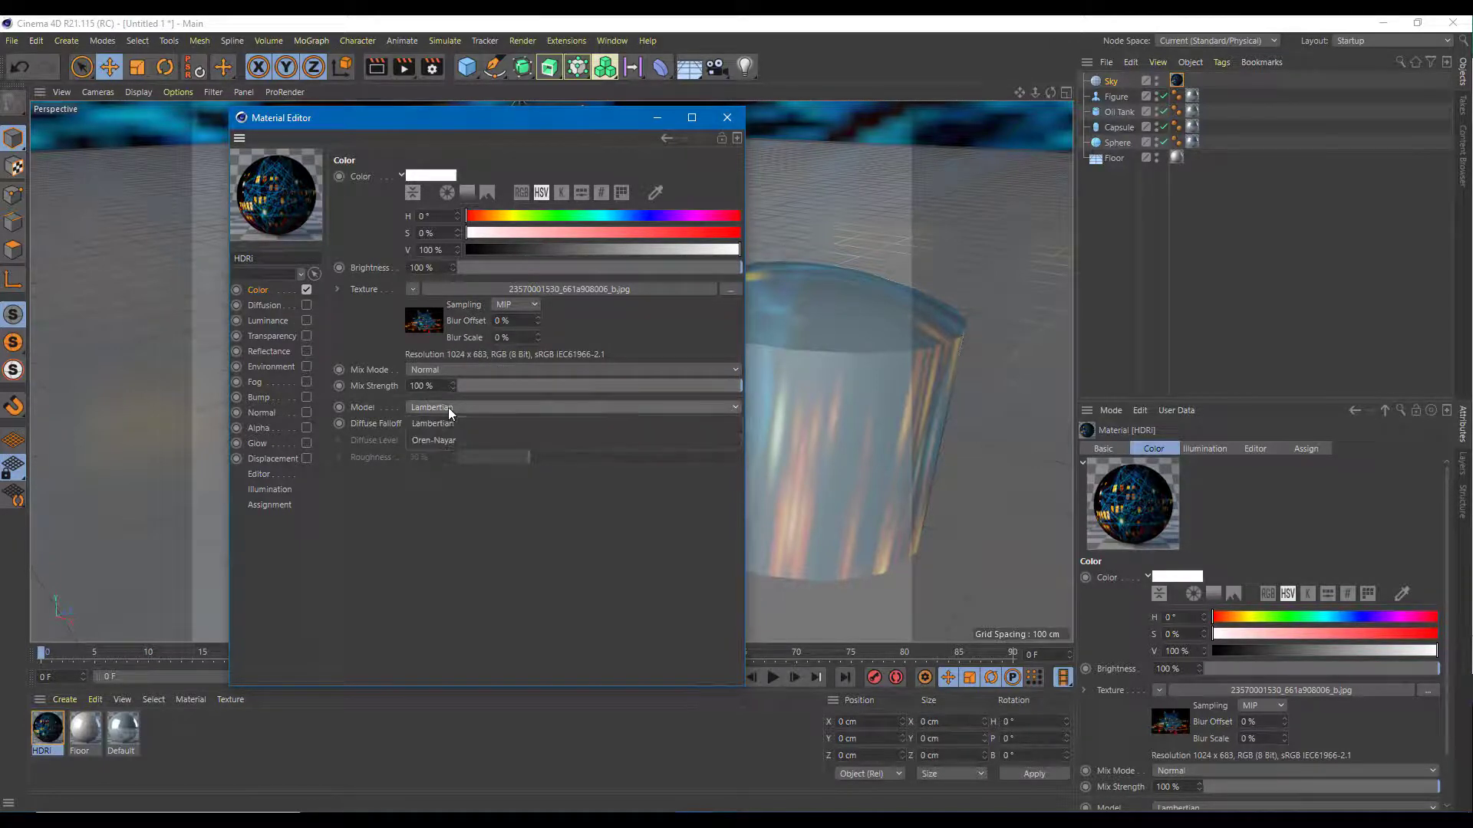
click(454, 429)
Step: Set the HDRi Color texture's mix mode to Add with a mix strength of 100%
click(461, 368)
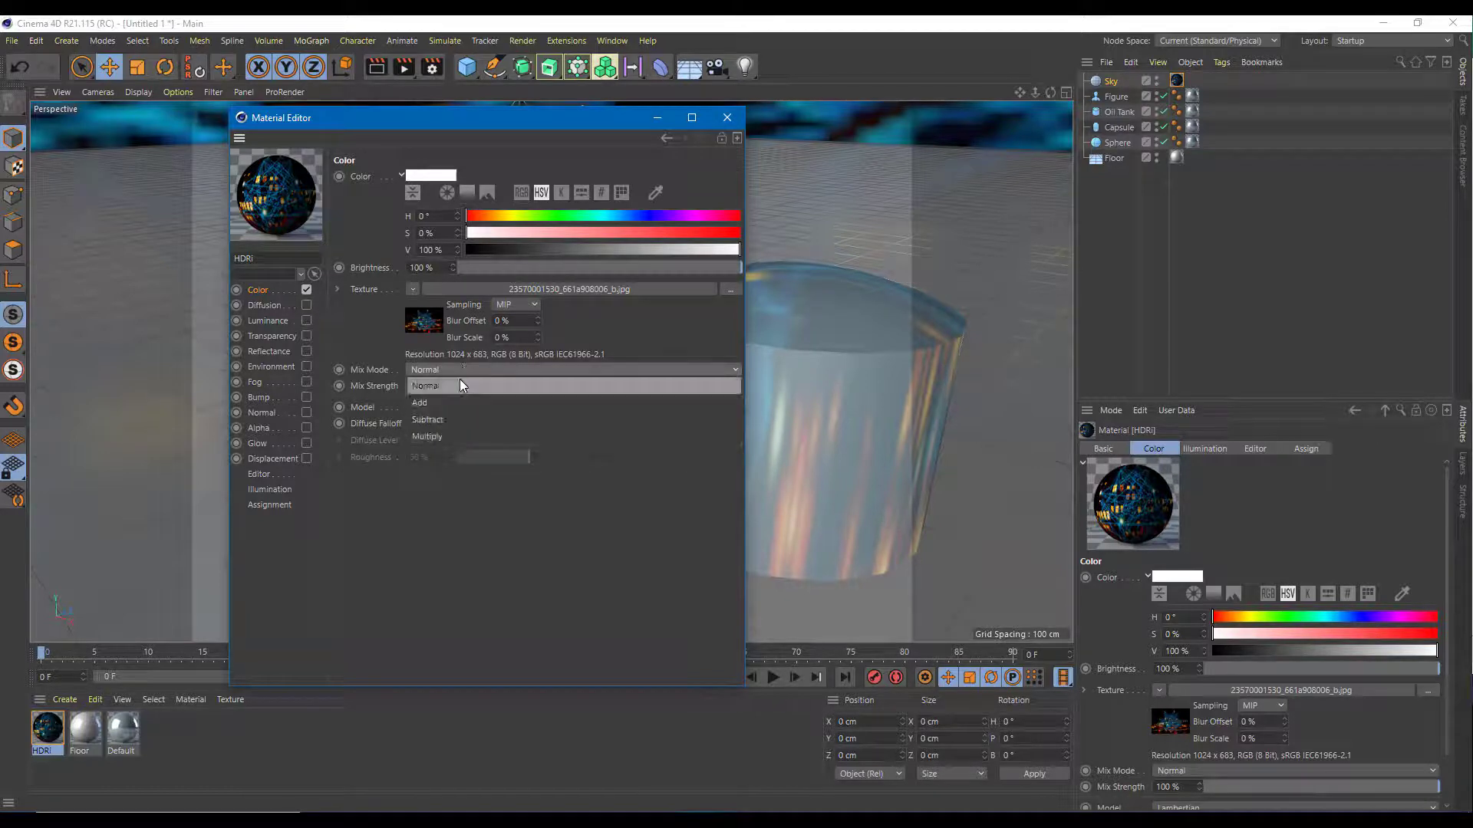
click(453, 400)
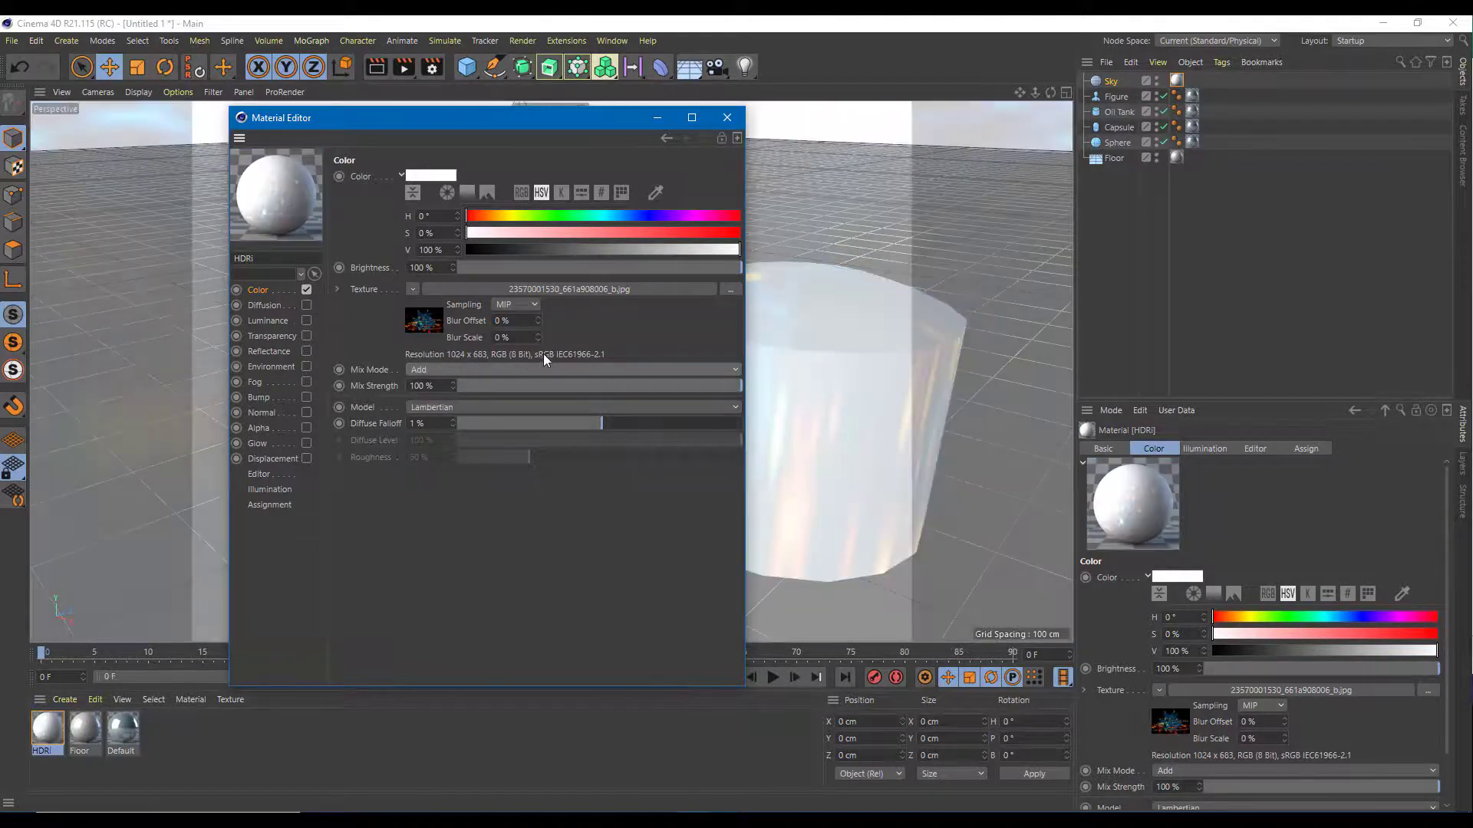
drag(554, 385, 744, 394)
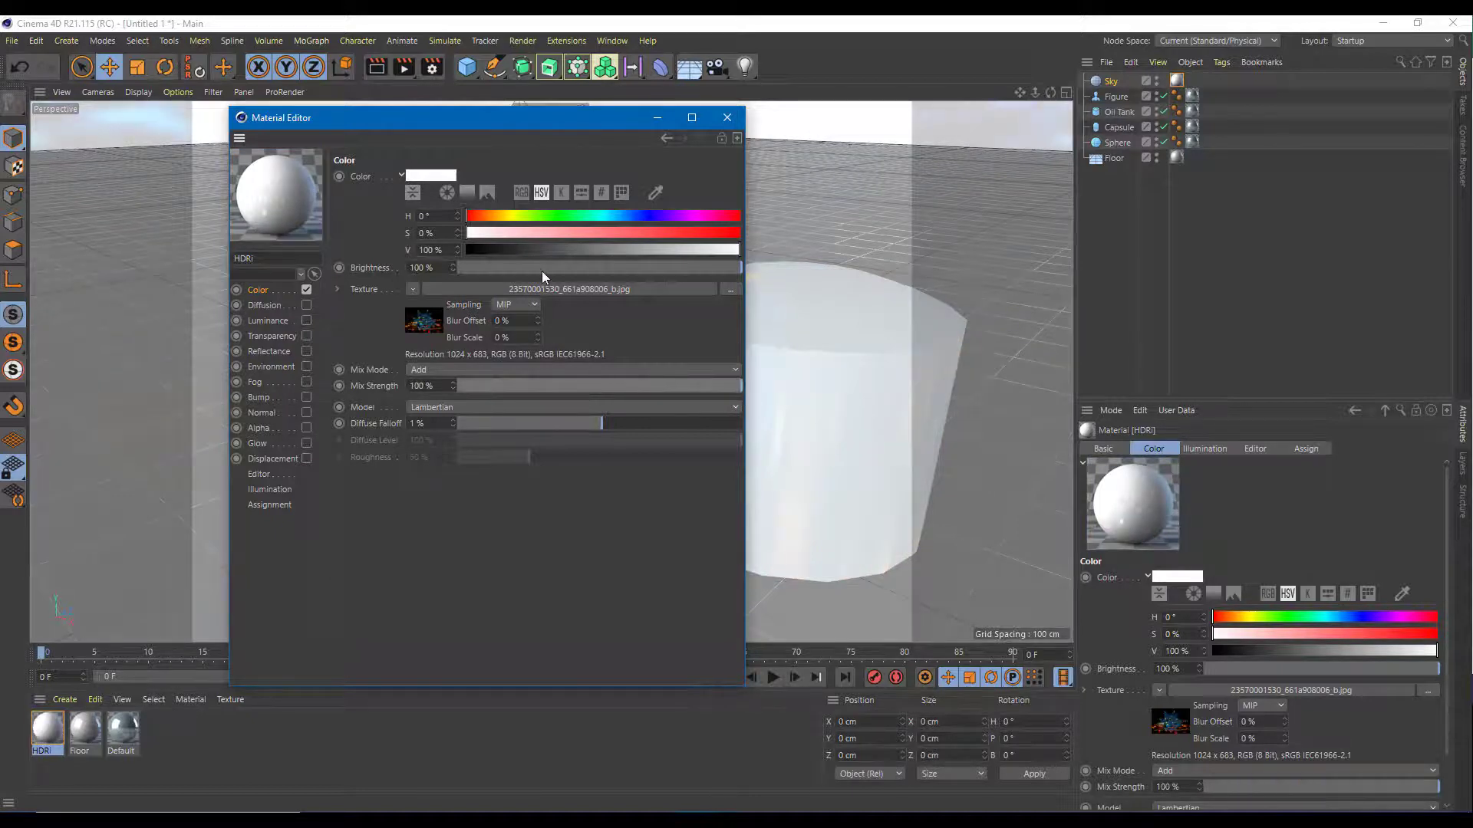
Step: Lower the HDRi material's Color brightness to 14% and render the scene to the Picture Viewer
drag(541, 270, 602, 278)
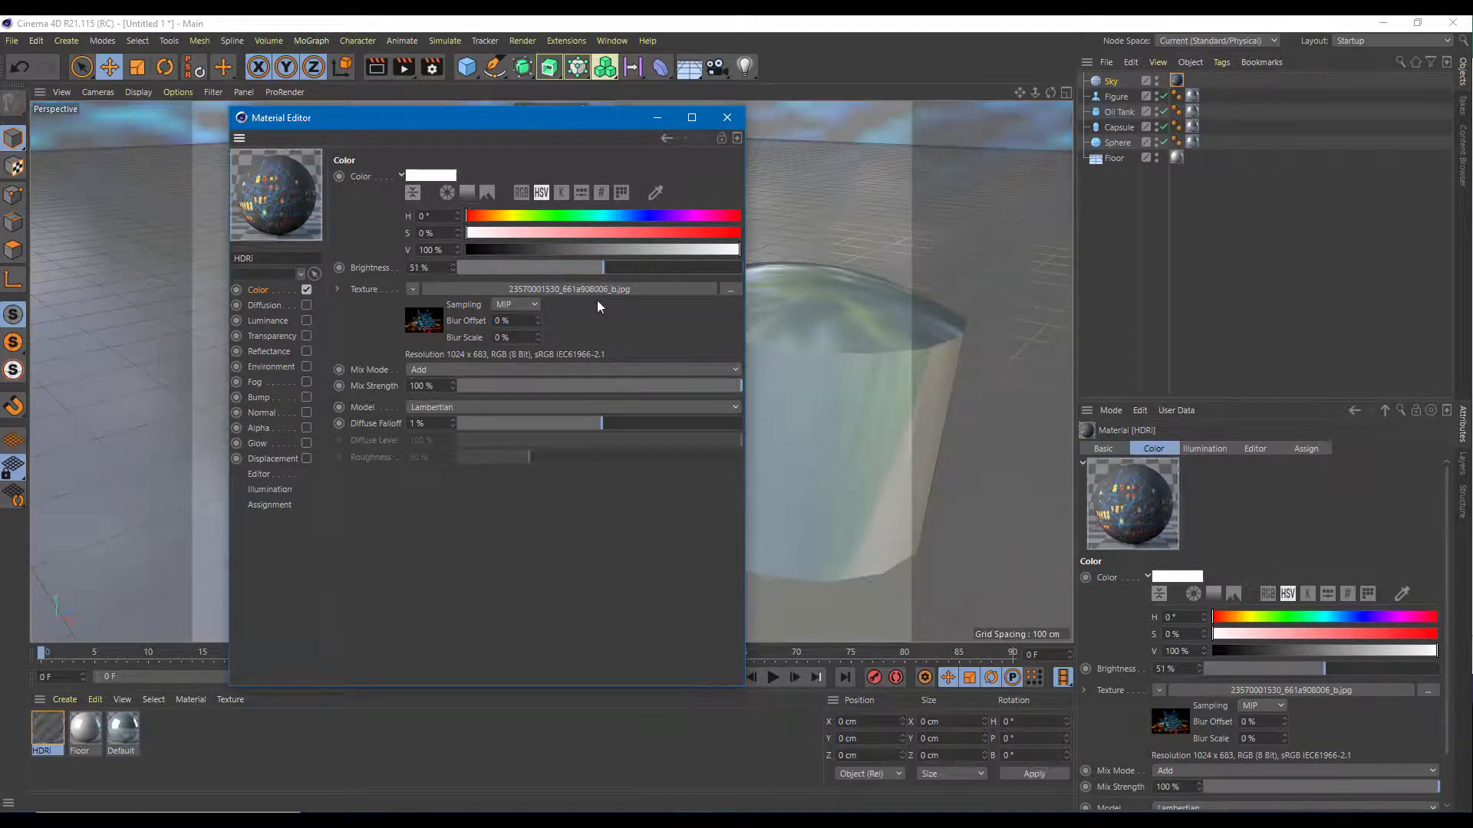
click(489, 269)
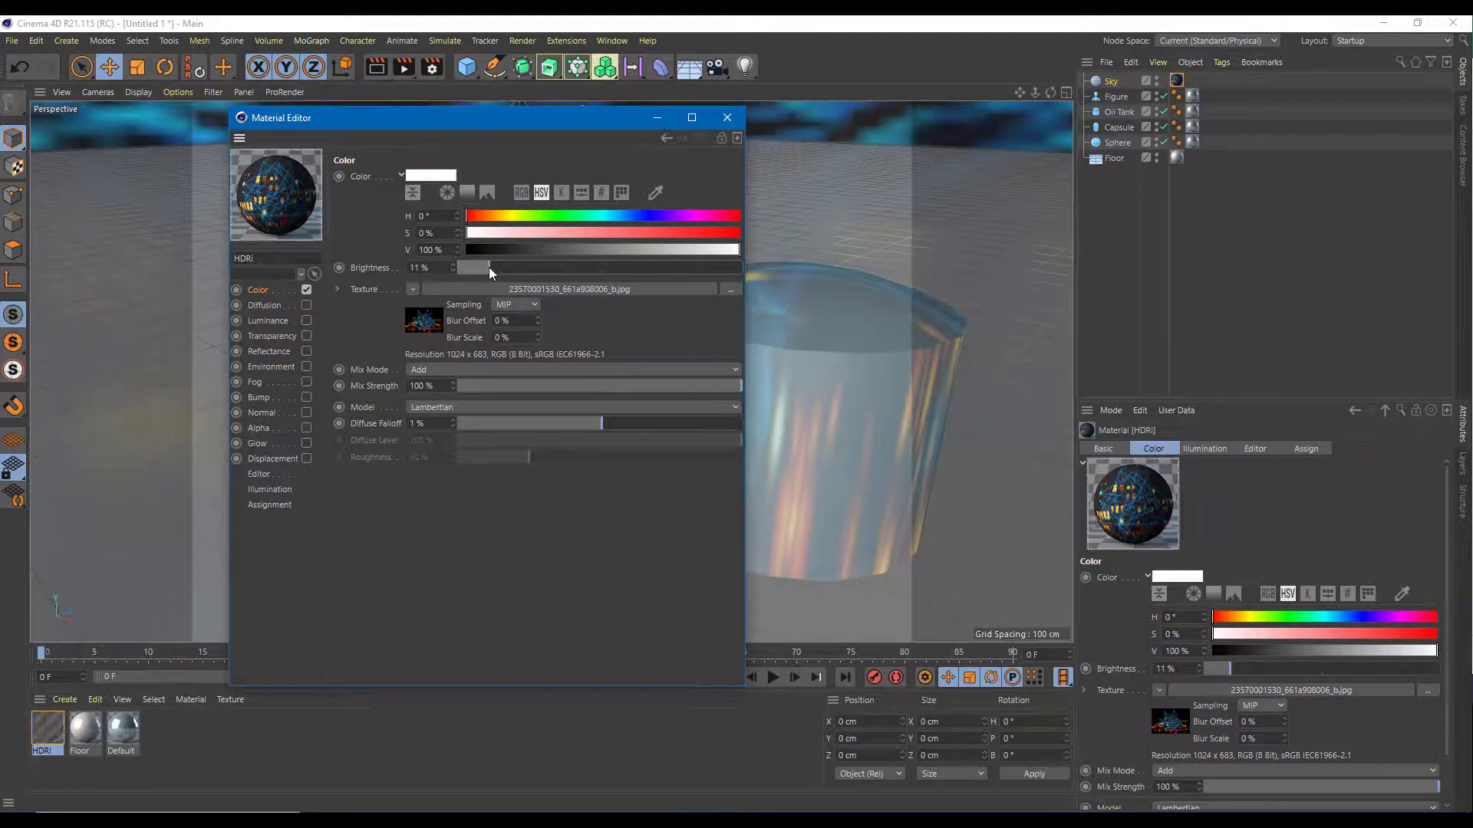
drag(490, 267, 497, 270)
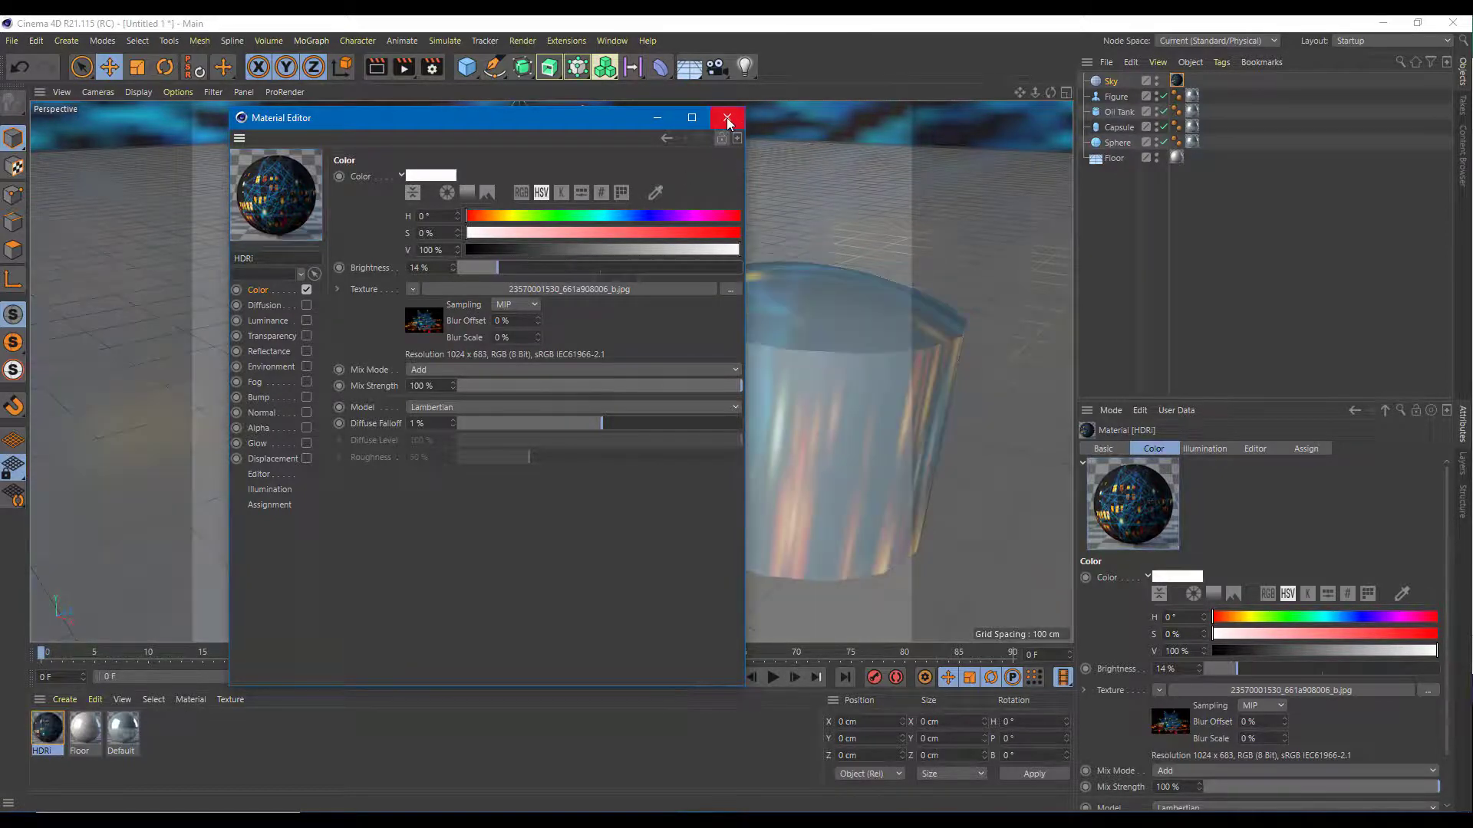
click(725, 117)
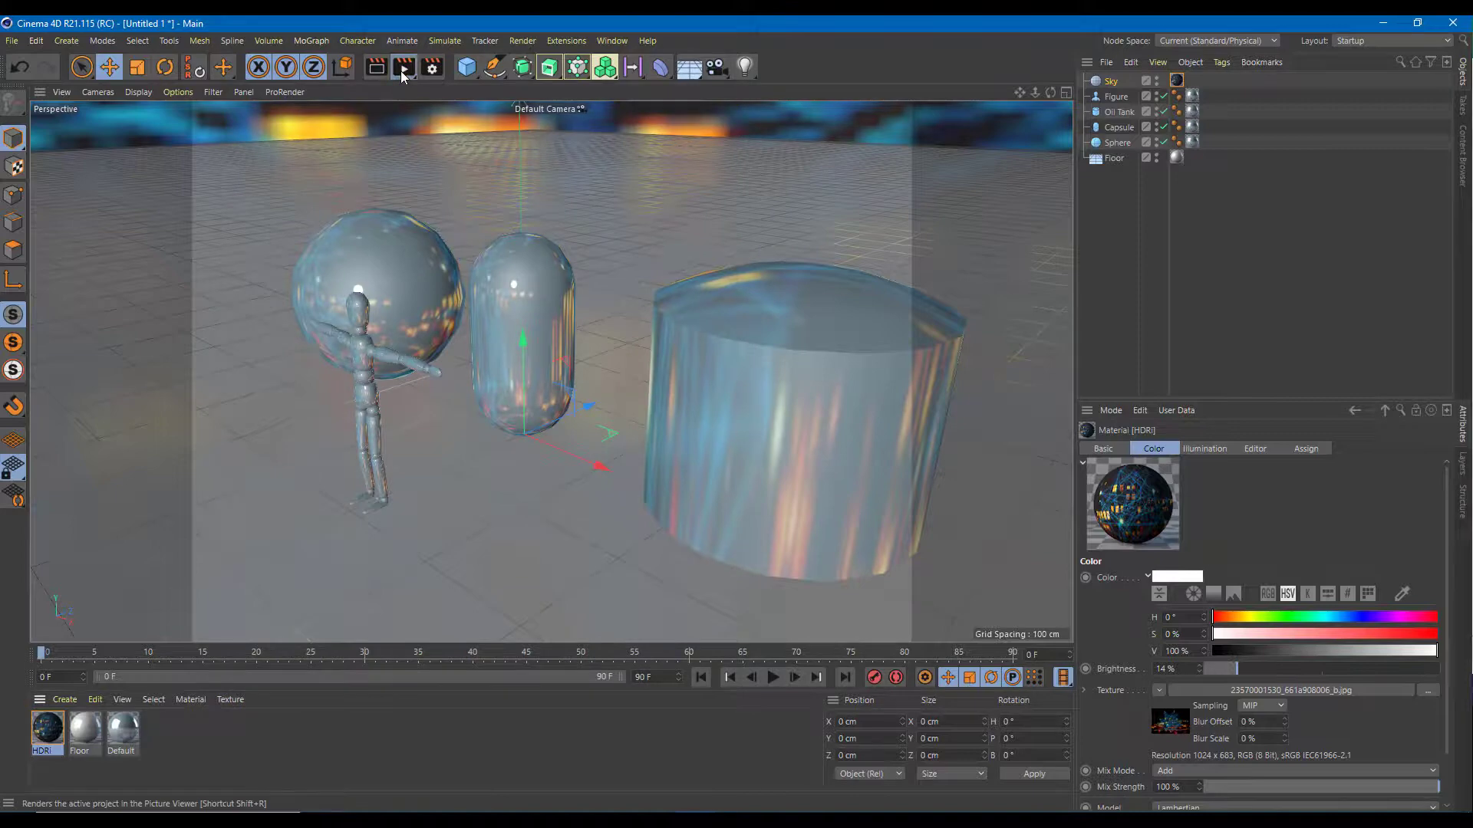
click(401, 71)
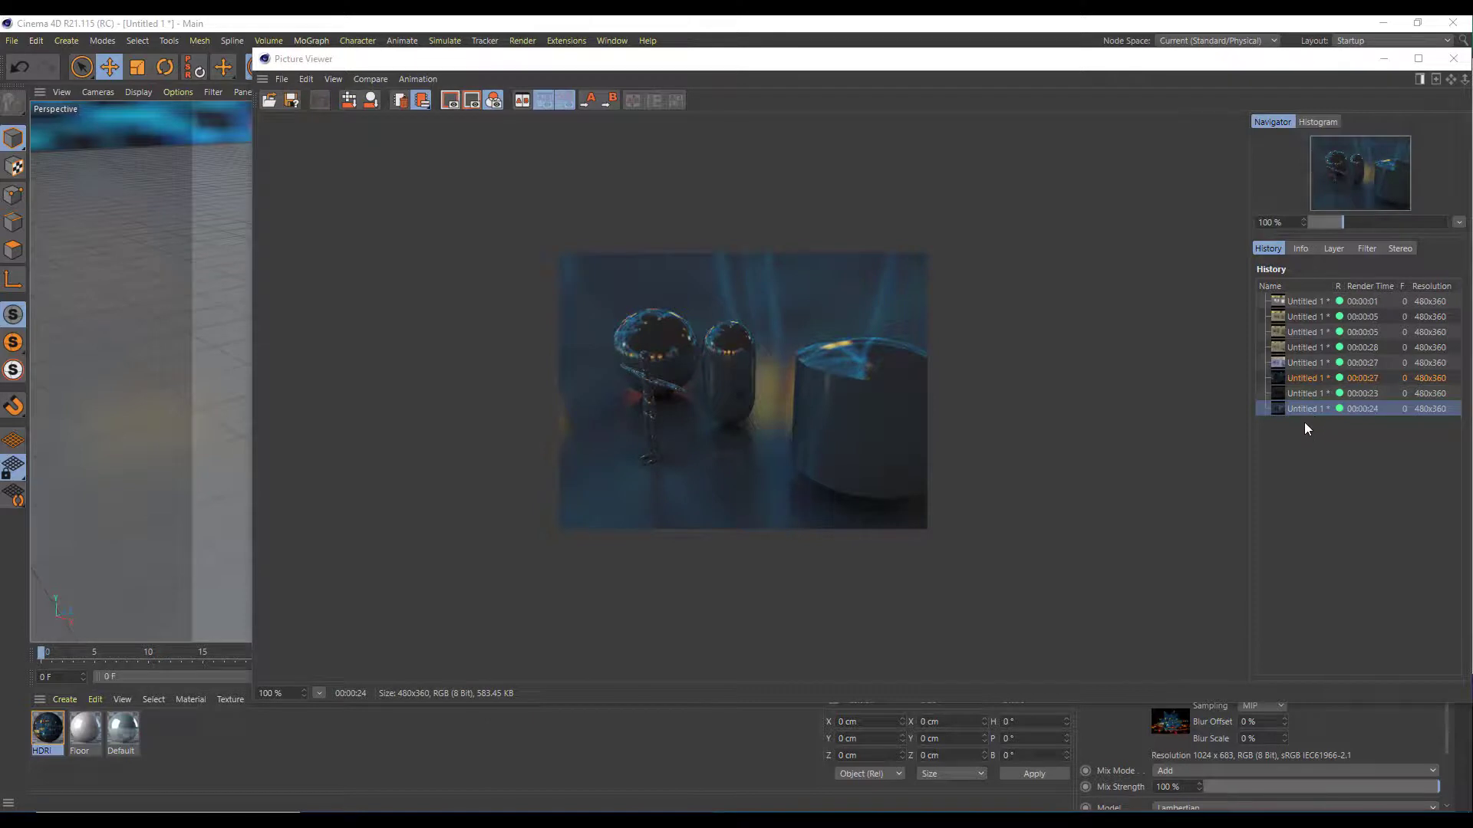
Step: Compare the newest render with the earlier ones in the Picture Viewer history and close the viewer
click(1303, 380)
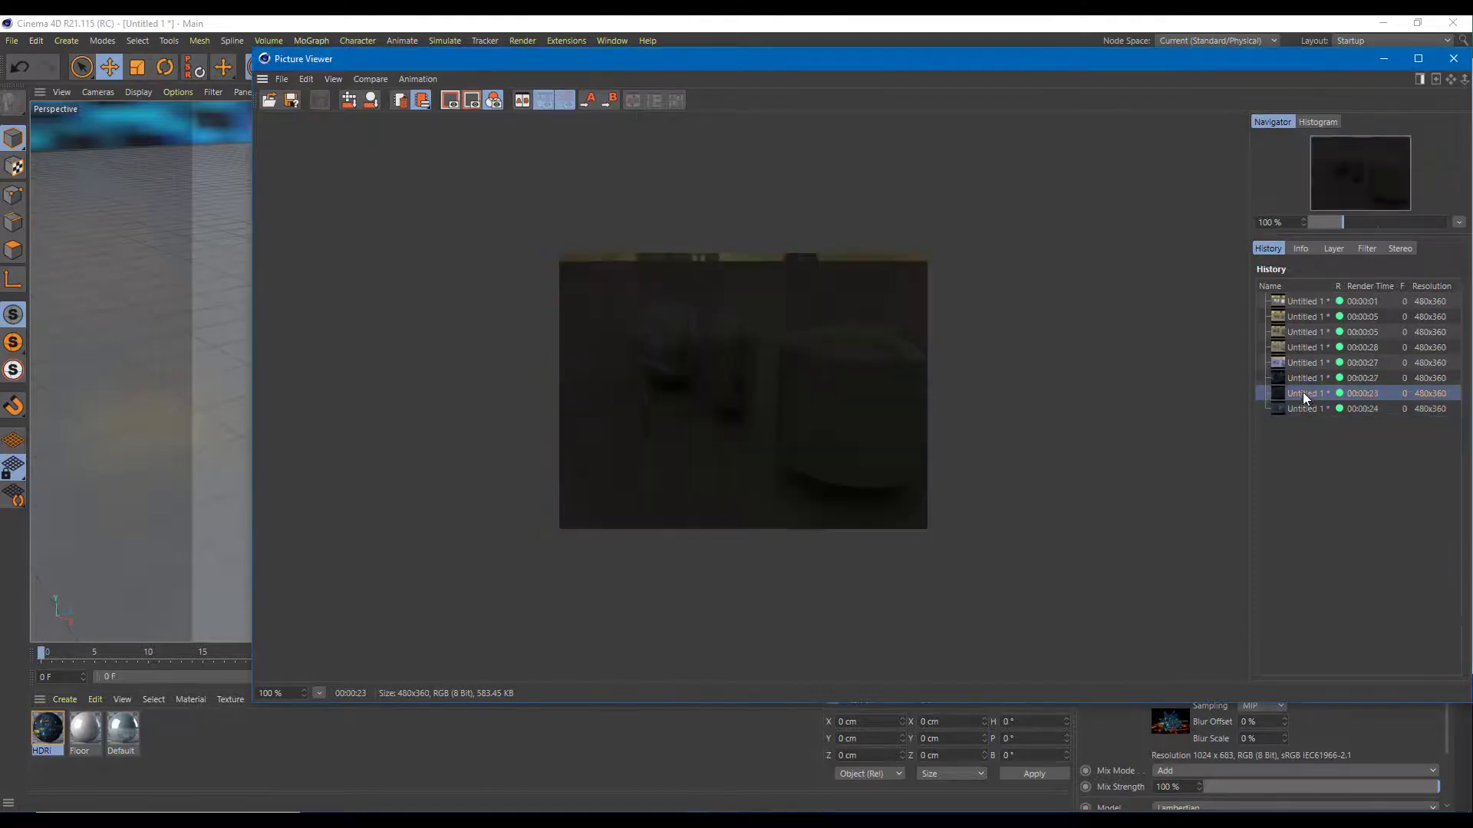
click(1306, 409)
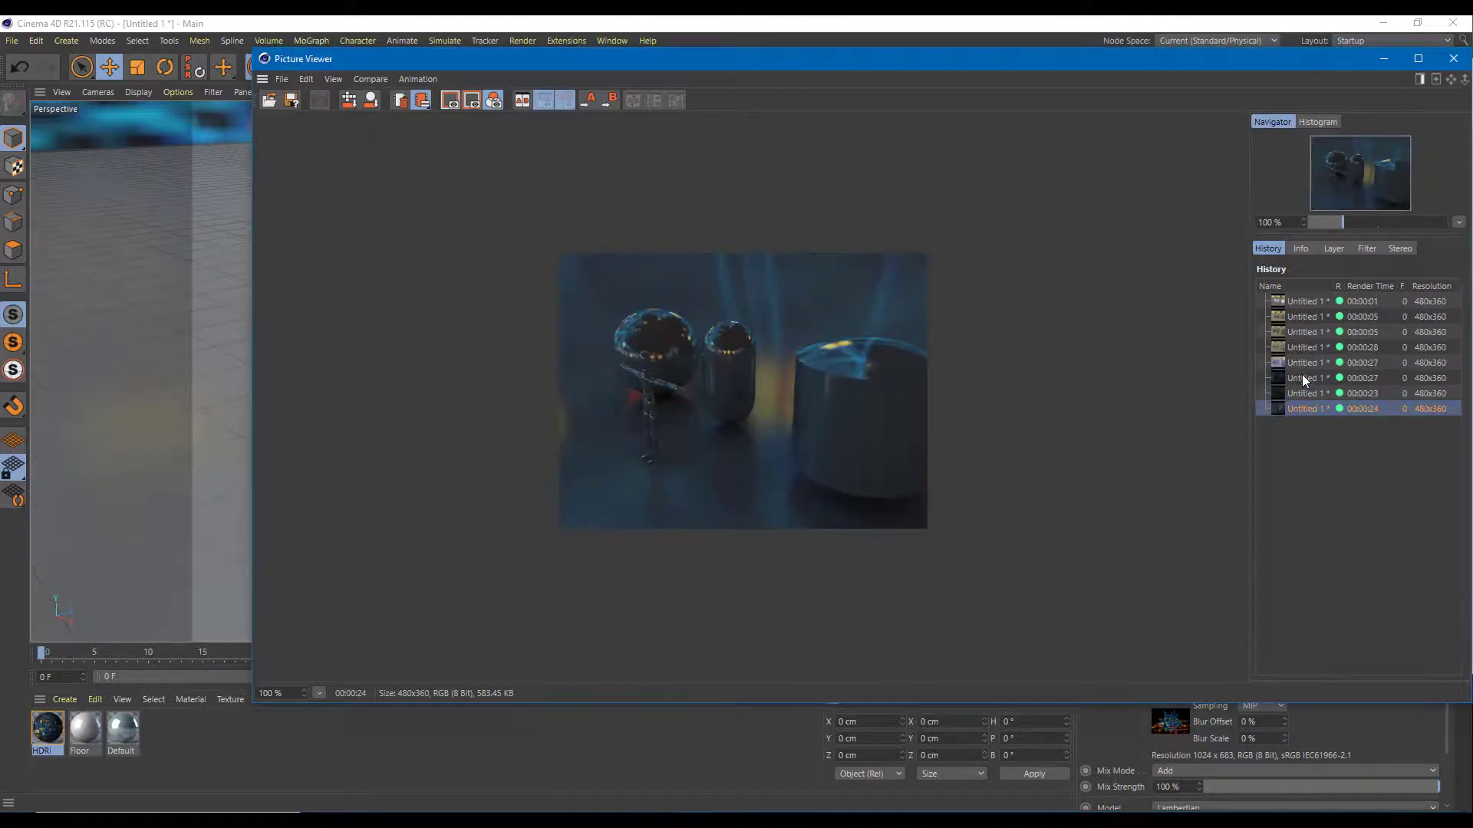
click(1304, 364)
click(1301, 408)
click(1301, 377)
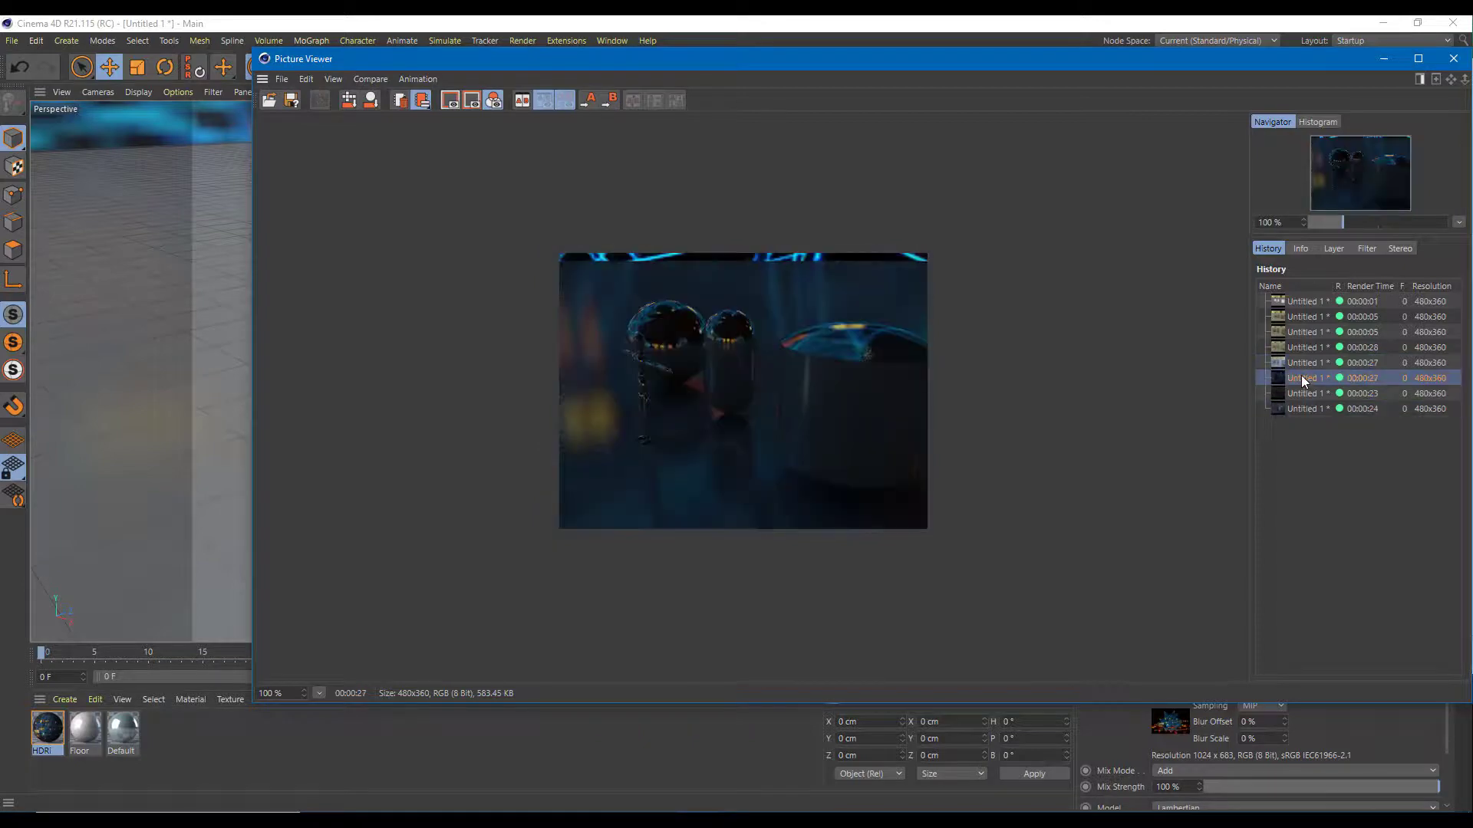
click(1303, 409)
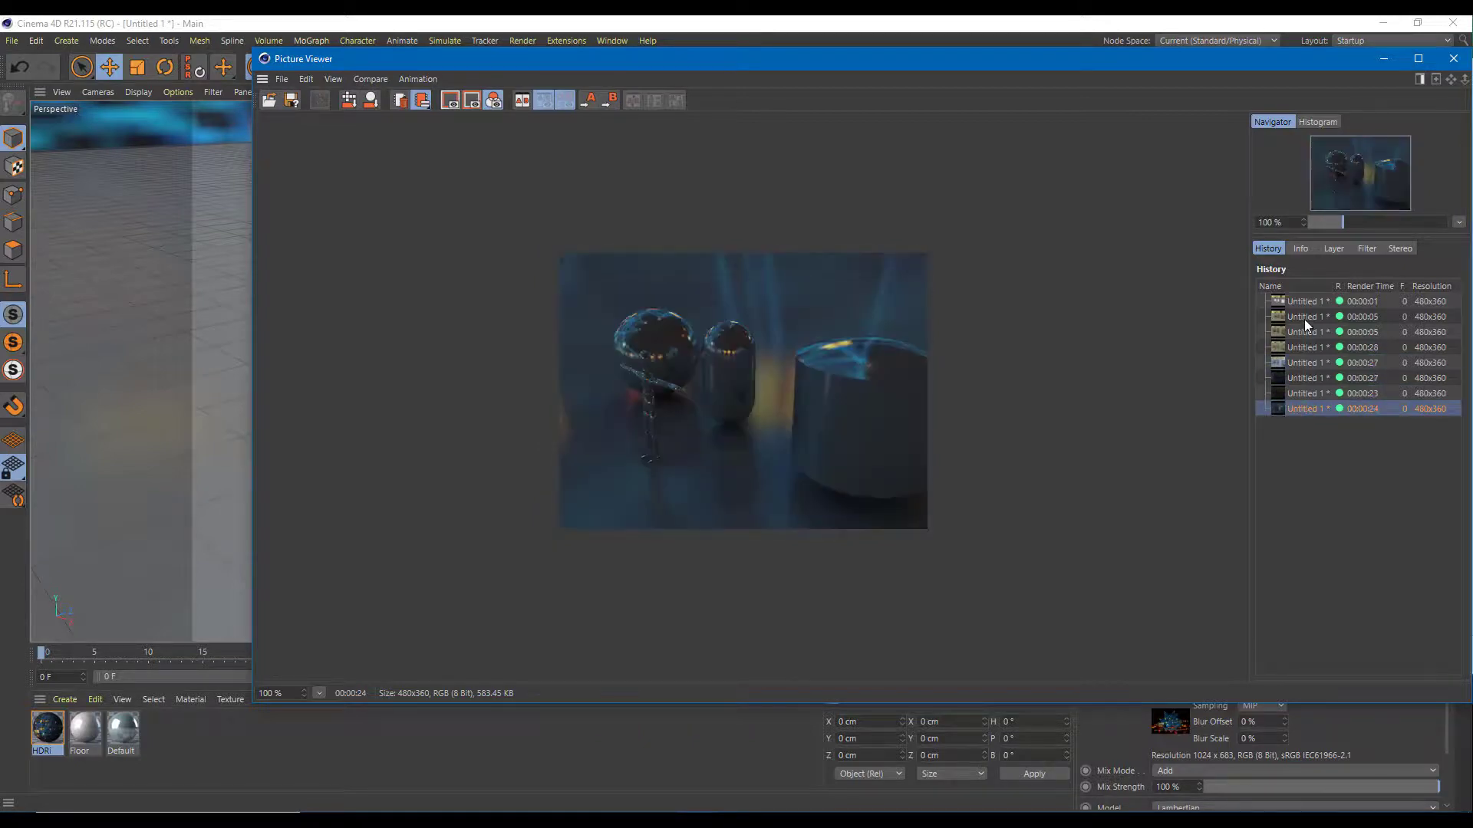
click(1452, 60)
Step: Try the Subtract mix mode on the HDRi material's Color texture and set the mode to Multiply
double_click(48, 728)
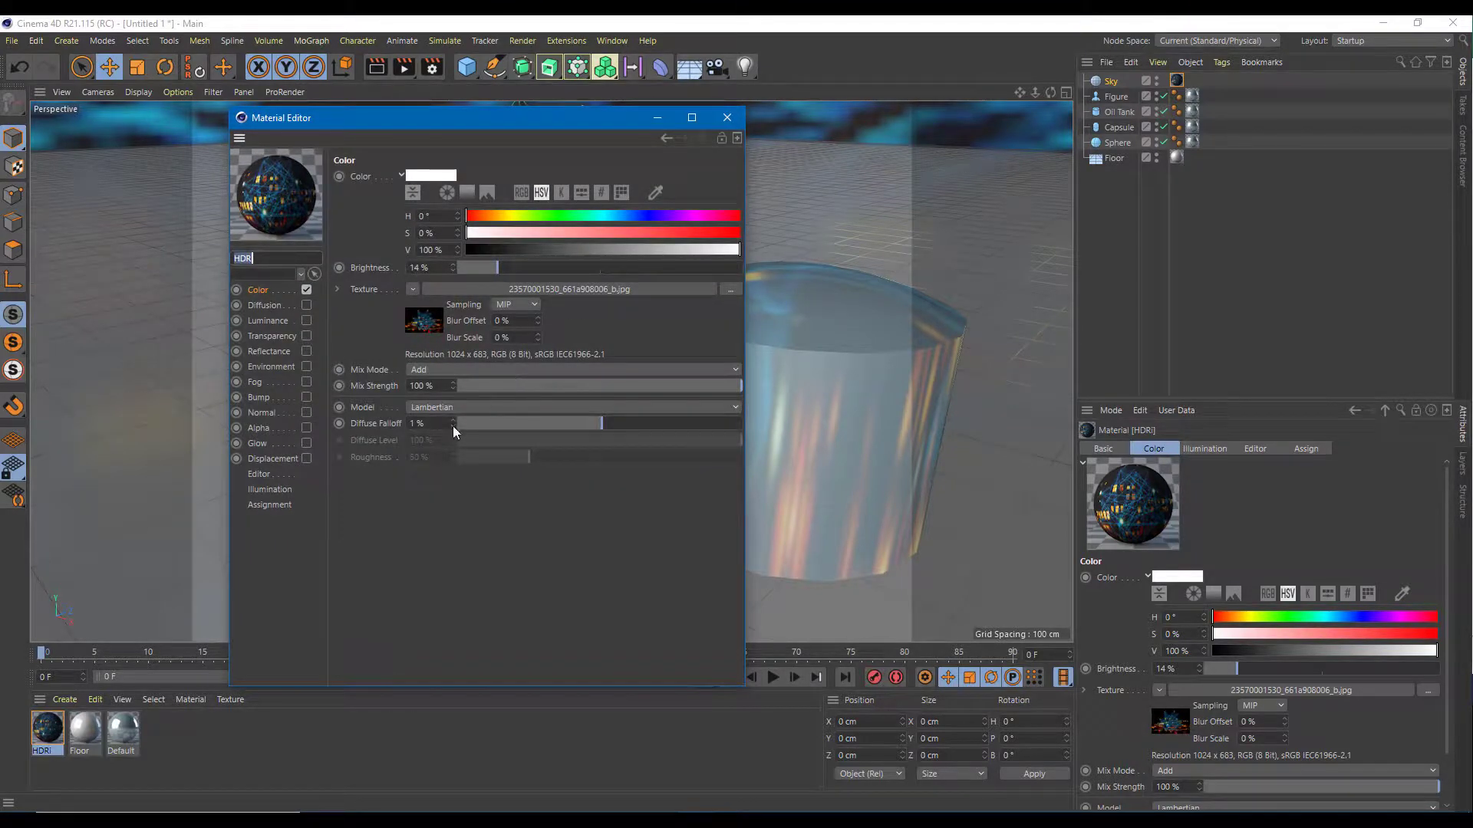
click(450, 407)
click(471, 484)
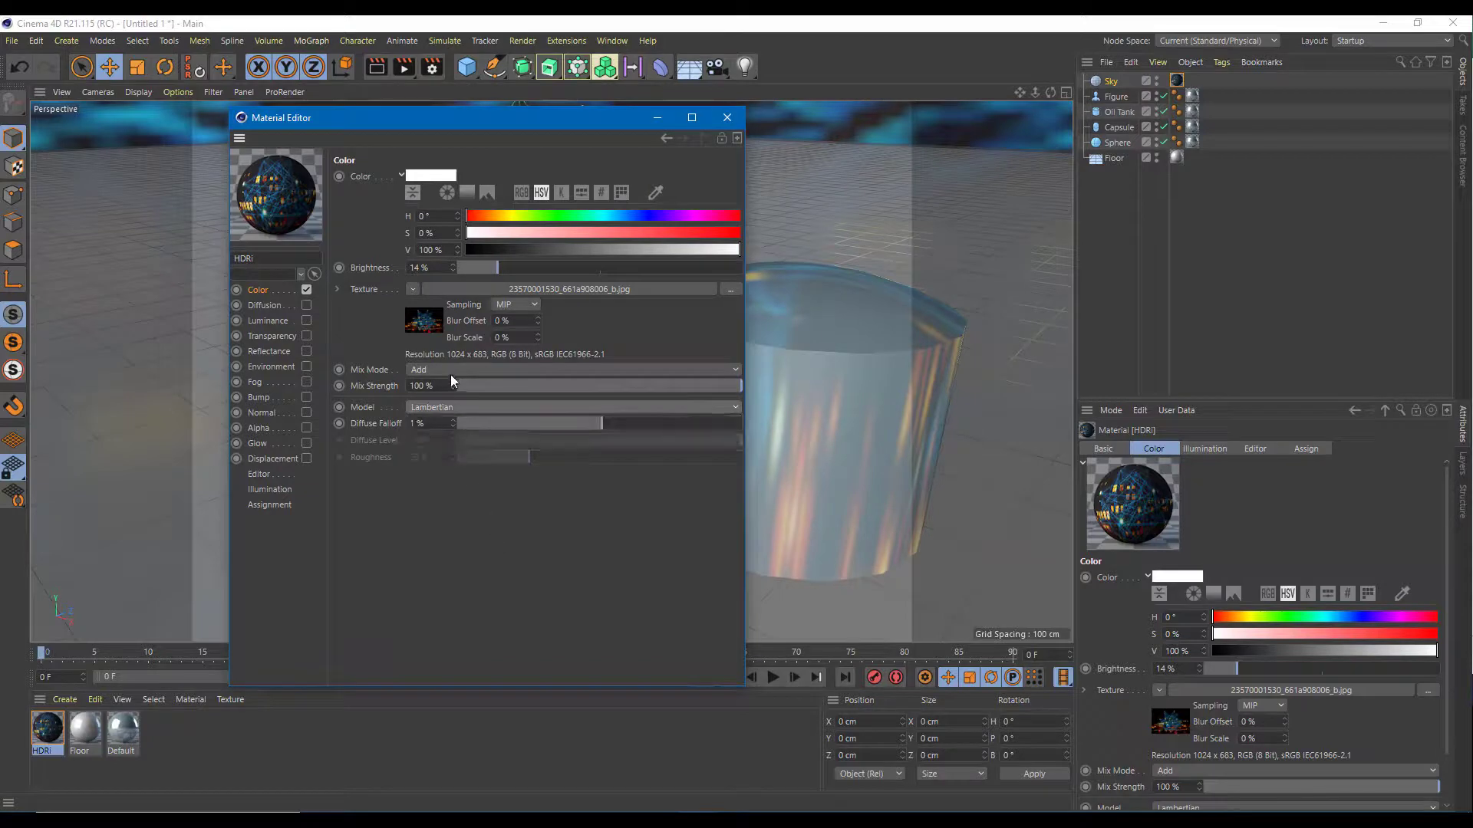
click(461, 372)
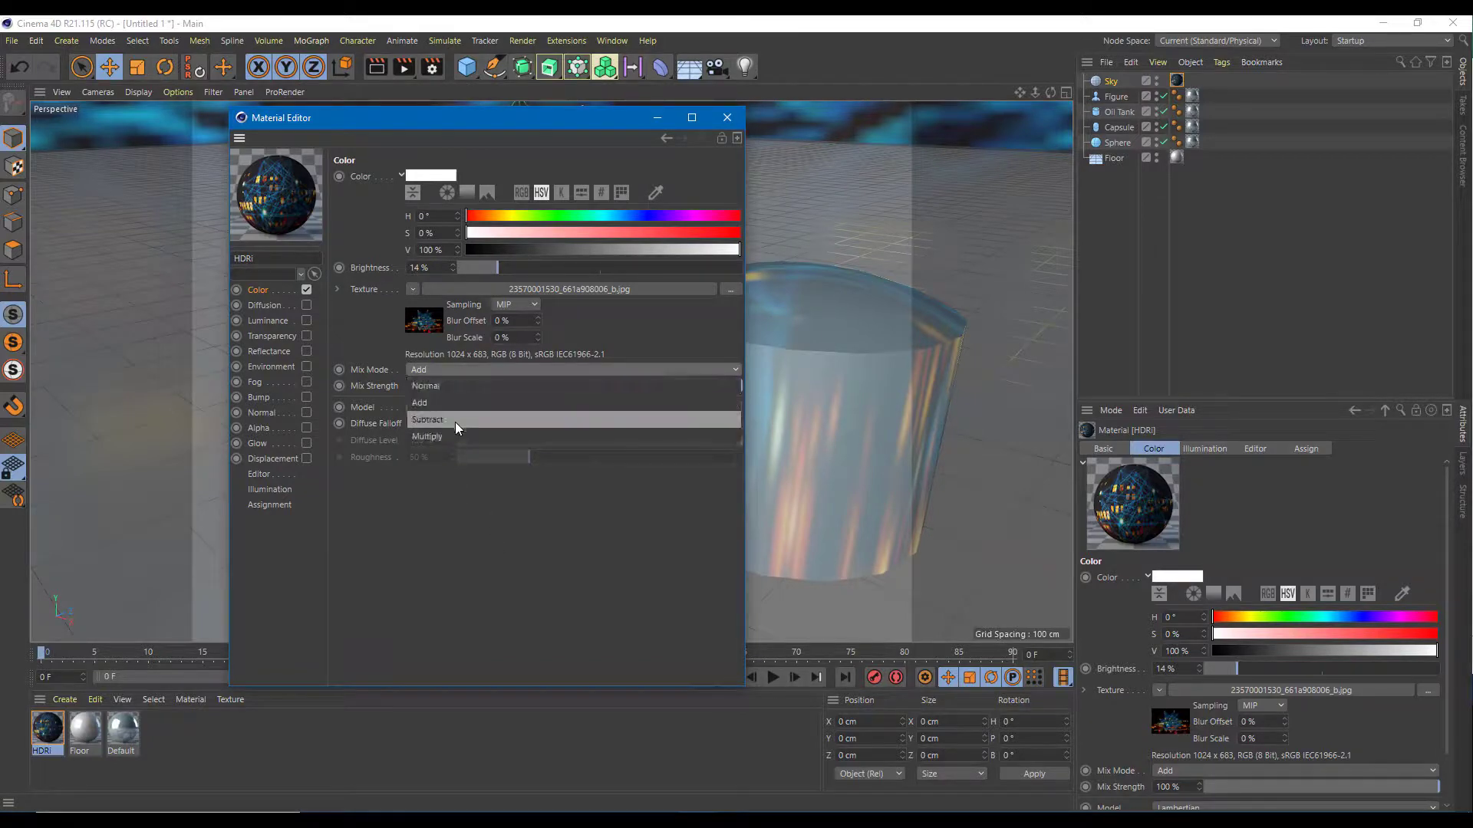
click(454, 422)
click(453, 371)
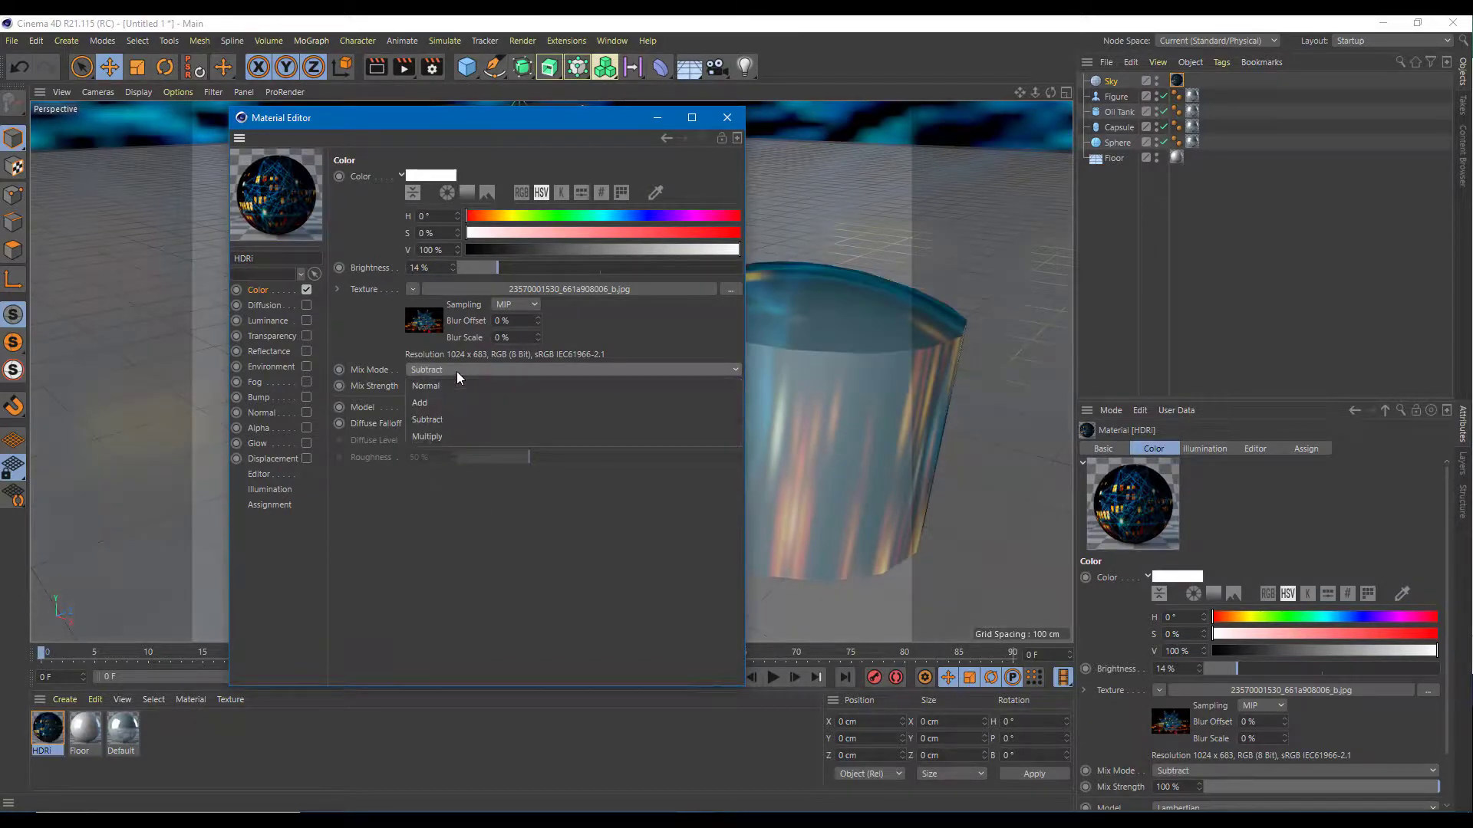
click(452, 428)
Step: Raise the HDRi material's Color brightness to 100% and render the scene to the Picture Viewer from a higher angle
drag(509, 268, 813, 282)
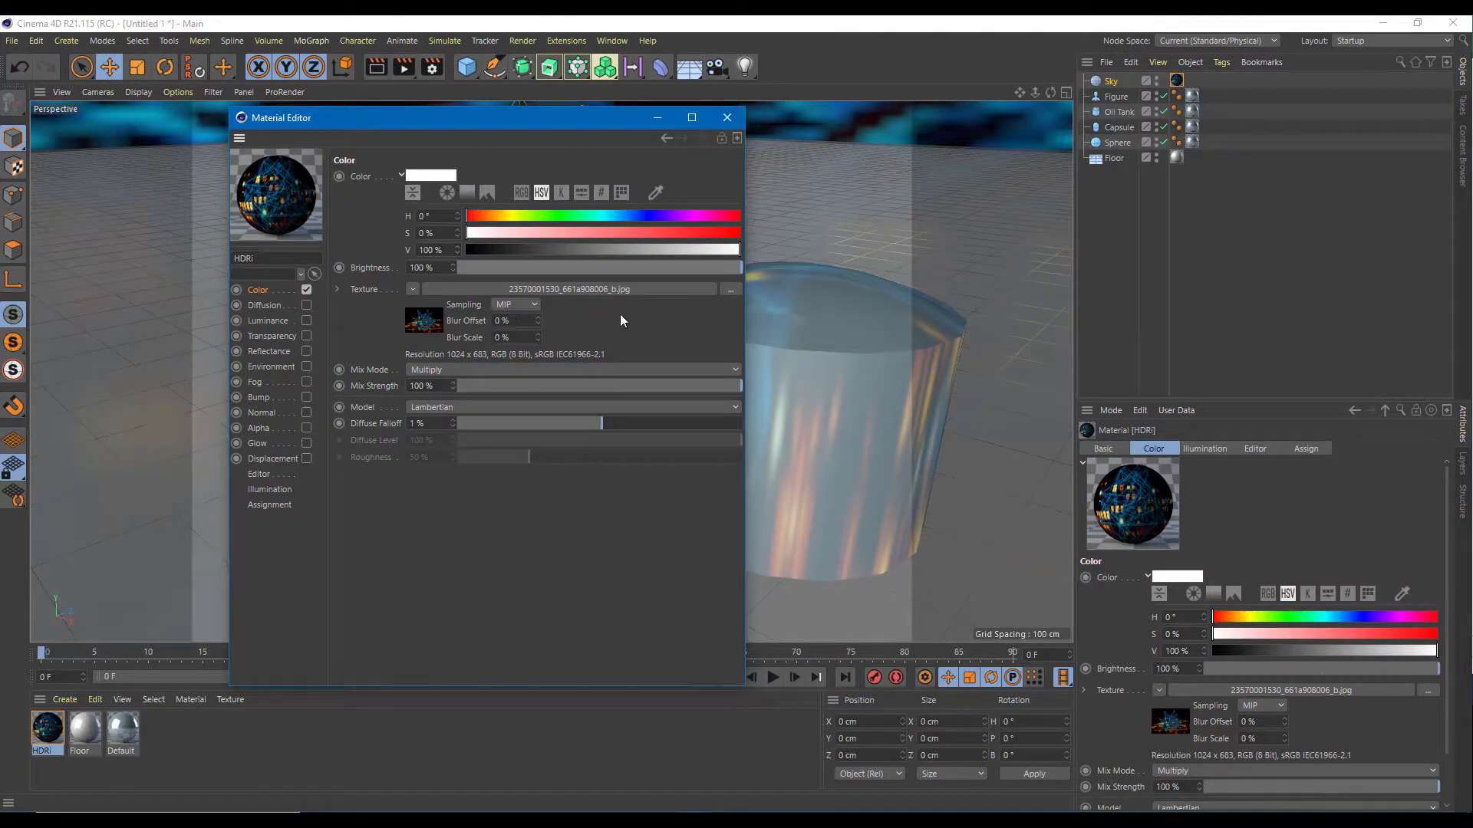
click(739, 118)
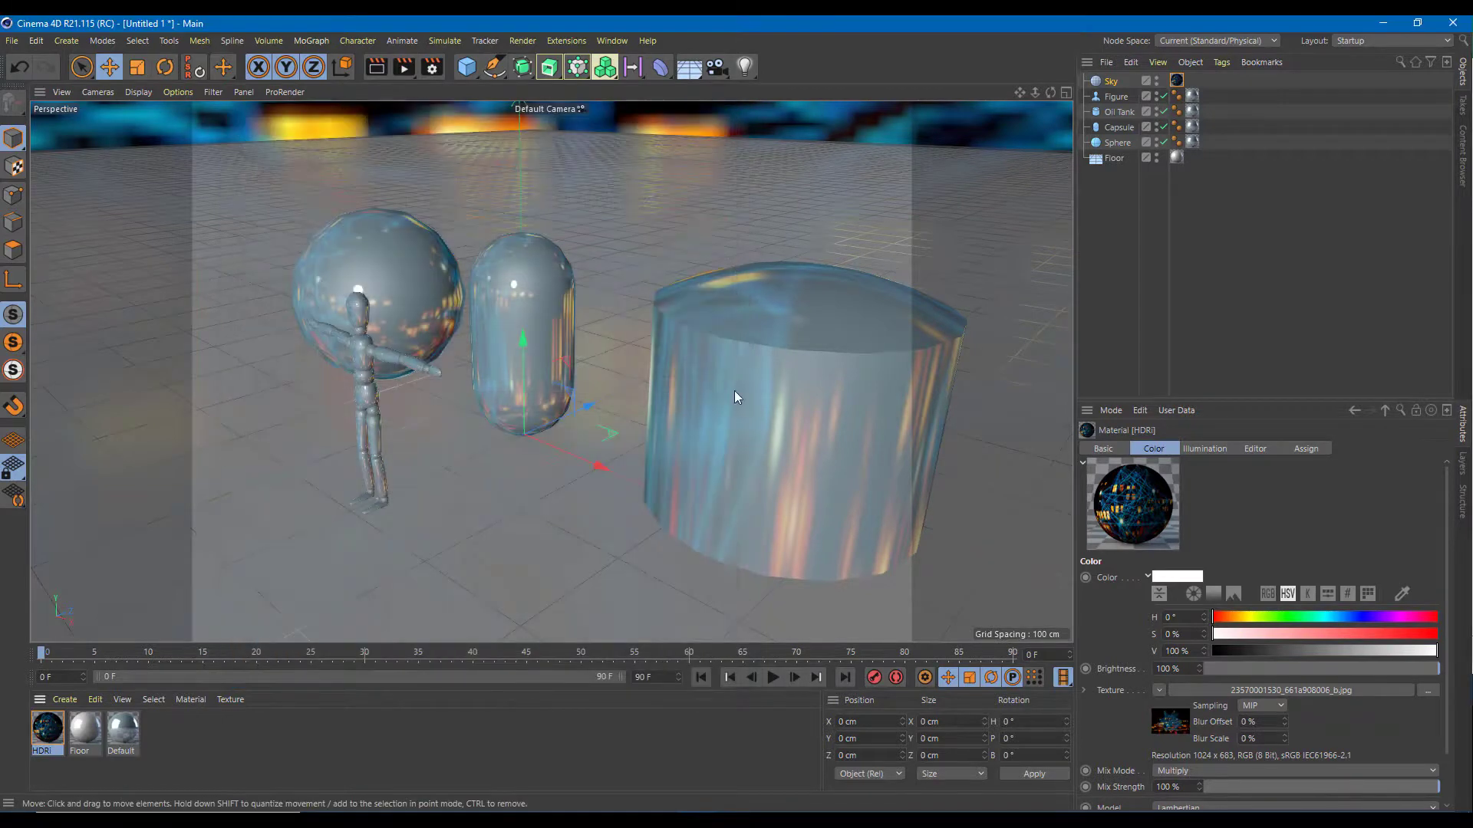
mouse_move(666, 463)
alt+mouse_down()
mouse_move(713, 411)
mouse_move(638, 456)
mouse_move(681, 471)
alt+mouse_up()
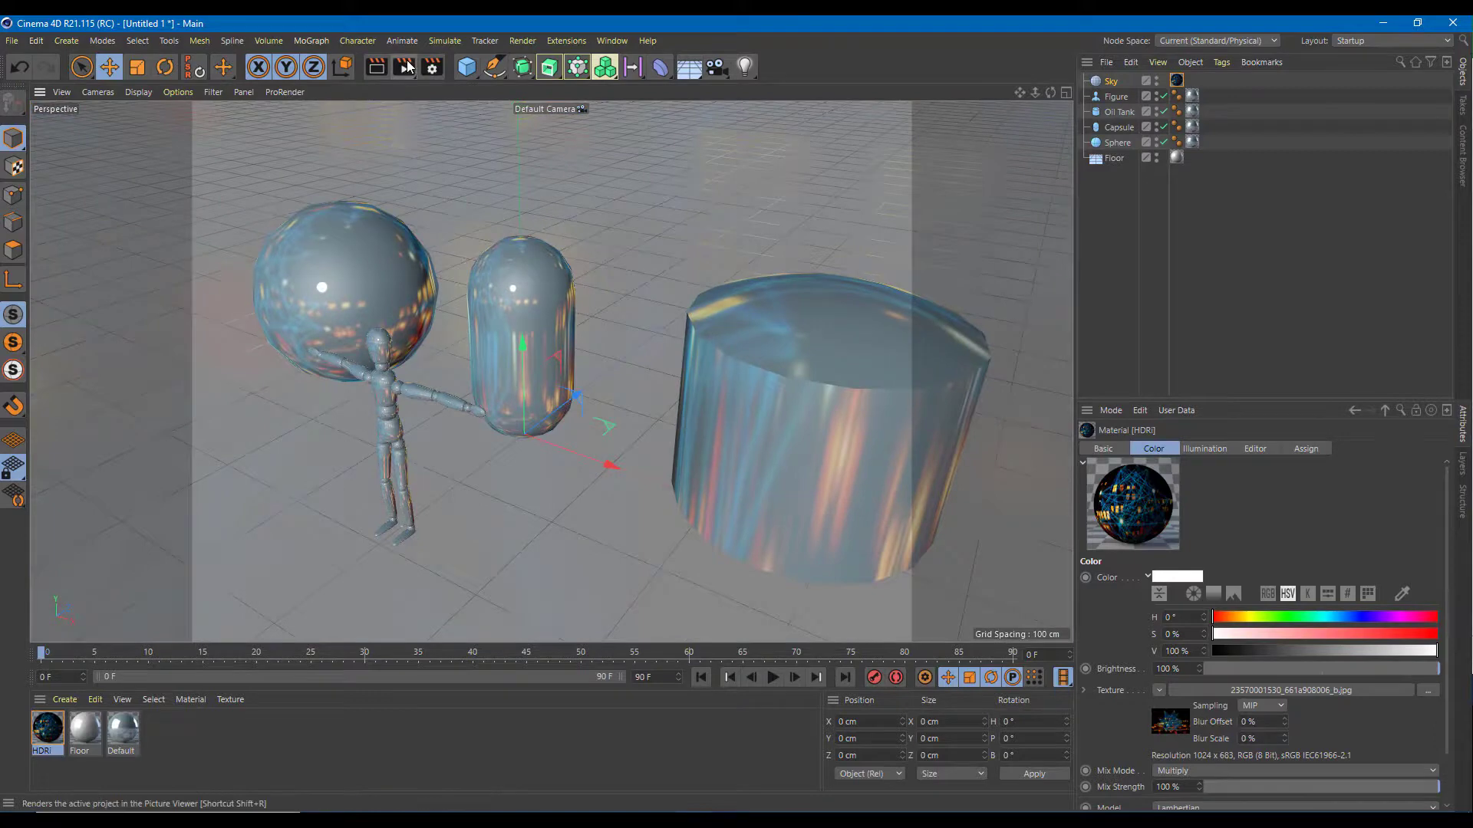
click(404, 67)
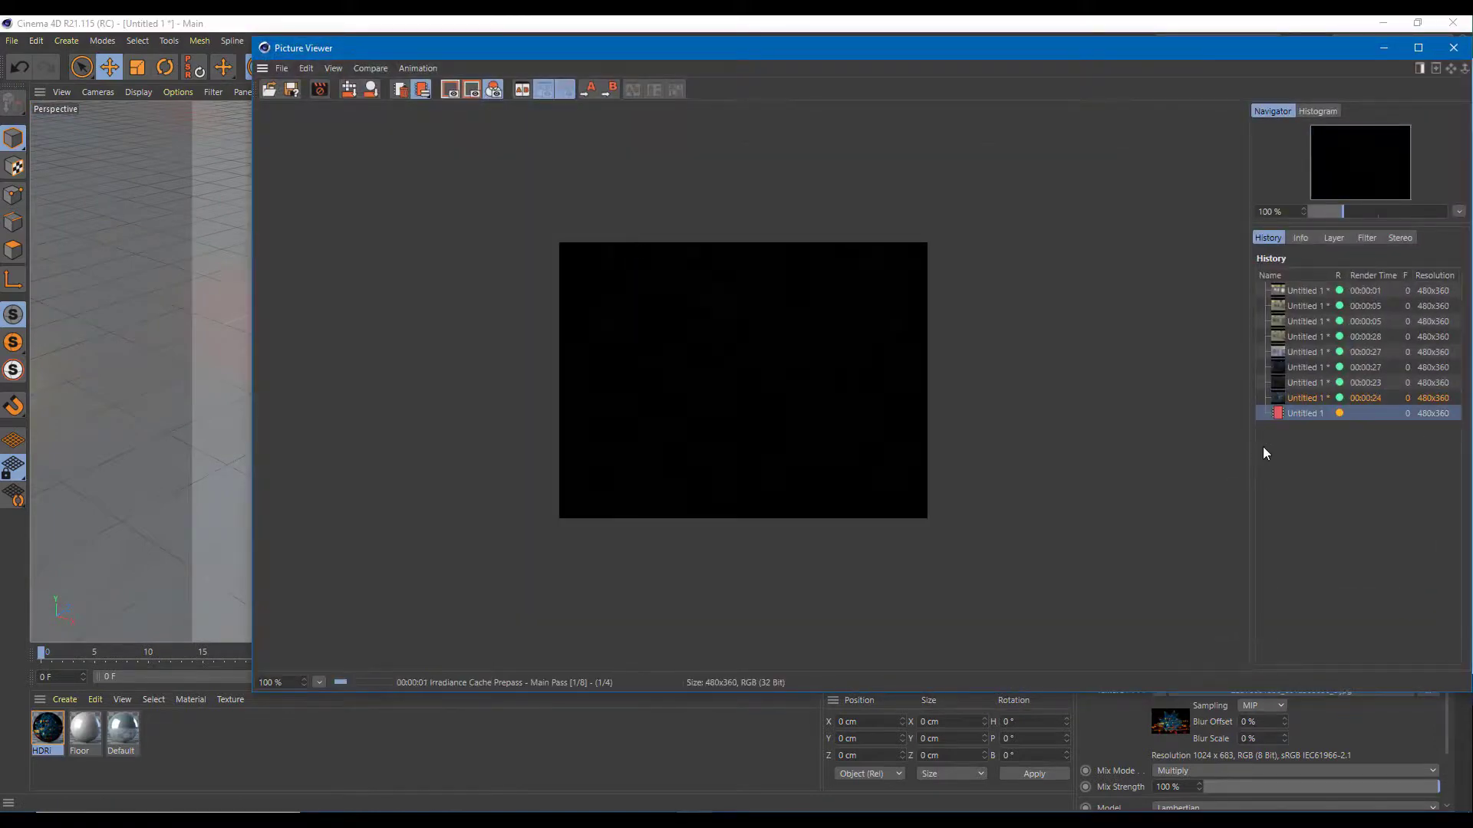